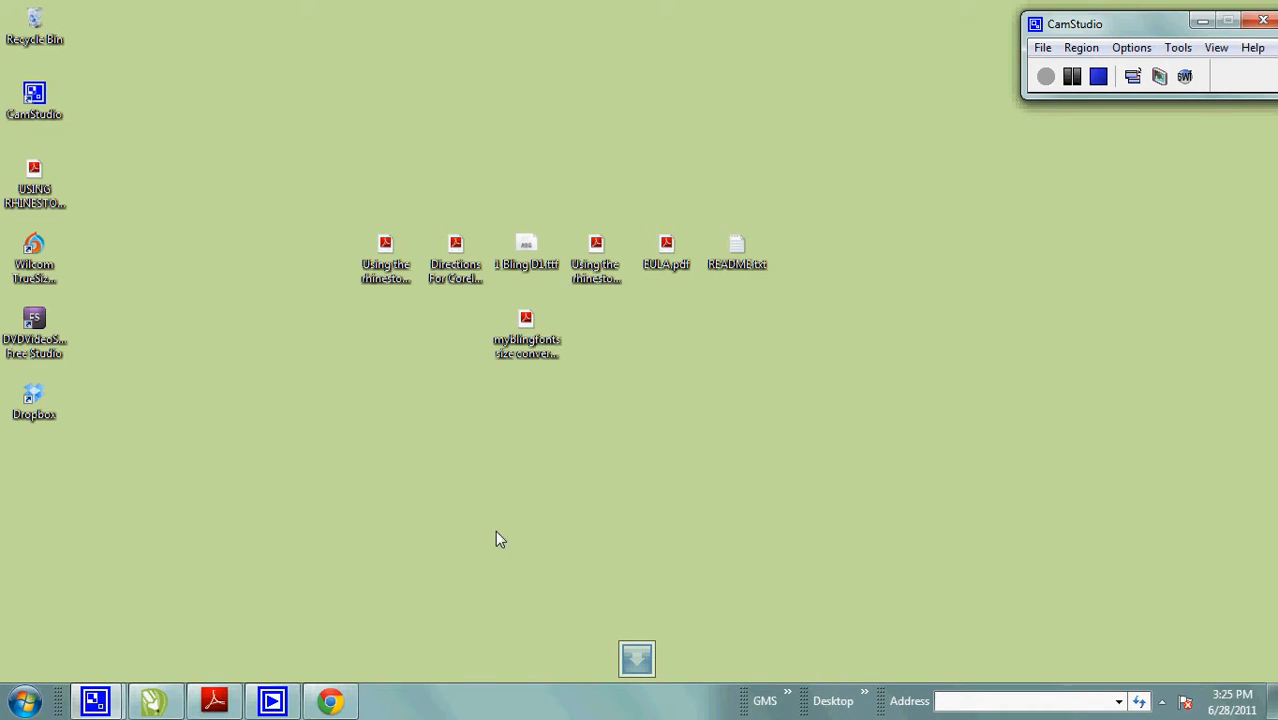
Step: Switch to CorelDRAW and check the font and point size of the small HOCKEY text and both small FOOTBALL texts
{"action": "left_click", "coordinate": [152, 700]}
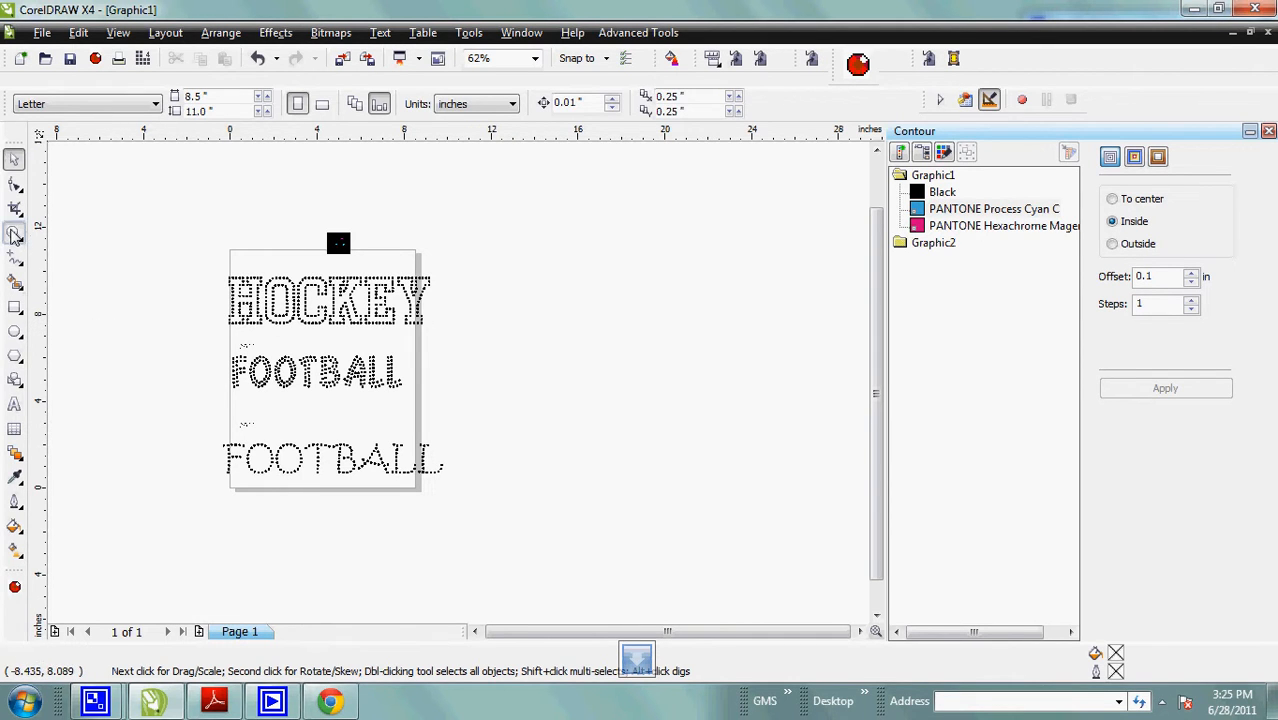
{"action": "left_click", "coordinate": [15, 232]}
{"action": "left_click_drag", "start_coordinate": [199, 250], "coordinate": [447, 359]}
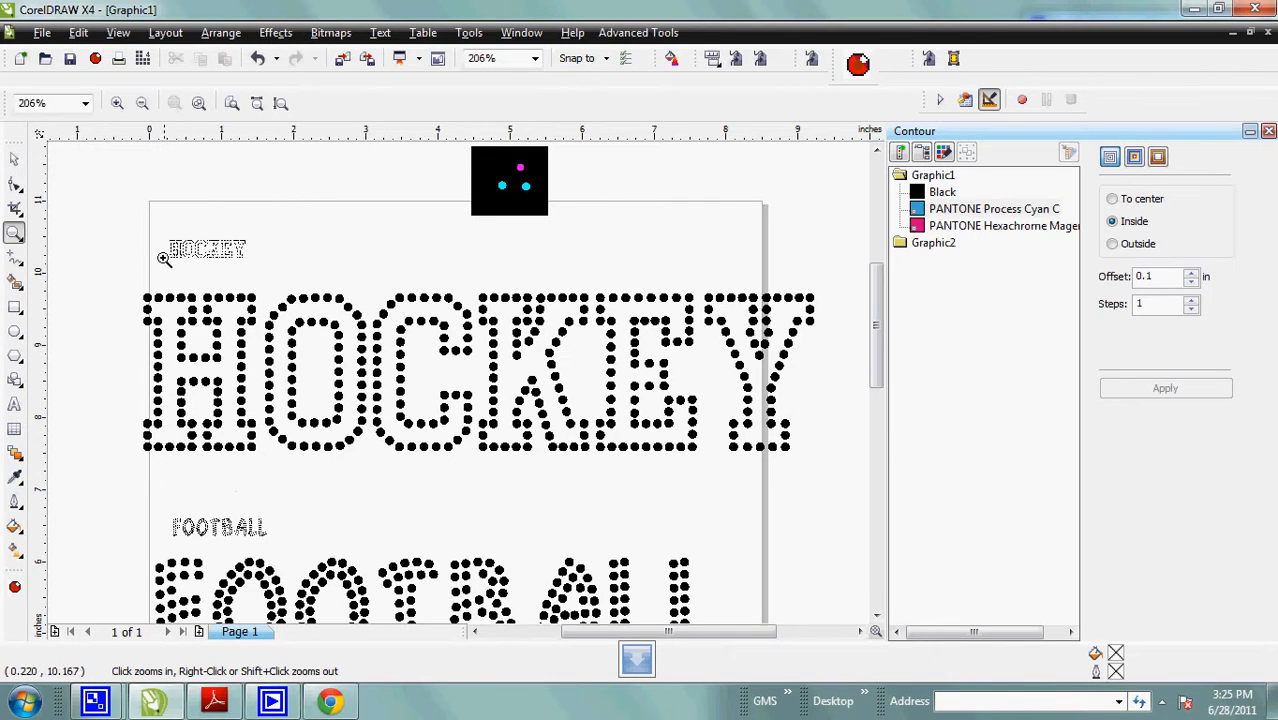
{"action": "left_click", "coordinate": [14, 159]}
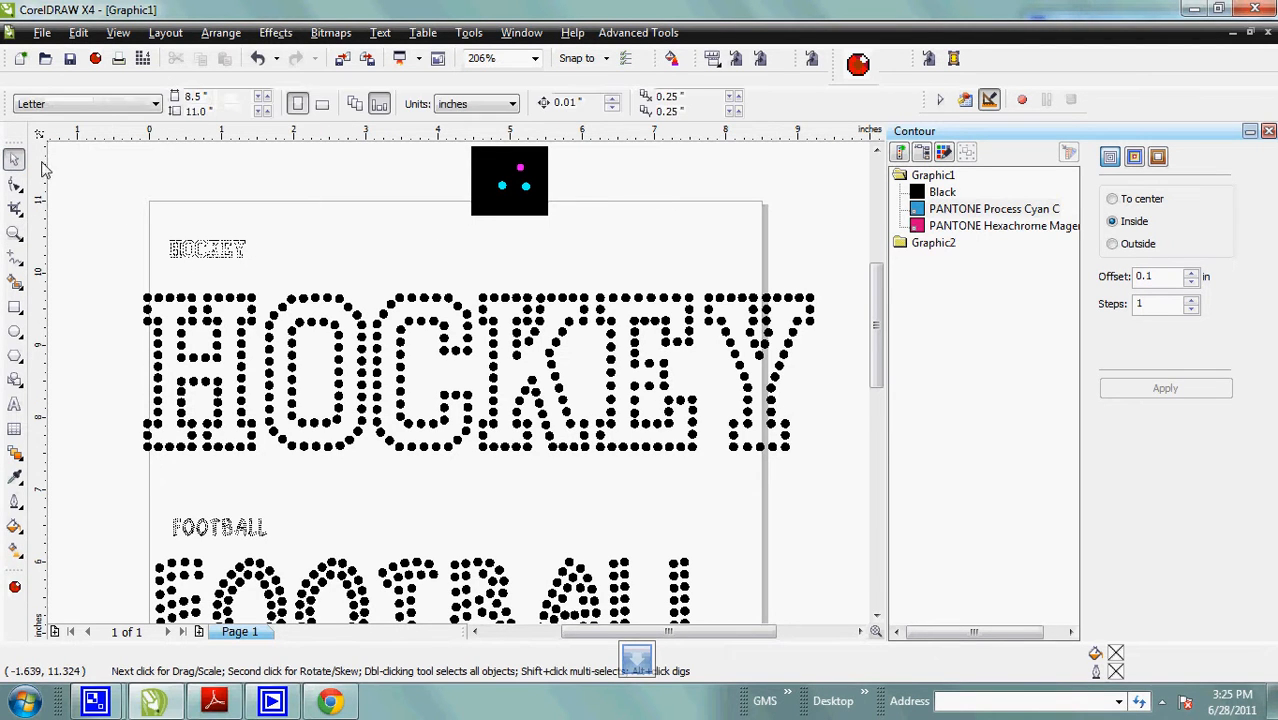
{"action": "left_click", "coordinate": [238, 256]}
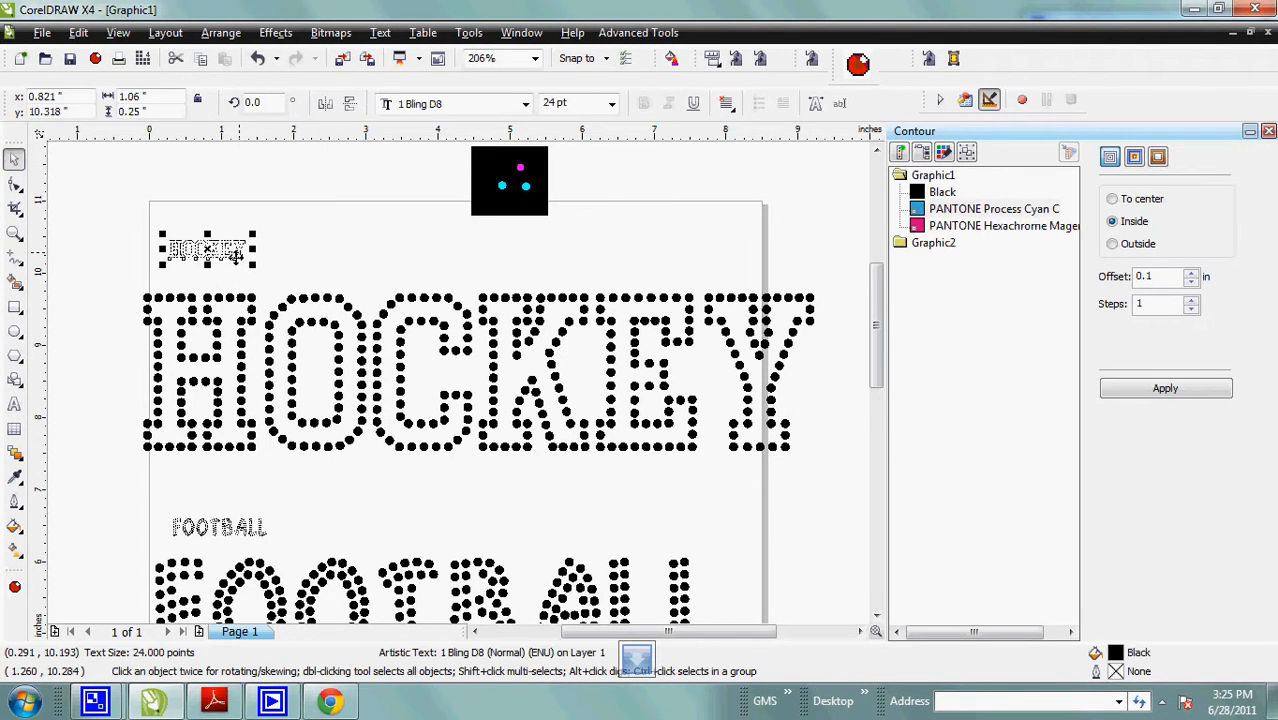
{"action": "left_click", "coordinate": [255, 537]}
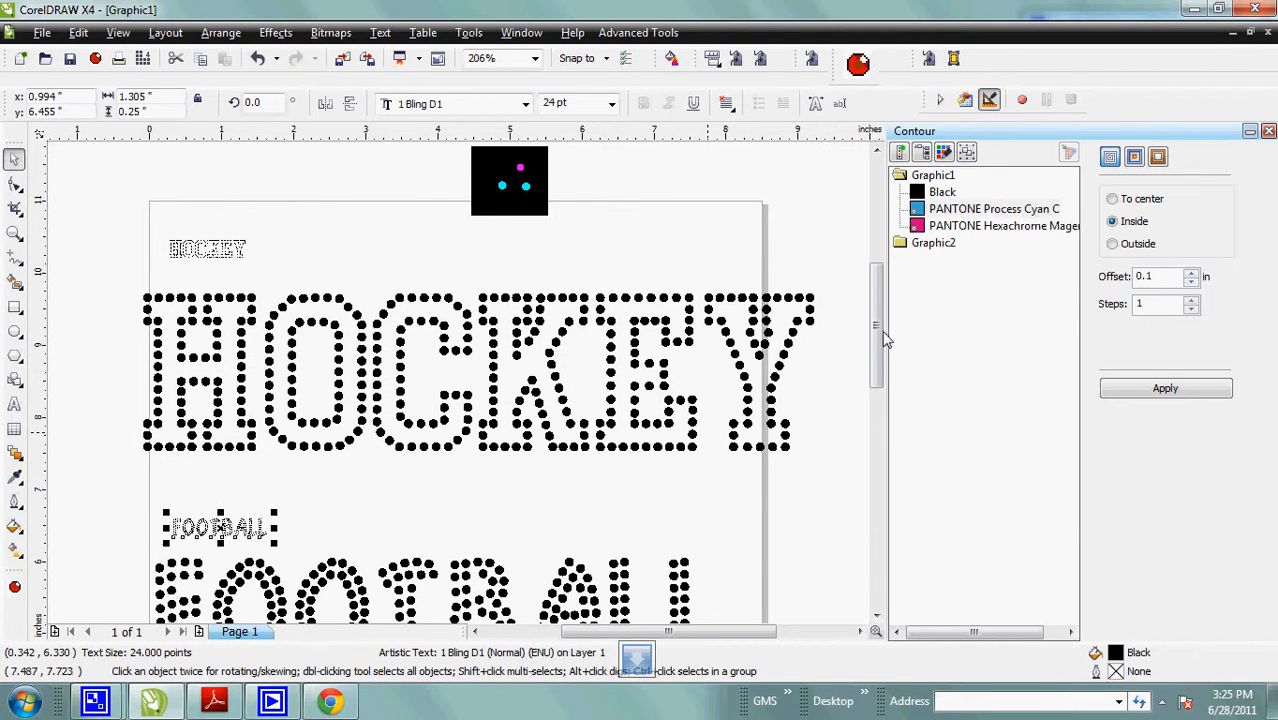
{"action": "left_click_drag", "start_coordinate": [884, 340], "coordinate": [813, 391]}
{"action": "left_click", "coordinate": [252, 598]}
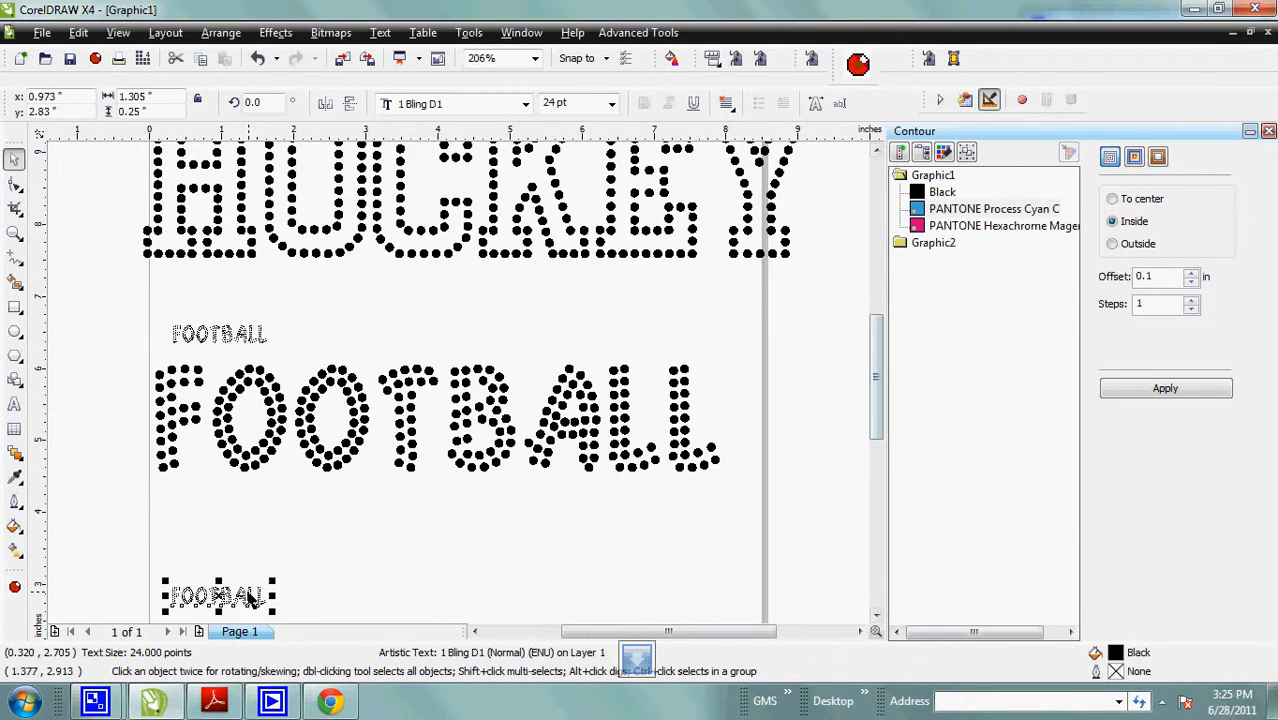
{"action": "left_click_drag", "start_coordinate": [877, 366], "coordinate": [878, 330]}
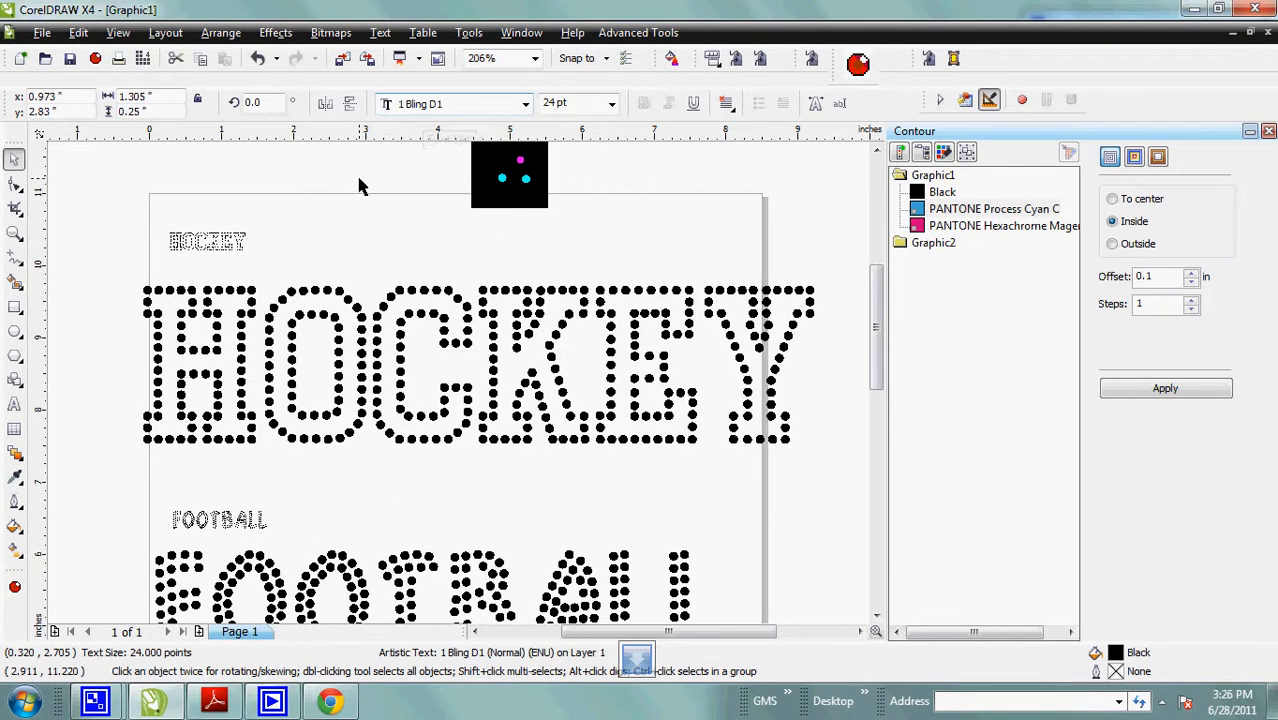
{"action": "left_click", "coordinate": [215, 248]}
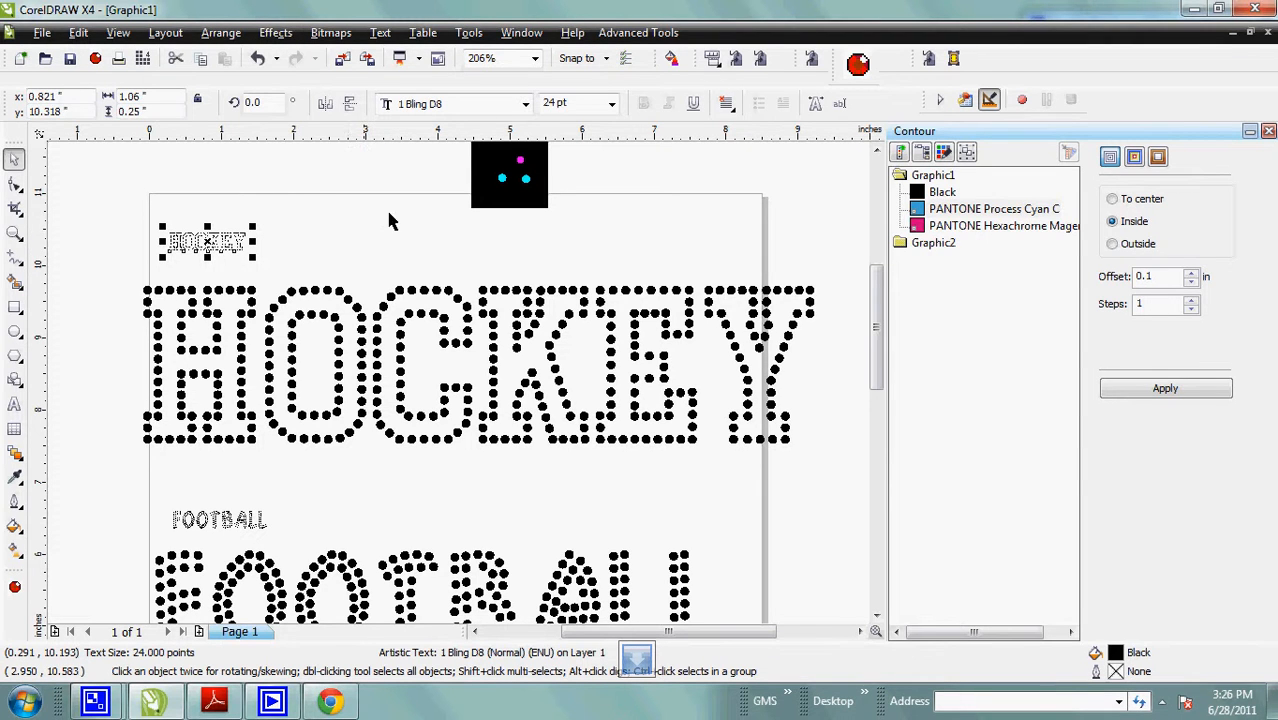
Step: Look up the CorelDRAW point values in the myblingfonts size conversions PDF, and check the large HOCKEY text's point size in CorelDRAW
{"action": "left_click", "coordinate": [1197, 18]}
{"action": "double_click", "coordinate": [526, 326]}
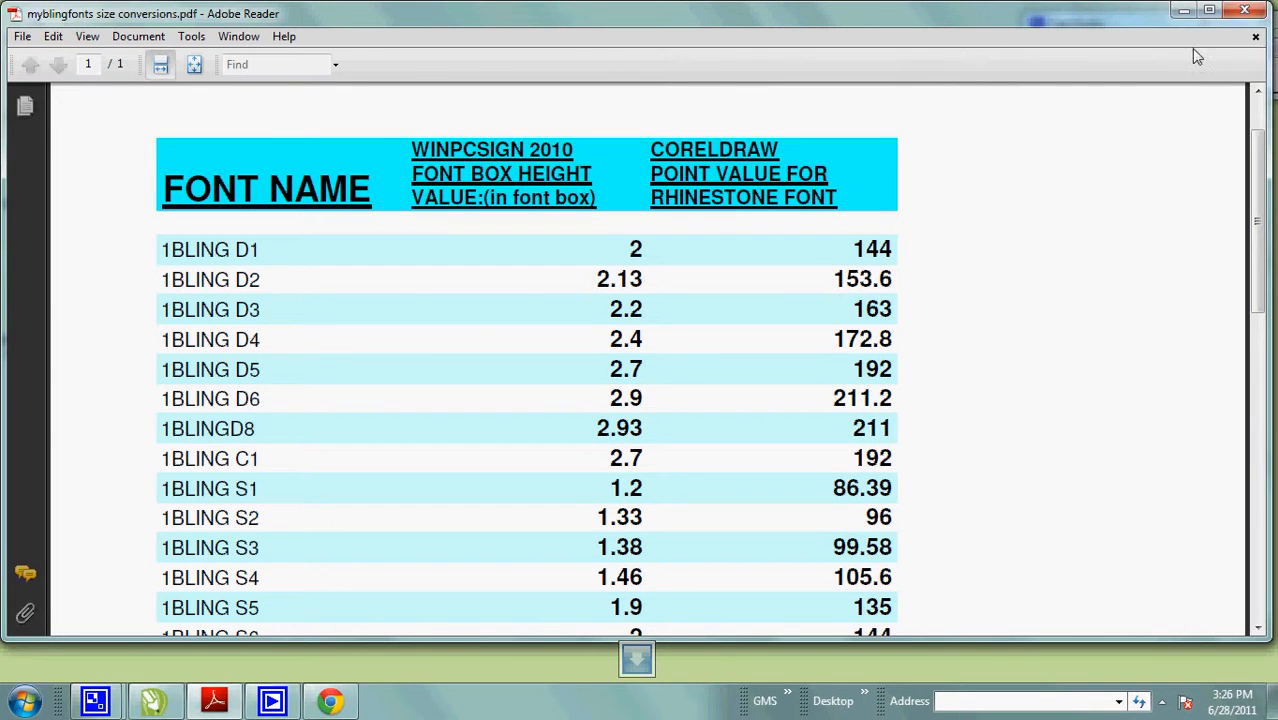
{"action": "left_click", "coordinate": [1183, 10]}
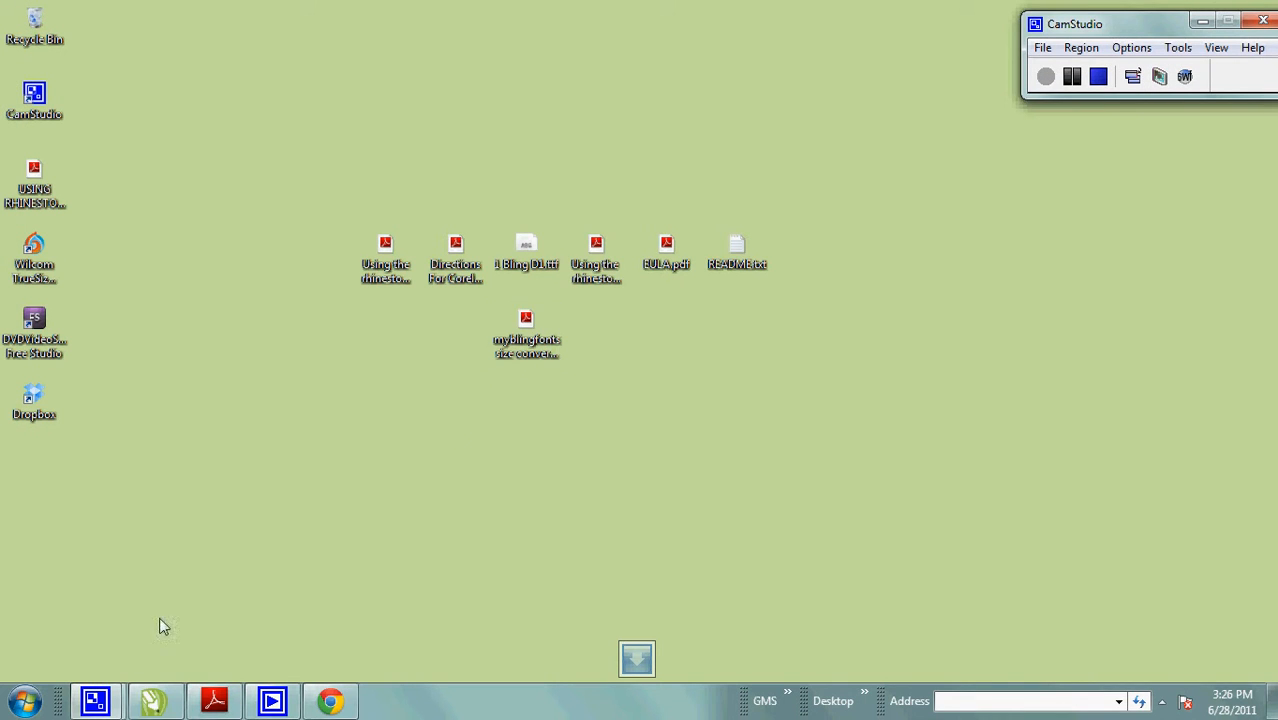
{"action": "left_click", "coordinate": [155, 702]}
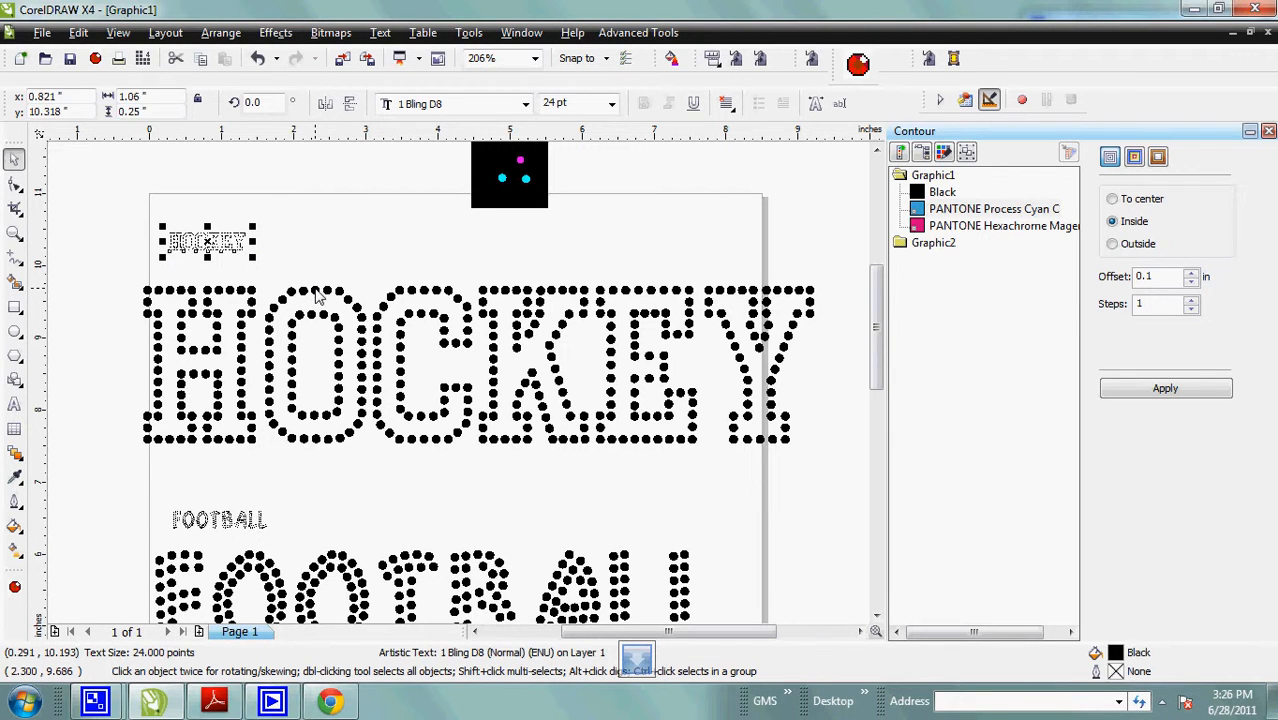
{"action": "left_click", "coordinate": [318, 293]}
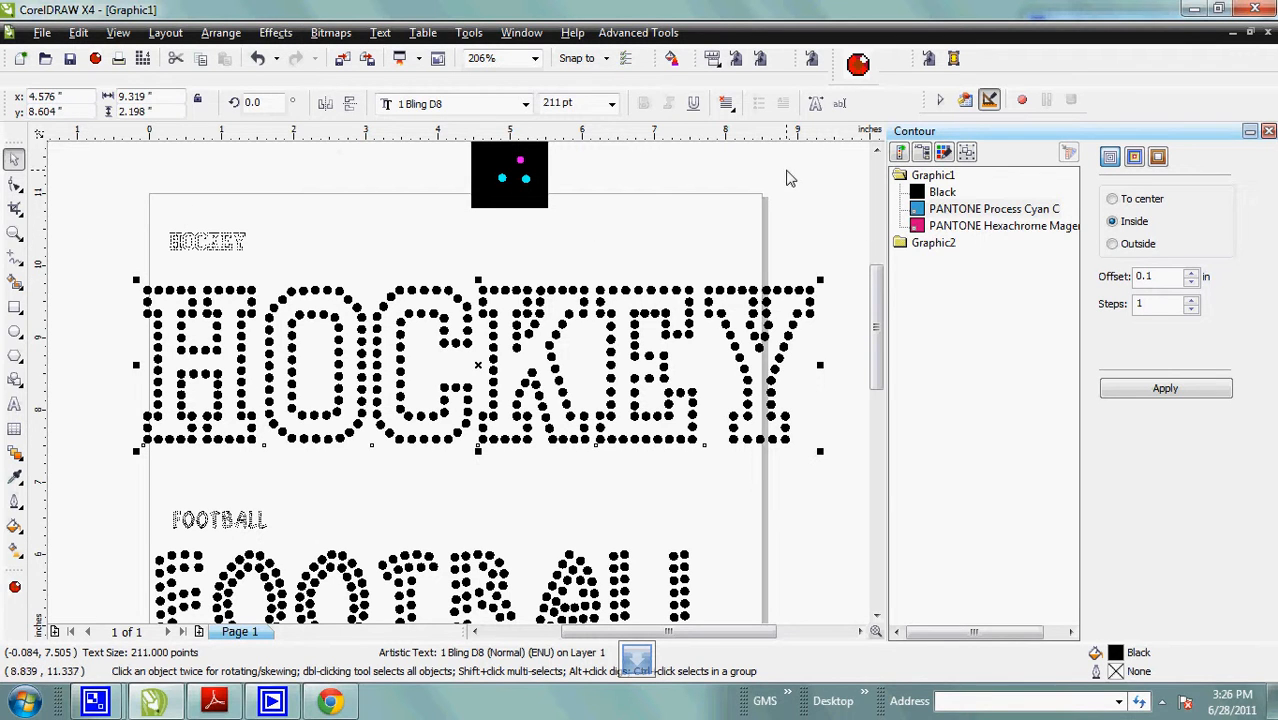
Step: Open the Shaping v3 macro to examine its Move & Replace options, including Fast, and close it without applying anything
{"action": "left_click", "coordinate": [674, 64]}
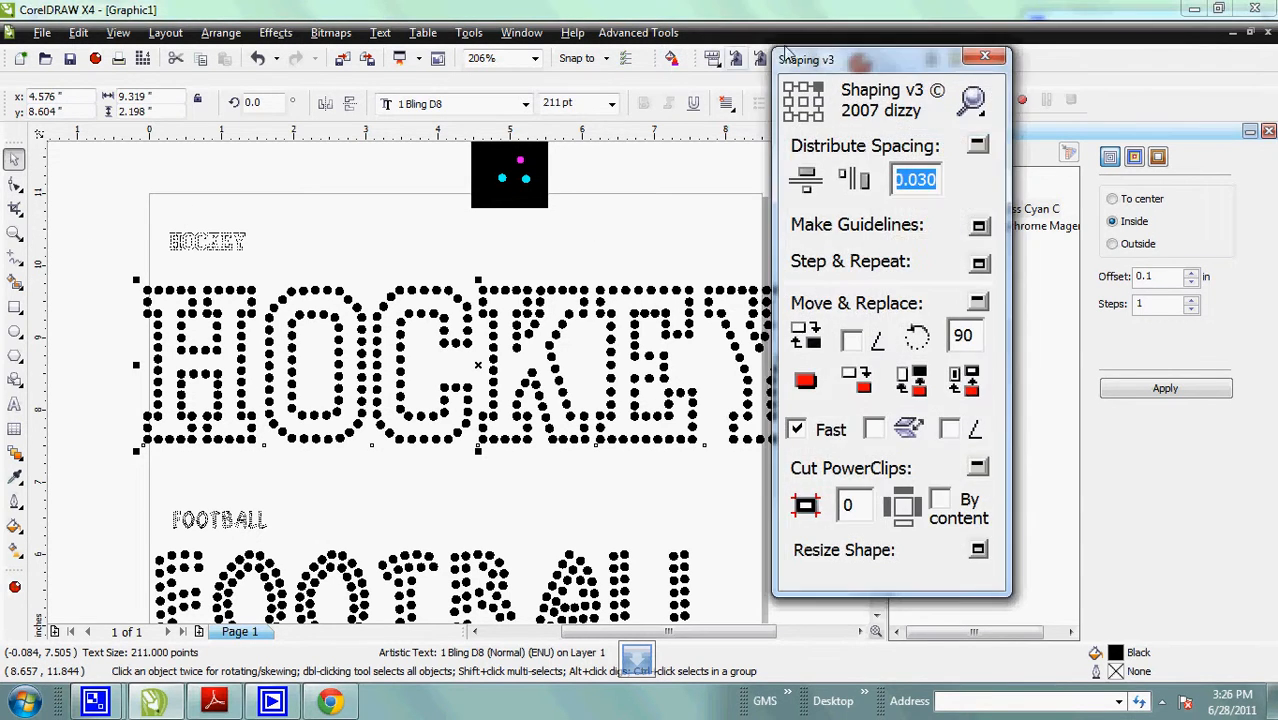
{"action": "left_click_drag", "start_coordinate": [876, 58], "coordinate": [814, 150]}
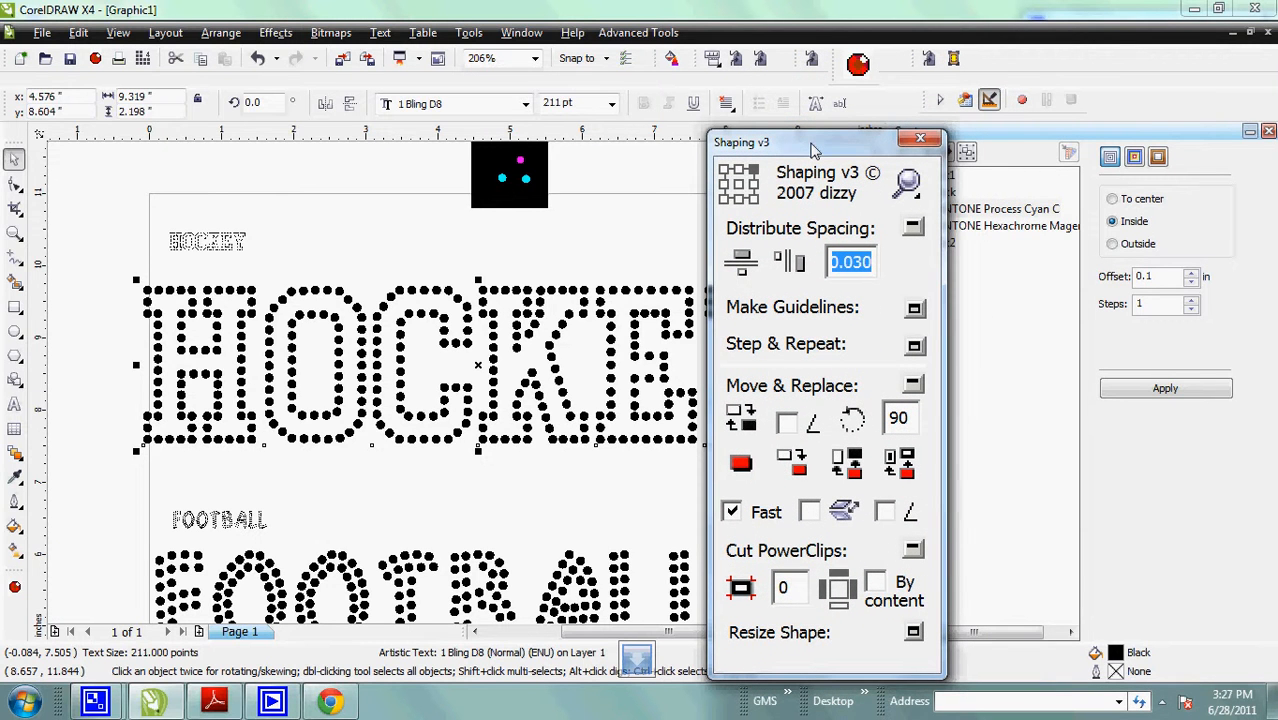
{"action": "left_click_drag", "start_coordinate": [814, 148], "coordinate": [969, 88]}
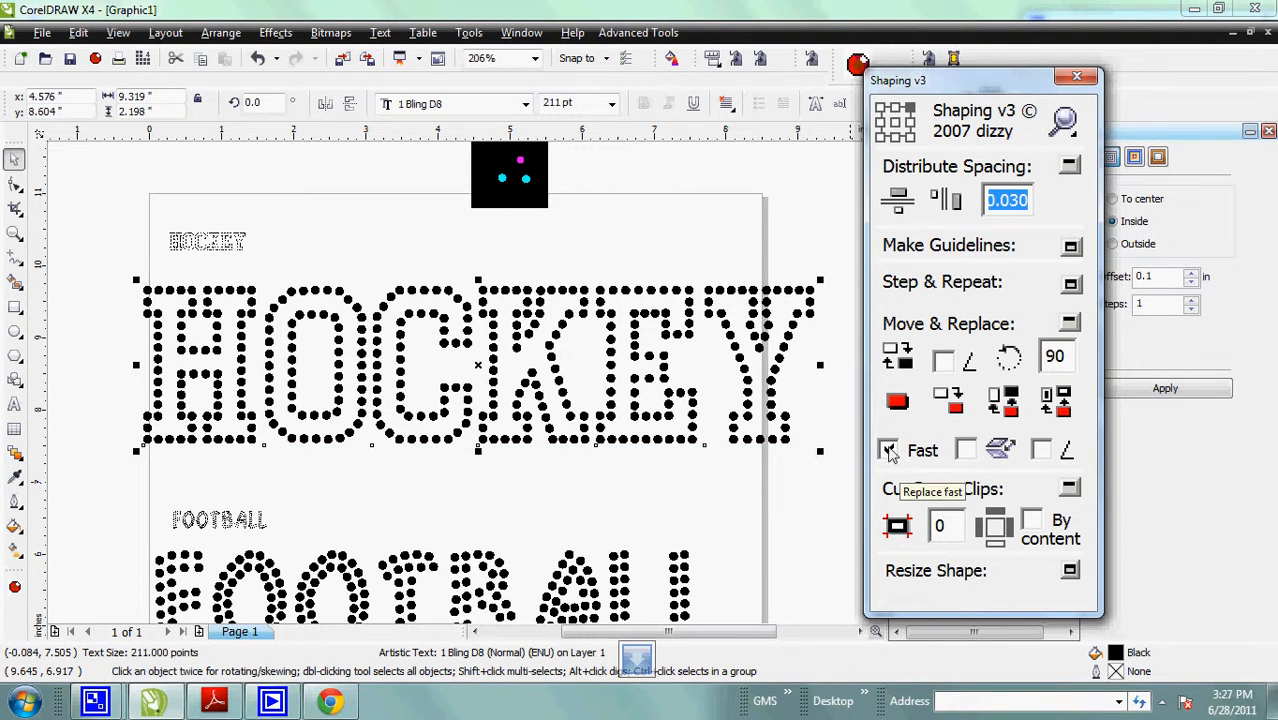
{"action": "left_click", "coordinate": [1076, 76]}
Step: Delete the cyan circle on the right side of the black square above the page
{"action": "left_click", "coordinate": [527, 179]}
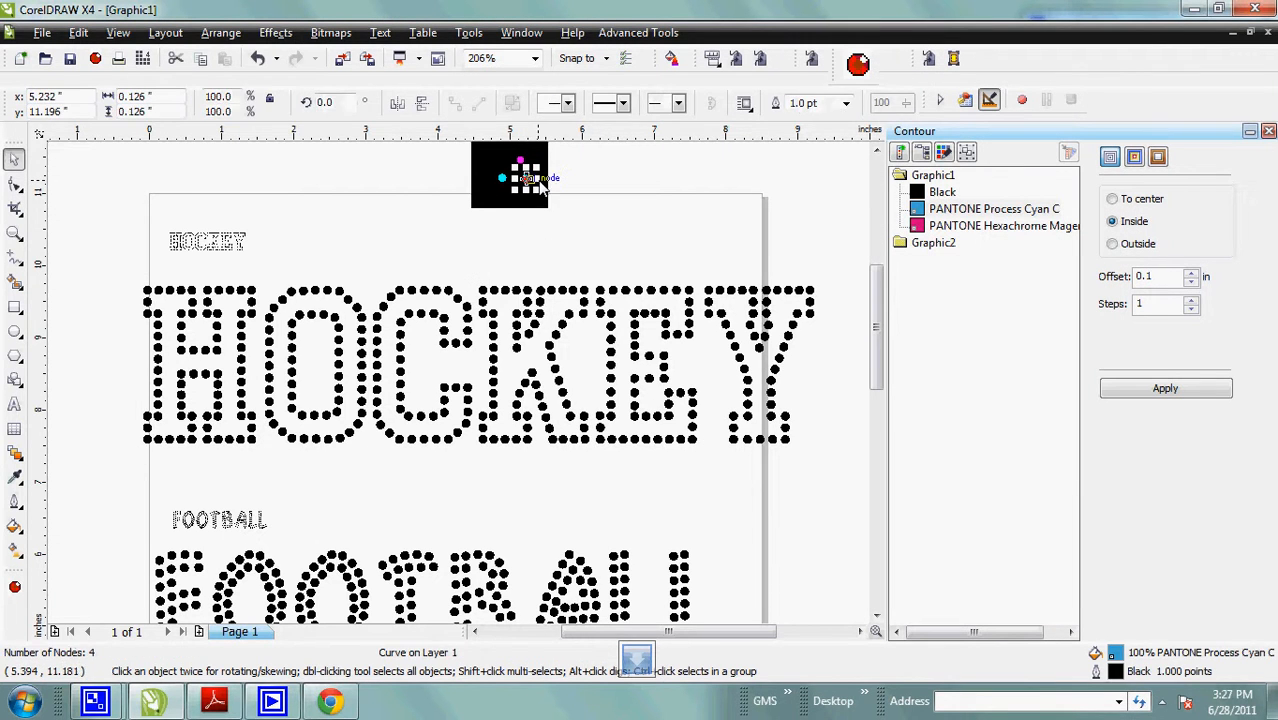
{"action": "left_click", "coordinate": [599, 183]}
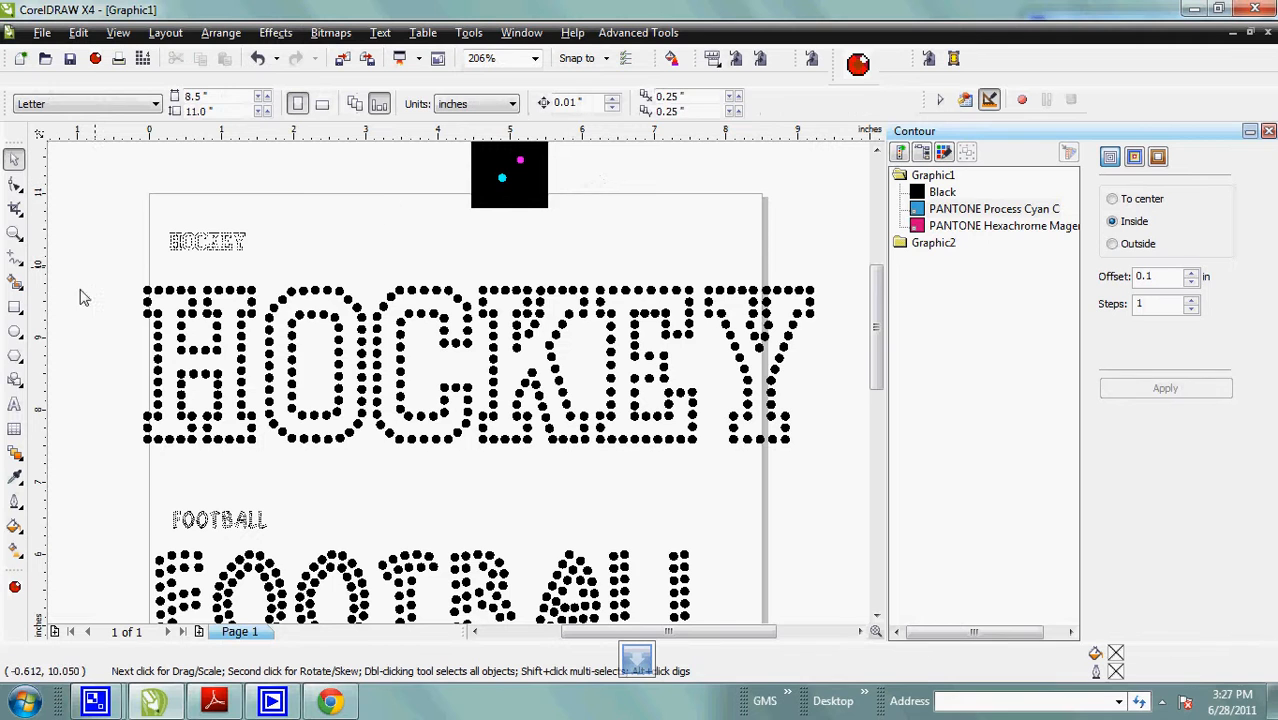
Step: Draw an ellipse about 0.77 by 0.72 in above the small HOCKEY text and fill it with PANTONE Process Cyan C
{"action": "left_click", "coordinate": [15, 330]}
{"action": "left_click_drag", "start_coordinate": [322, 163], "coordinate": [391, 227]}
{"action": "left_click", "coordinate": [15, 159]}
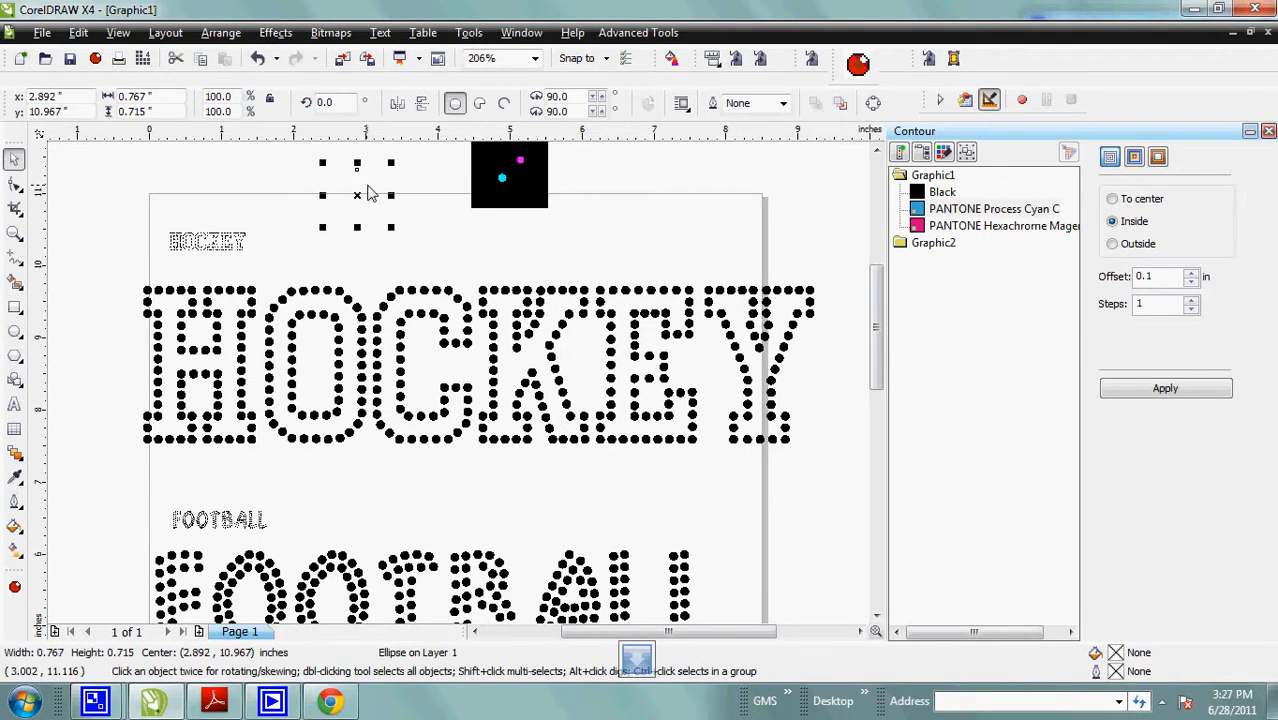
{"action": "double_click", "coordinate": [917, 209]}
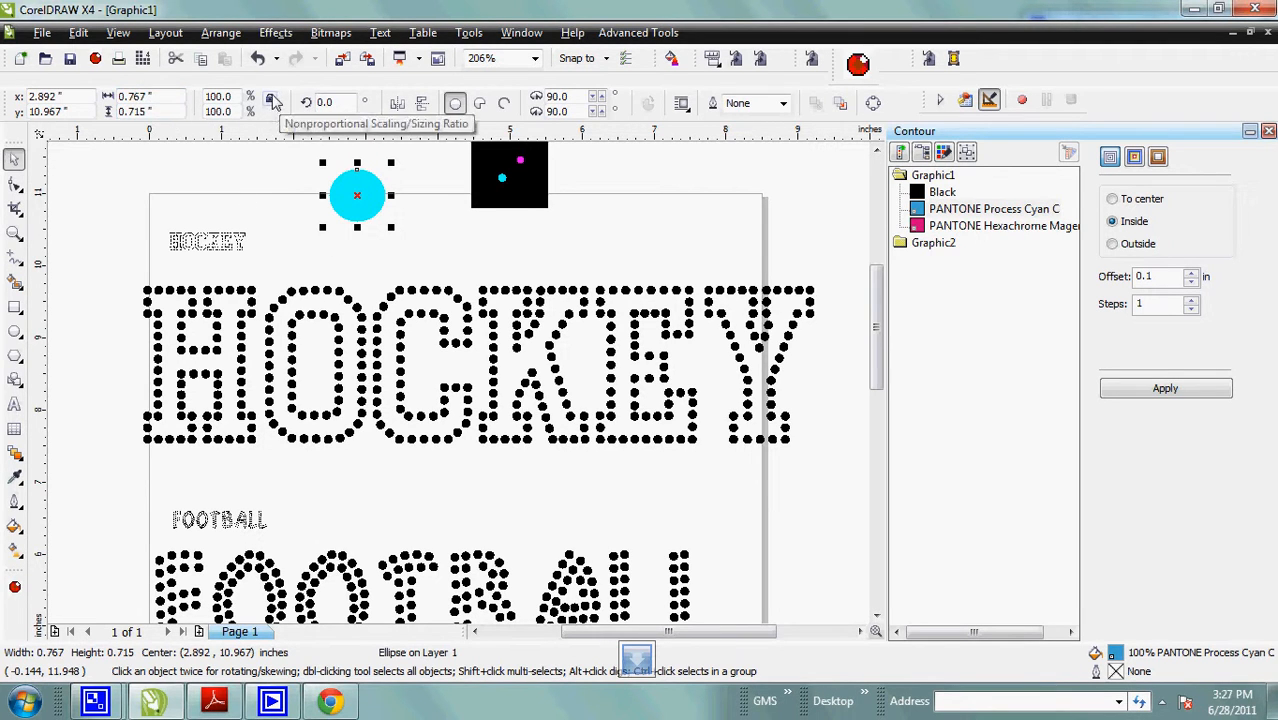
Step: Set the new cyan ellipse's height and width to 0.126 in and delete it
{"action": "left_click", "coordinate": [168, 113]}
{"action": "type", "text": "."}
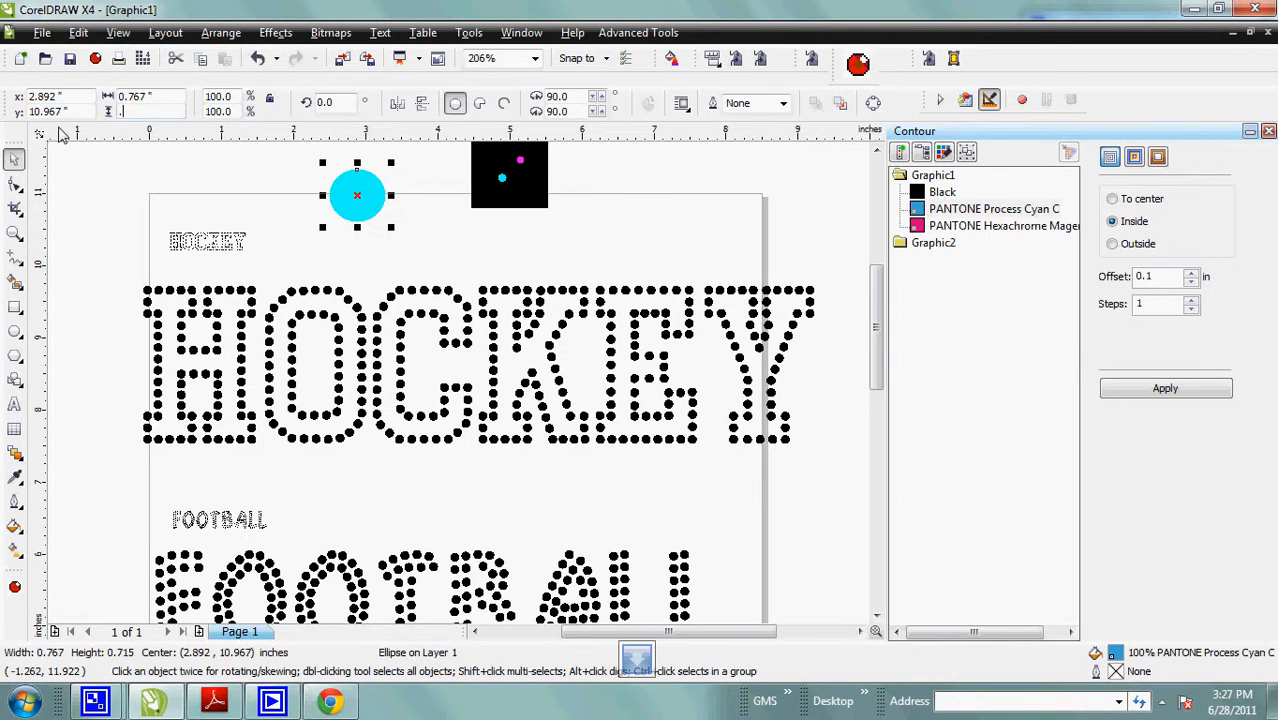
{"action": "type", "text": "126"}
{"action": "key", "text": "shift+Tab"}
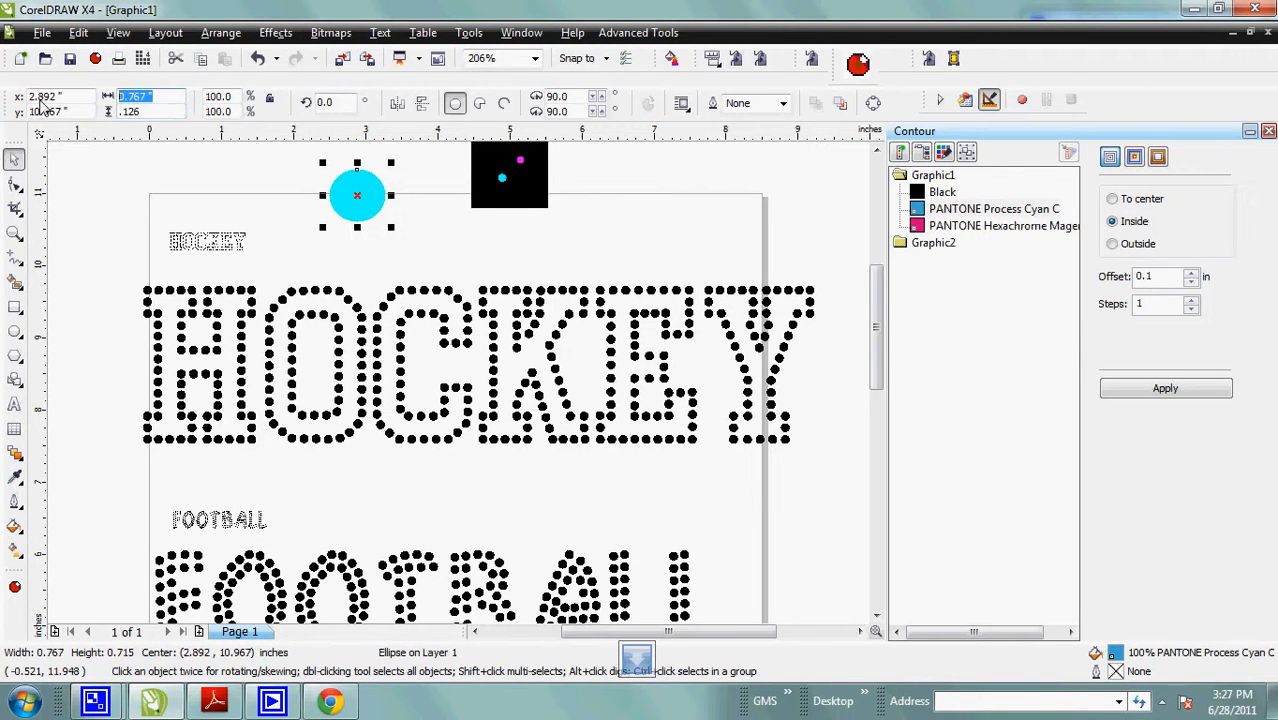
{"action": "type", "text": ".126"}
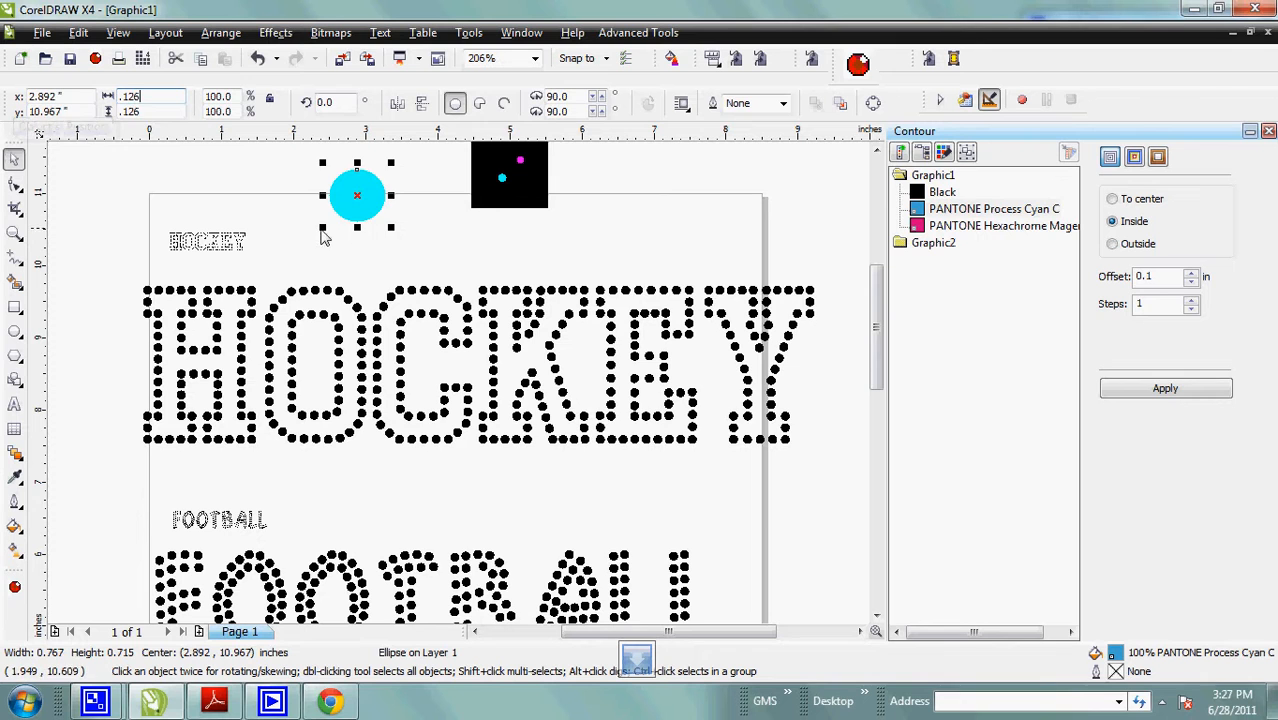
{"action": "key", "text": "Return"}
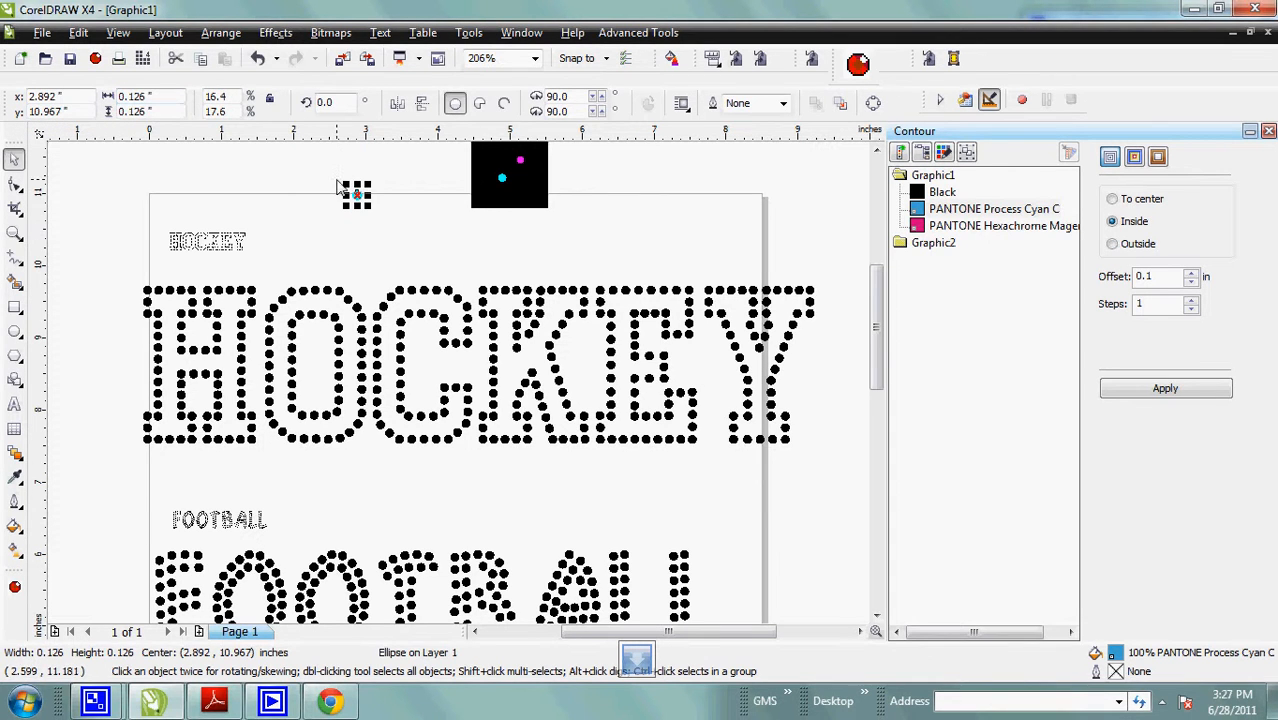
{"action": "key", "text": "Delete"}
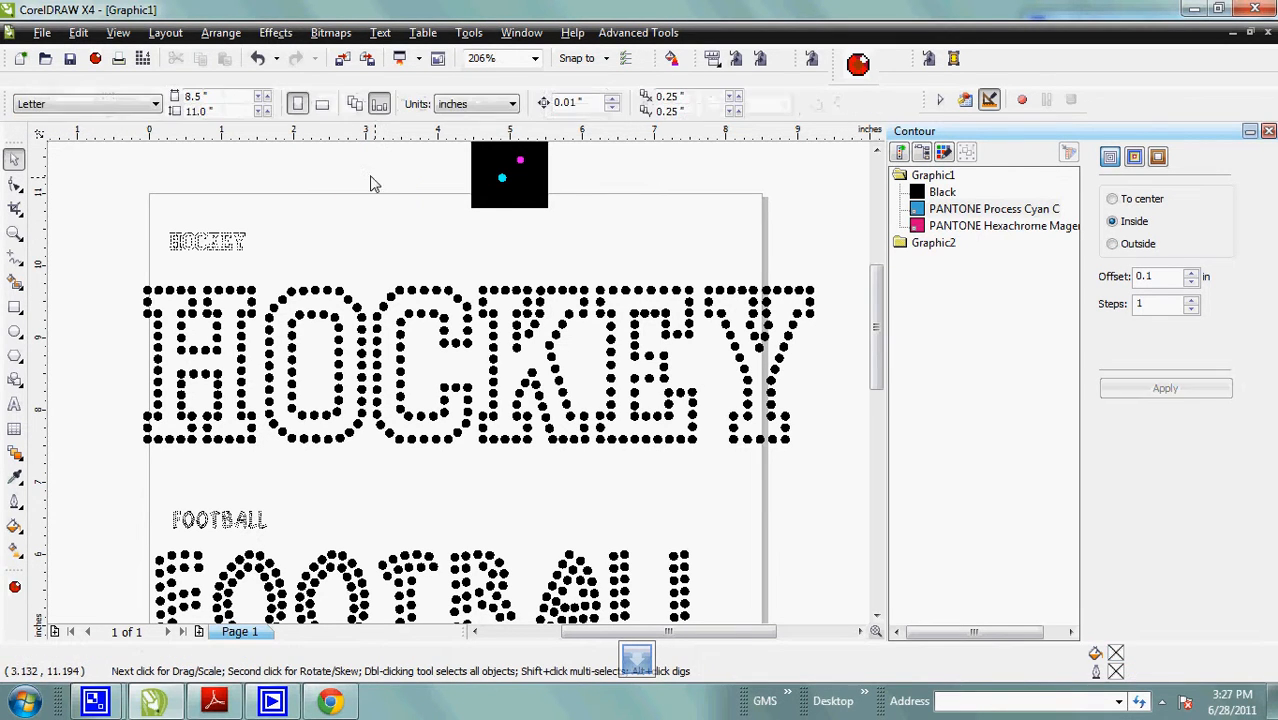
Step: Inspect the magenta and cyan circles and move the cyan one to the black square's lower-left corner, at about x 4.67, y 11.05 in
{"action": "left_click", "coordinate": [518, 161]}
{"action": "left_click", "coordinate": [608, 214]}
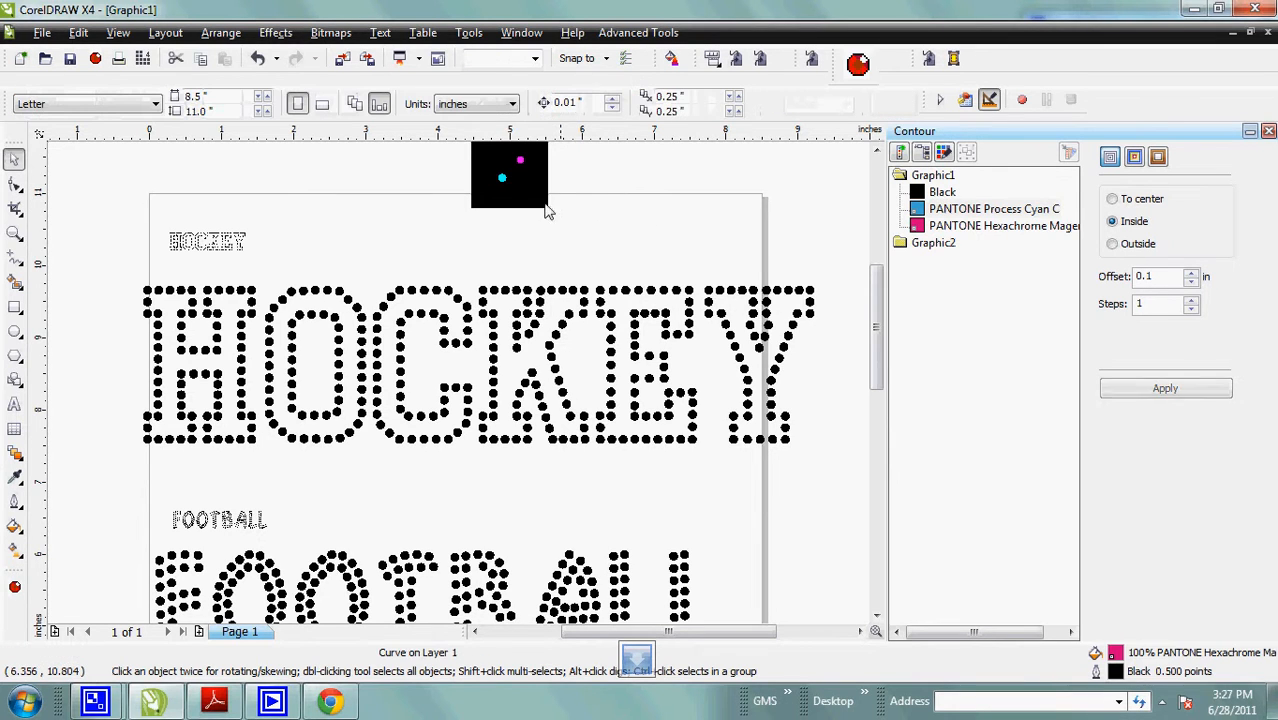
{"action": "left_click", "coordinate": [502, 178]}
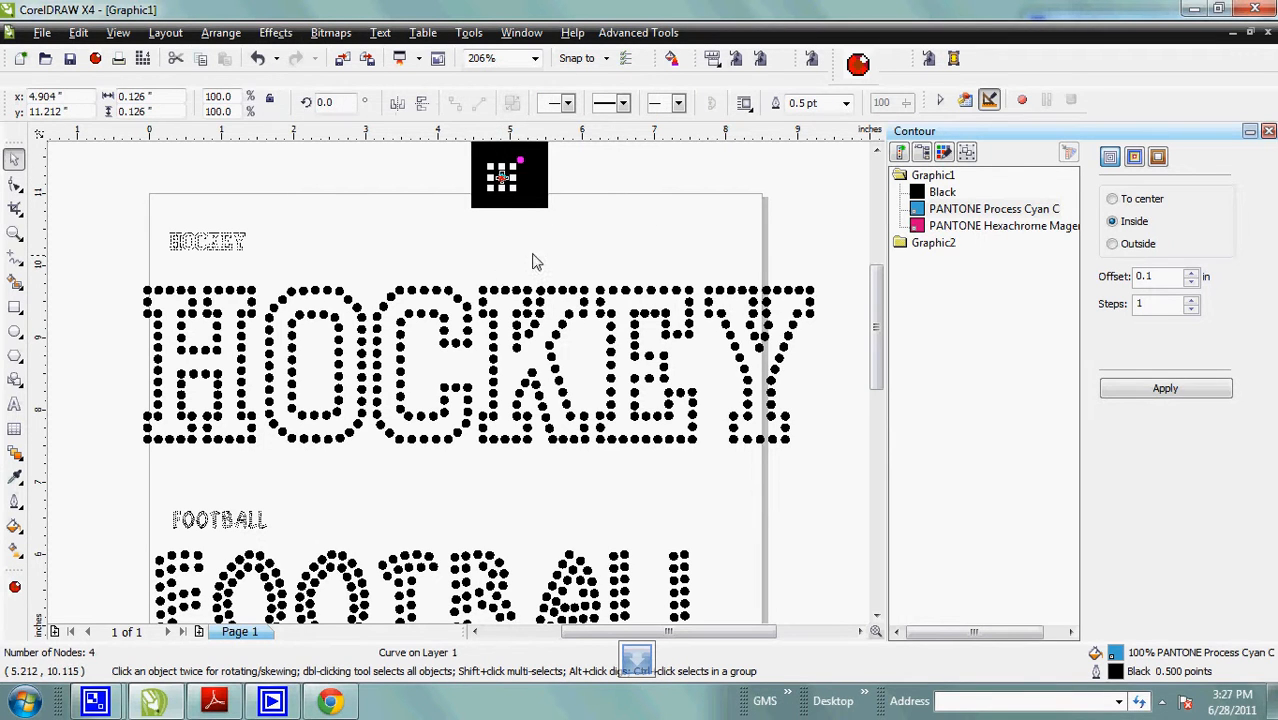
{"action": "left_click", "coordinate": [520, 161]}
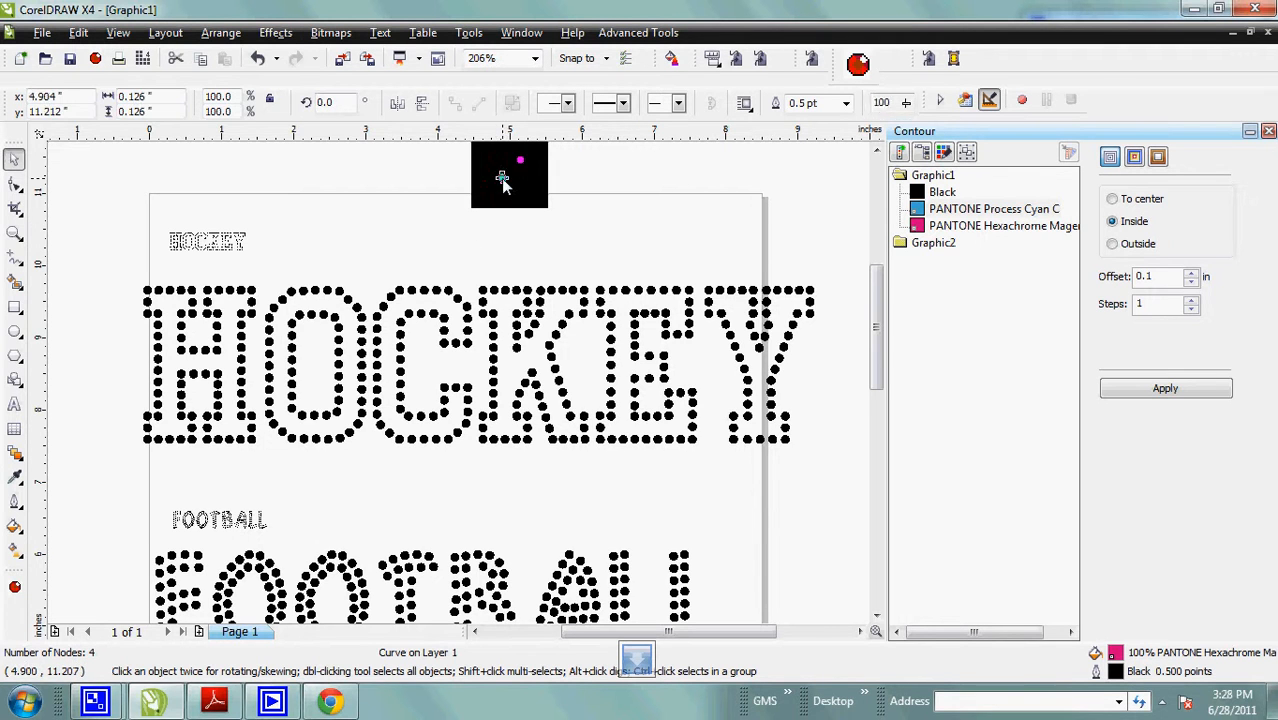
{"action": "left_click_drag", "start_coordinate": [503, 181], "coordinate": [470, 211]}
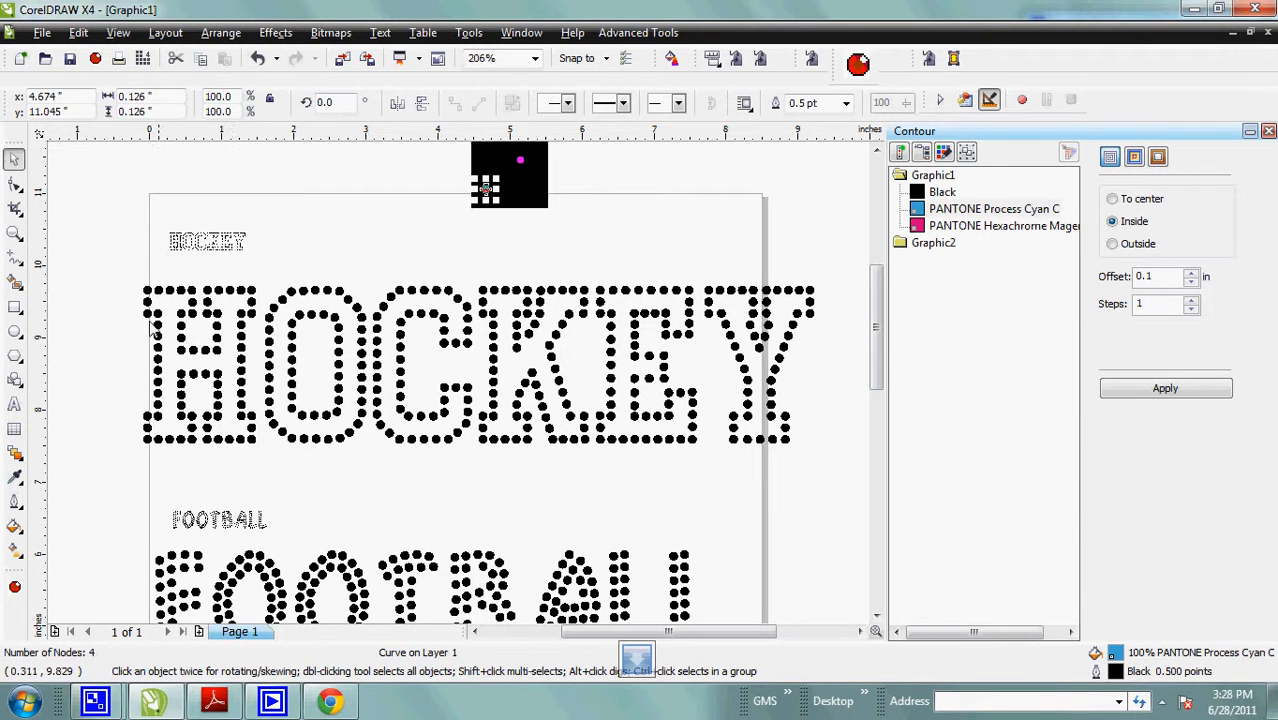
Step: Check the font and point size of the small FOOTBALL text and both large FOOTBALL texts, and bring the whole page into view
{"action": "left_click_drag", "start_coordinate": [877, 298], "coordinate": [877, 338]}
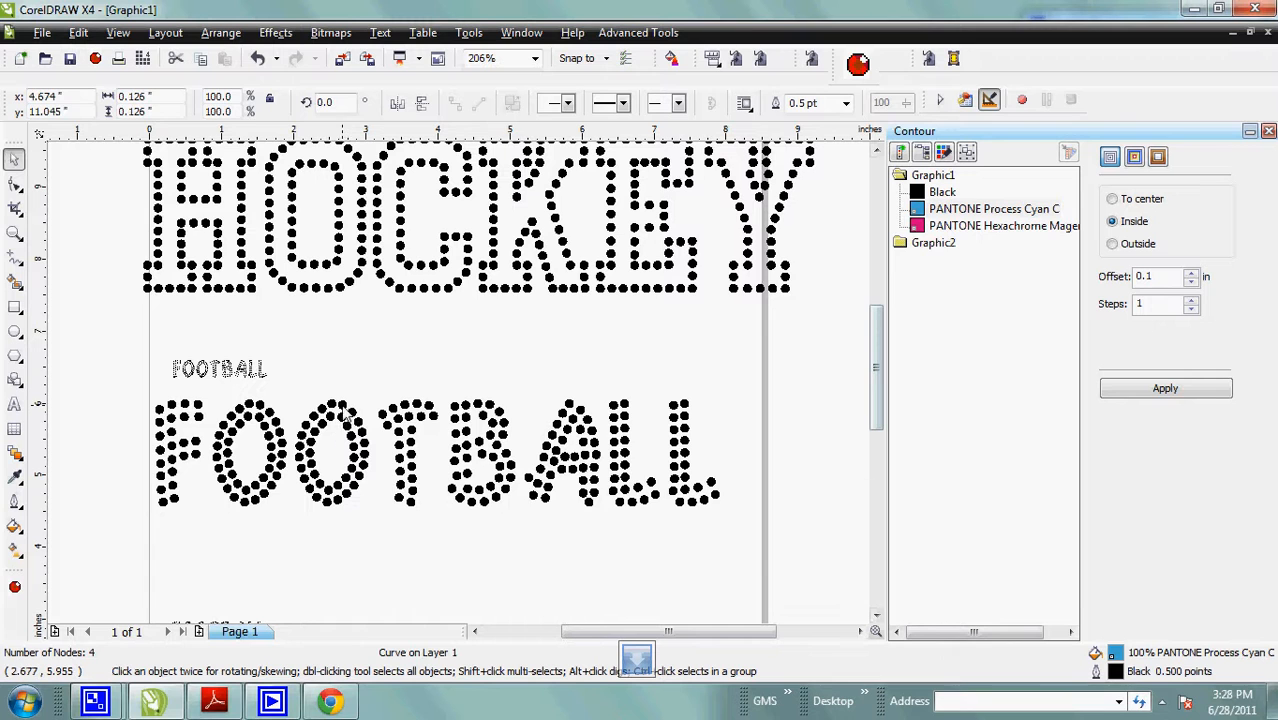
{"action": "left_click", "coordinate": [224, 376]}
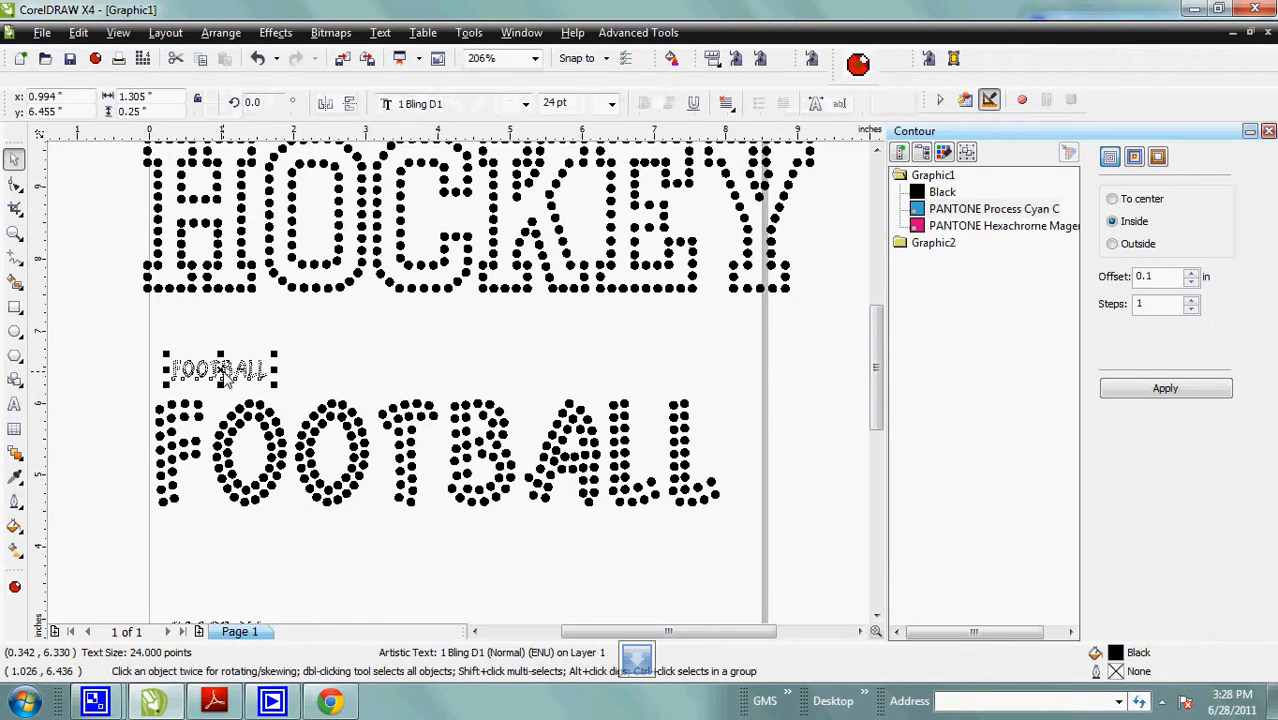
{"action": "left_click", "coordinate": [343, 409]}
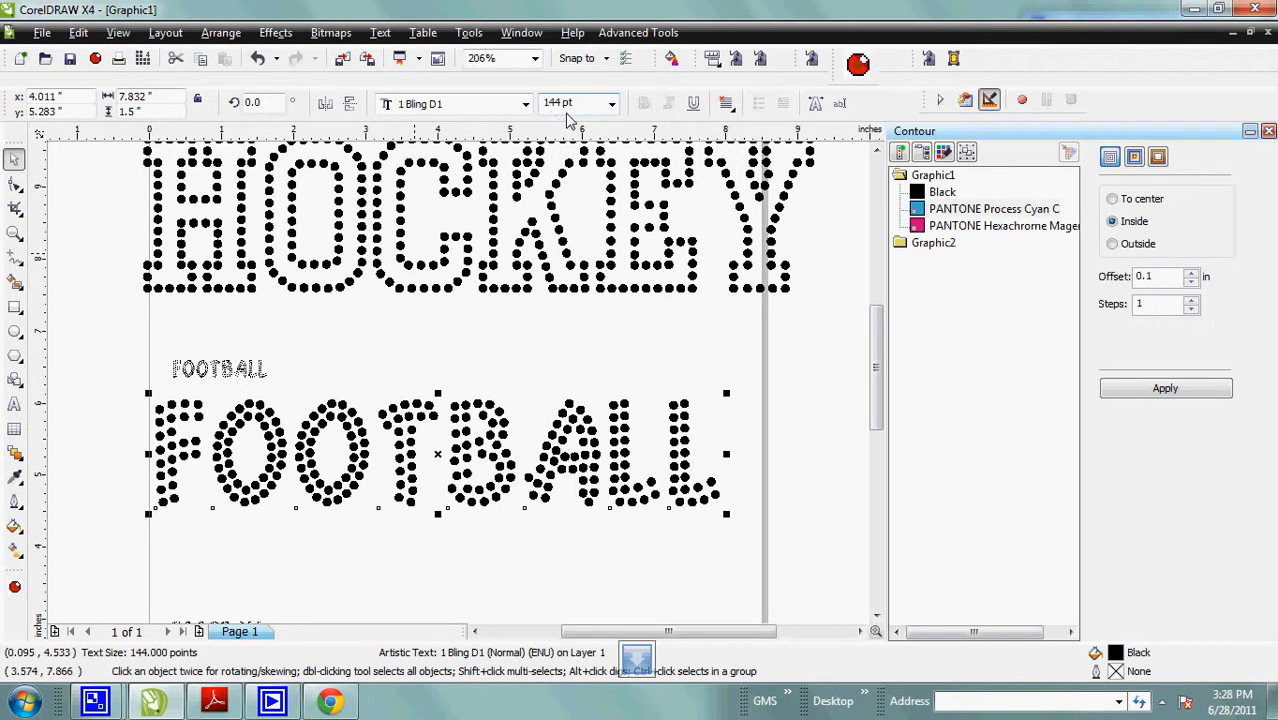
{"action": "left_click_drag", "start_coordinate": [879, 348], "coordinate": [879, 433]}
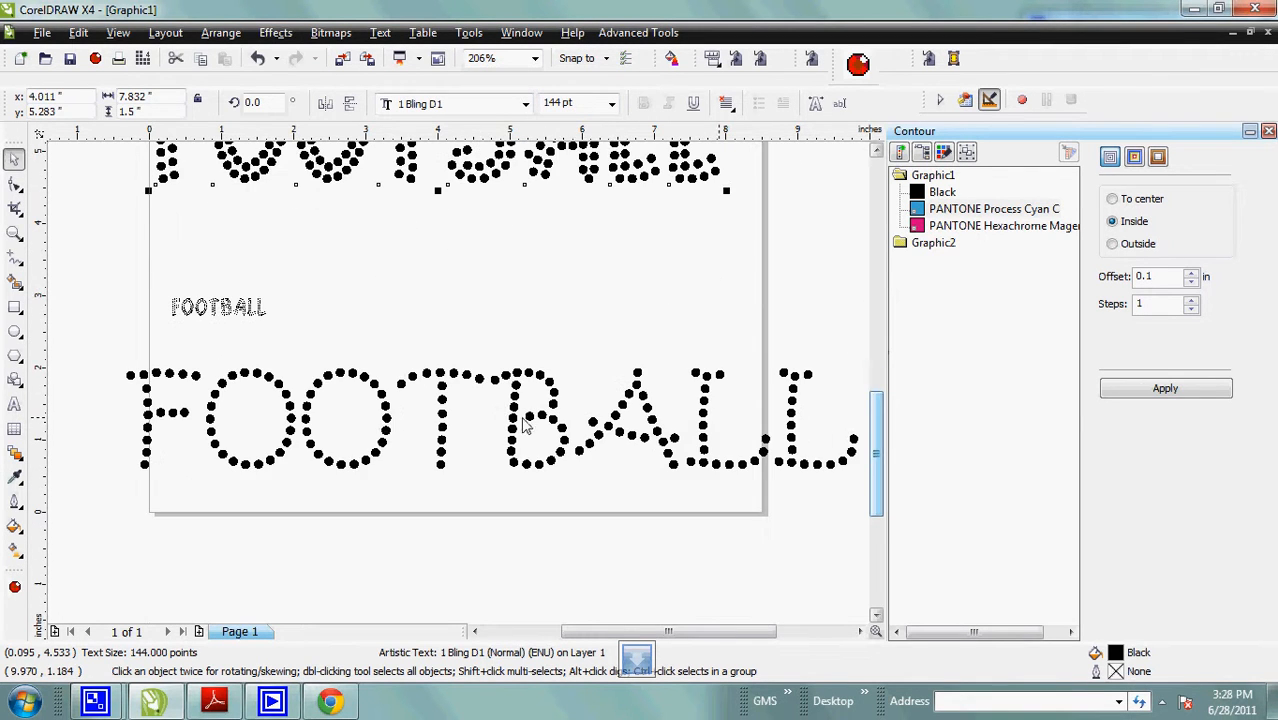
{"action": "left_click", "coordinate": [341, 381]}
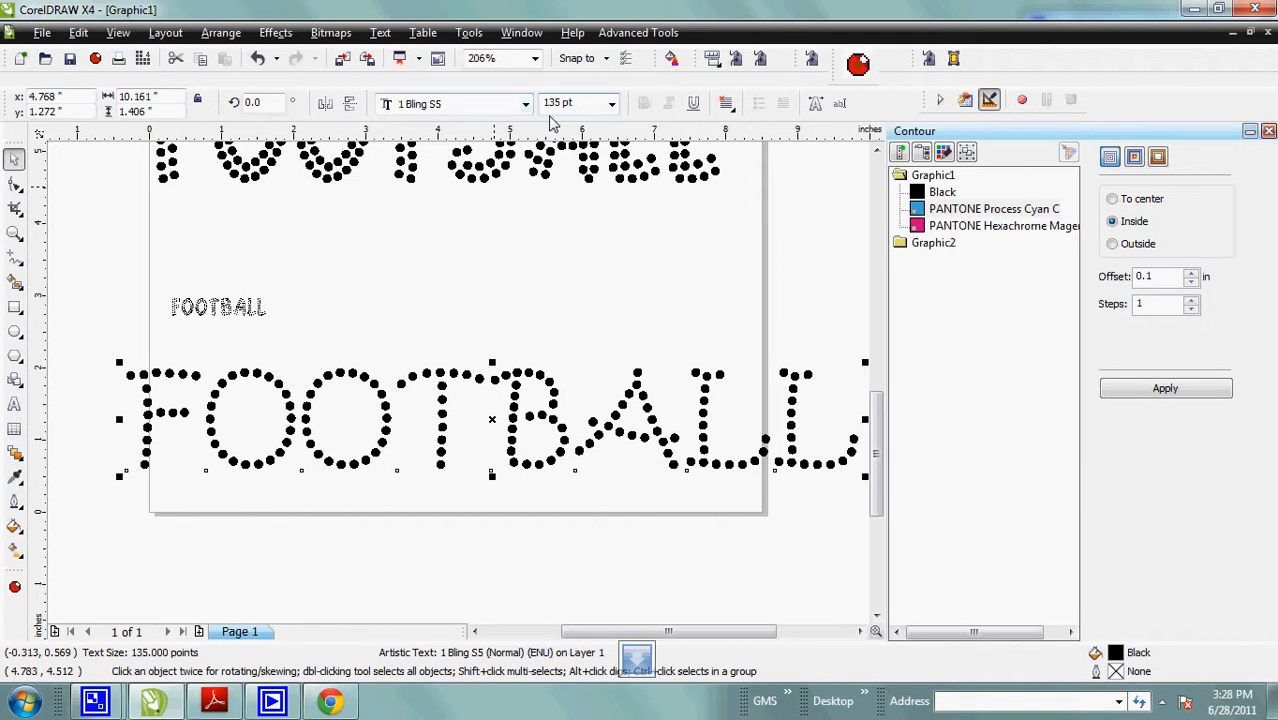
{"action": "left_click", "coordinate": [13, 234]}
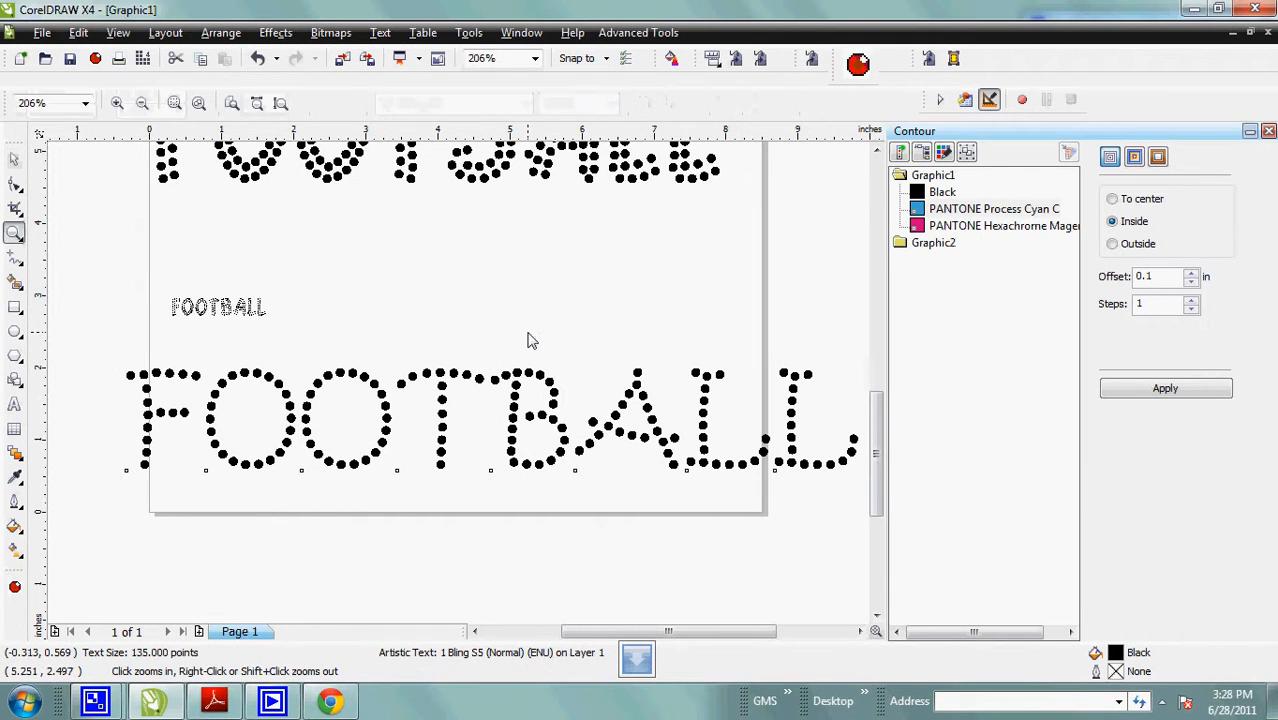
{"action": "right_click", "coordinate": [524, 338]}
{"action": "left_click", "coordinate": [15, 159]}
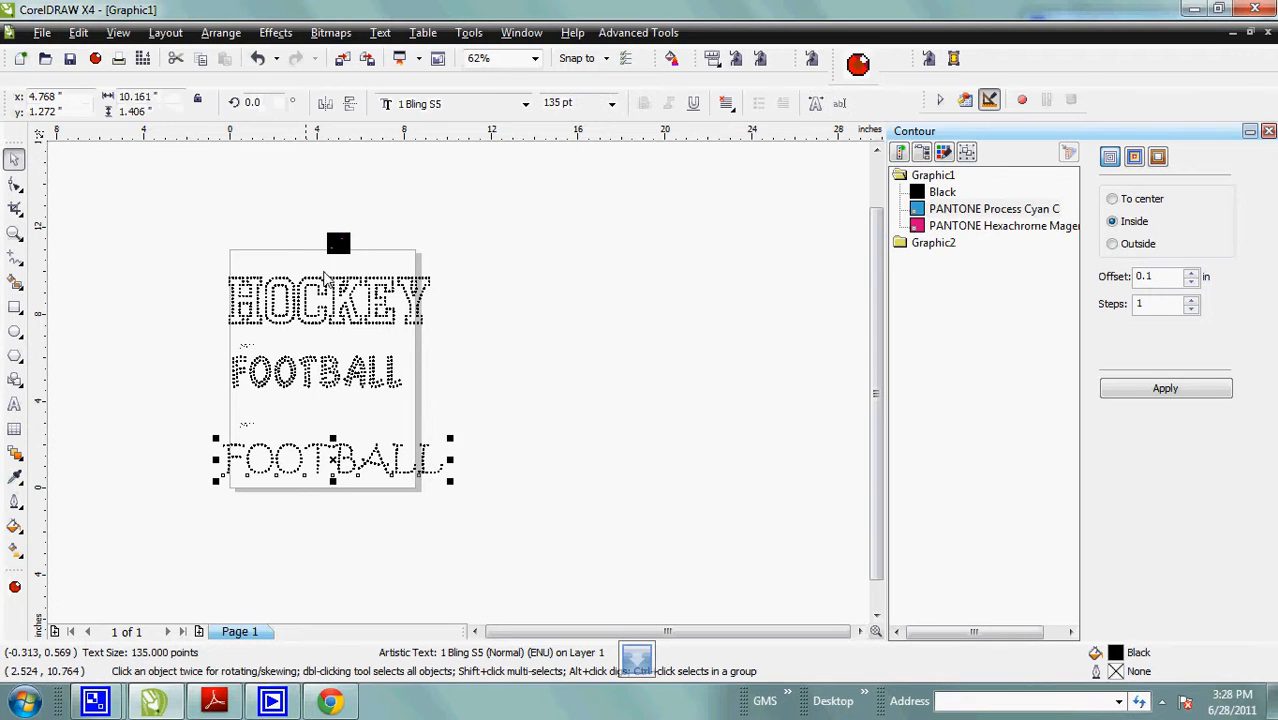
Step: Move the large HOCKEY text off the page to about x 13.83, y 10.38 in and place a duplicate below it at about y 7.70 in
{"action": "left_click", "coordinate": [350, 298]}
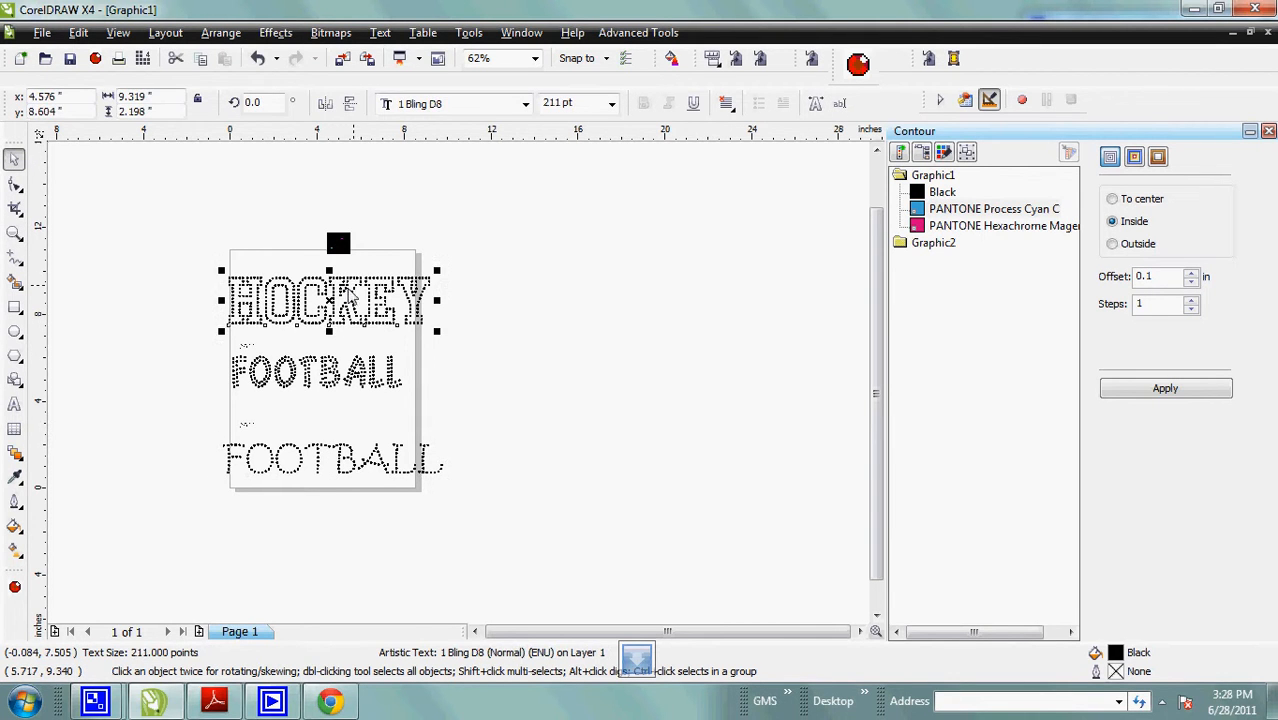
{"action": "left_click_drag", "start_coordinate": [337, 310], "coordinate": [538, 268]}
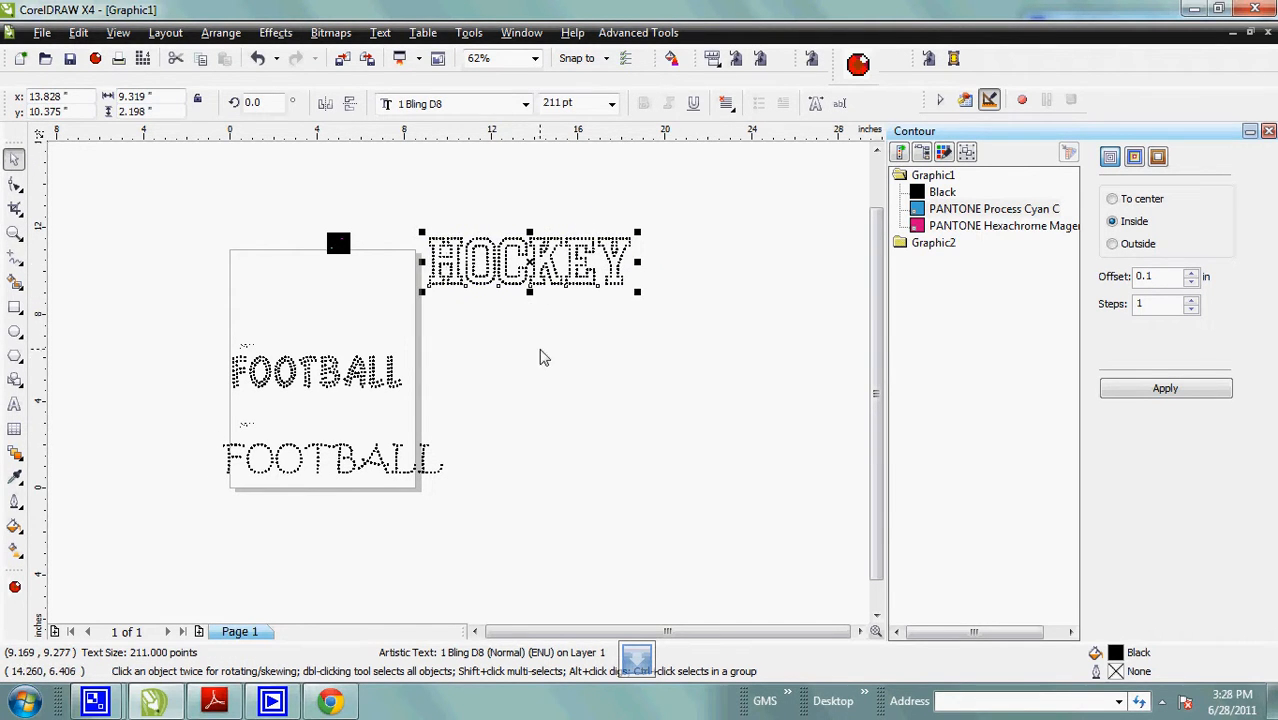
{"action": "left_click", "coordinate": [76, 35]}
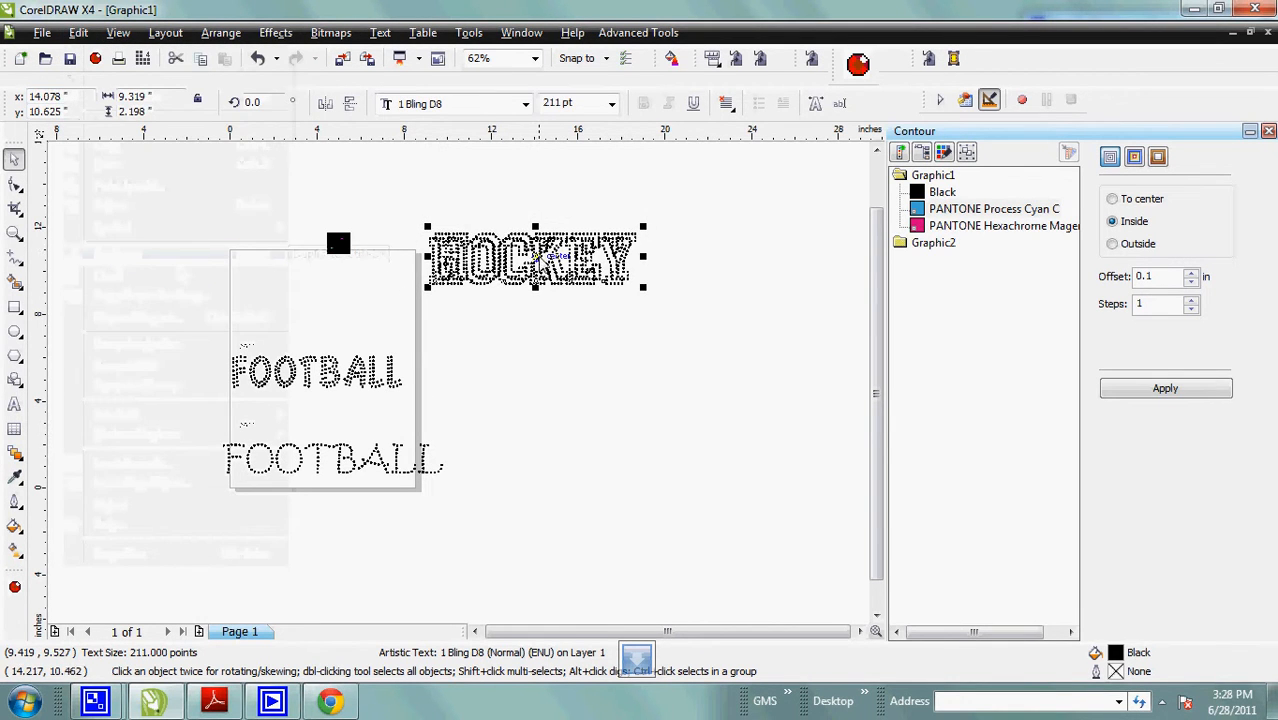
{"action": "left_click_drag", "start_coordinate": [537, 262], "coordinate": [535, 322]}
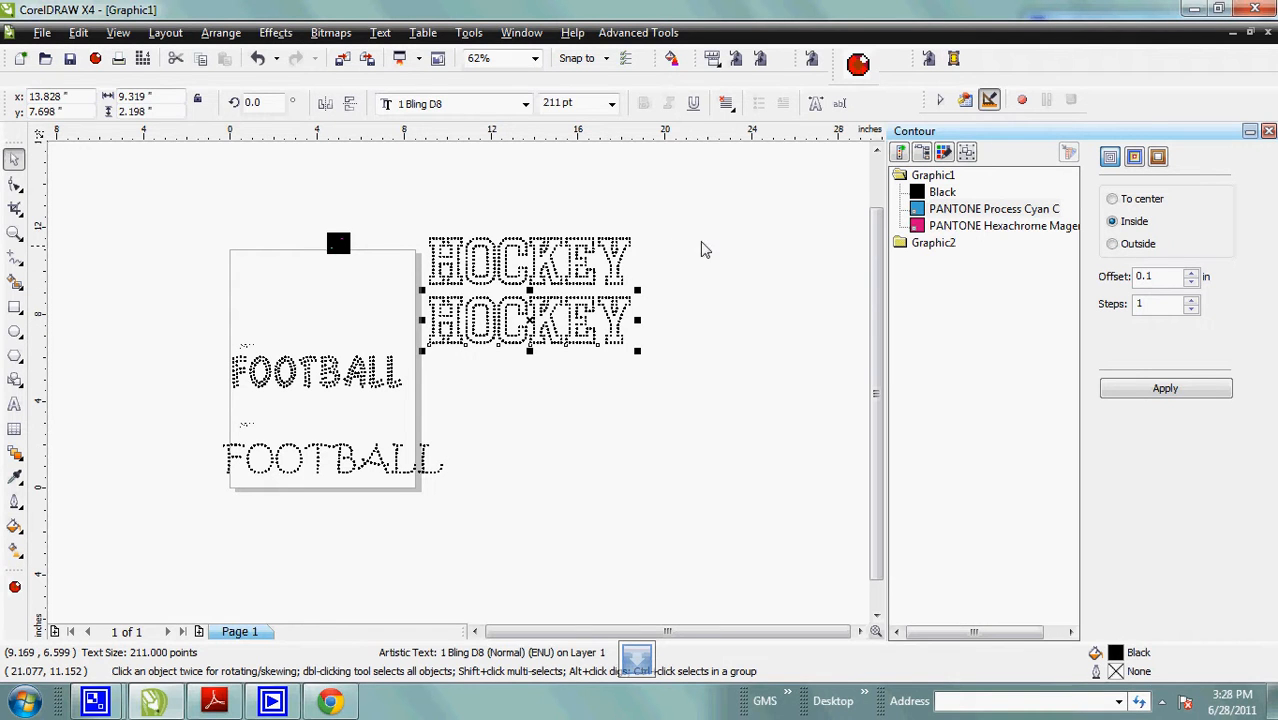
{"action": "left_click", "coordinate": [541, 358]}
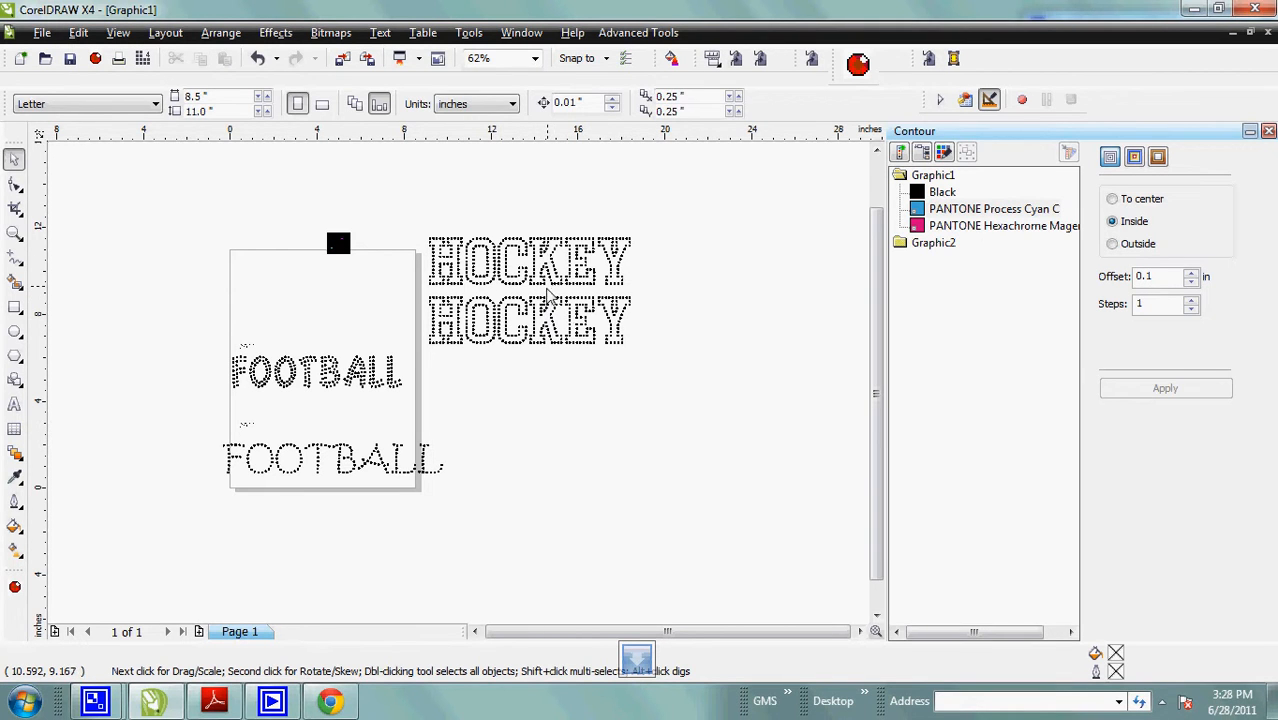
Step: Set the lower HOCKEY copy to 180 pt and reposition it under the upper one at about x 13.35, y 7.57 in
{"action": "left_click", "coordinate": [538, 308]}
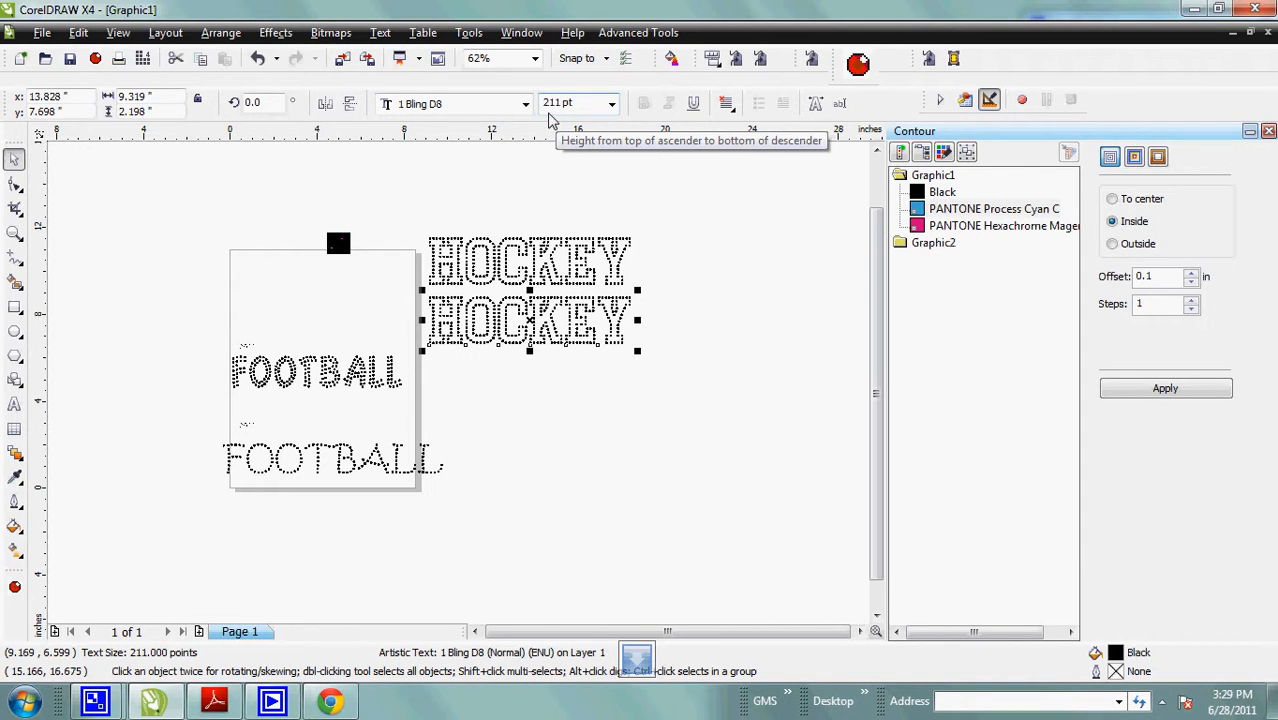
{"action": "left_click", "coordinate": [585, 107]}
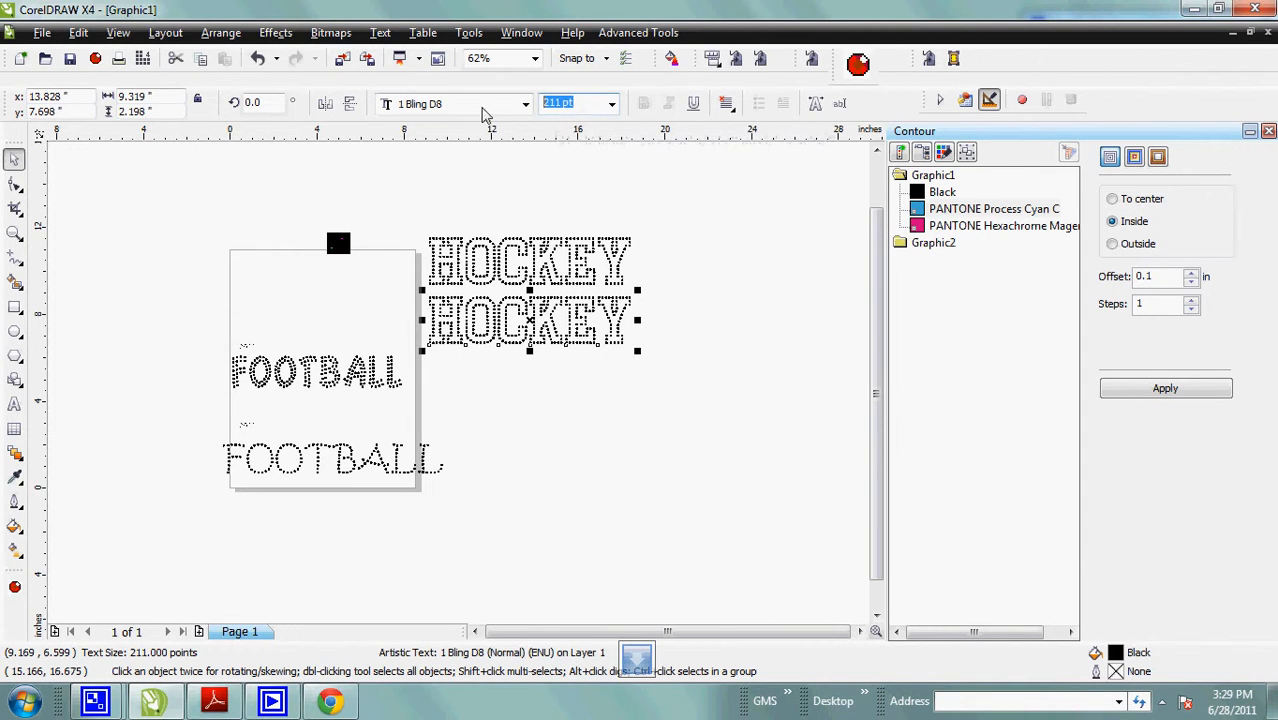
{"action": "type", "text": "180"}
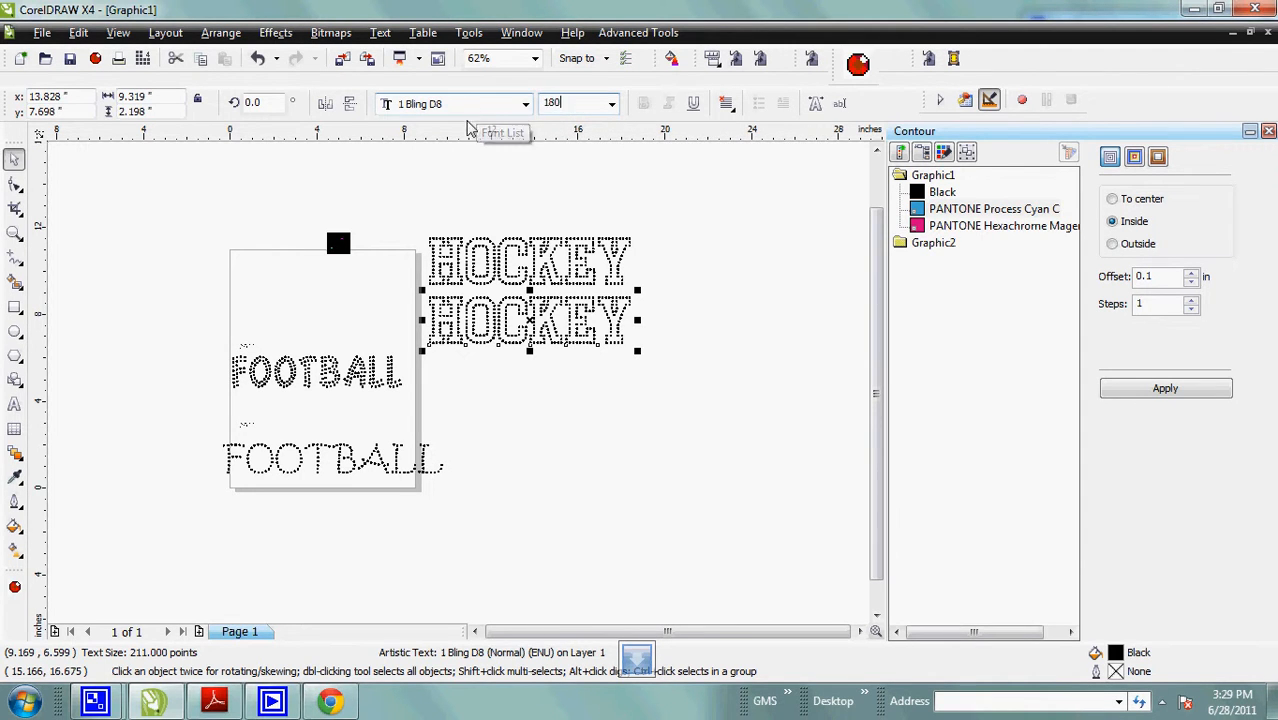
{"action": "key", "text": "Return"}
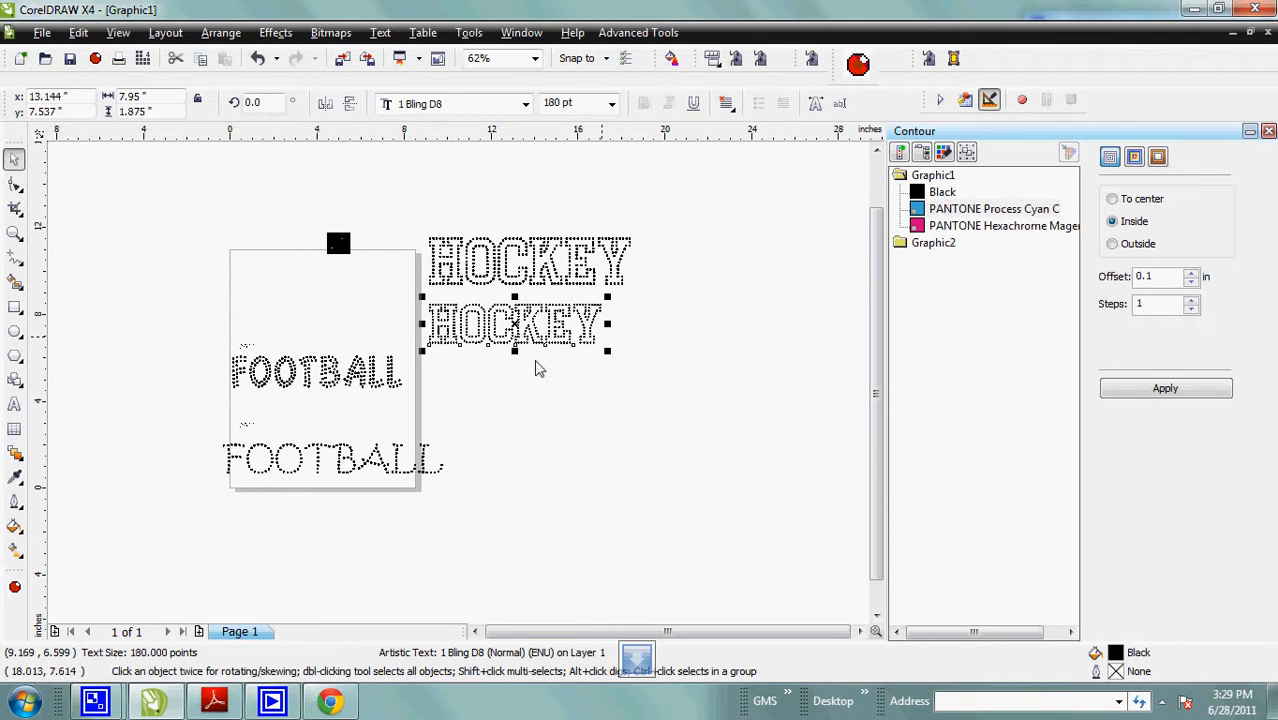
{"action": "left_click_drag", "start_coordinate": [519, 338], "coordinate": [535, 335]}
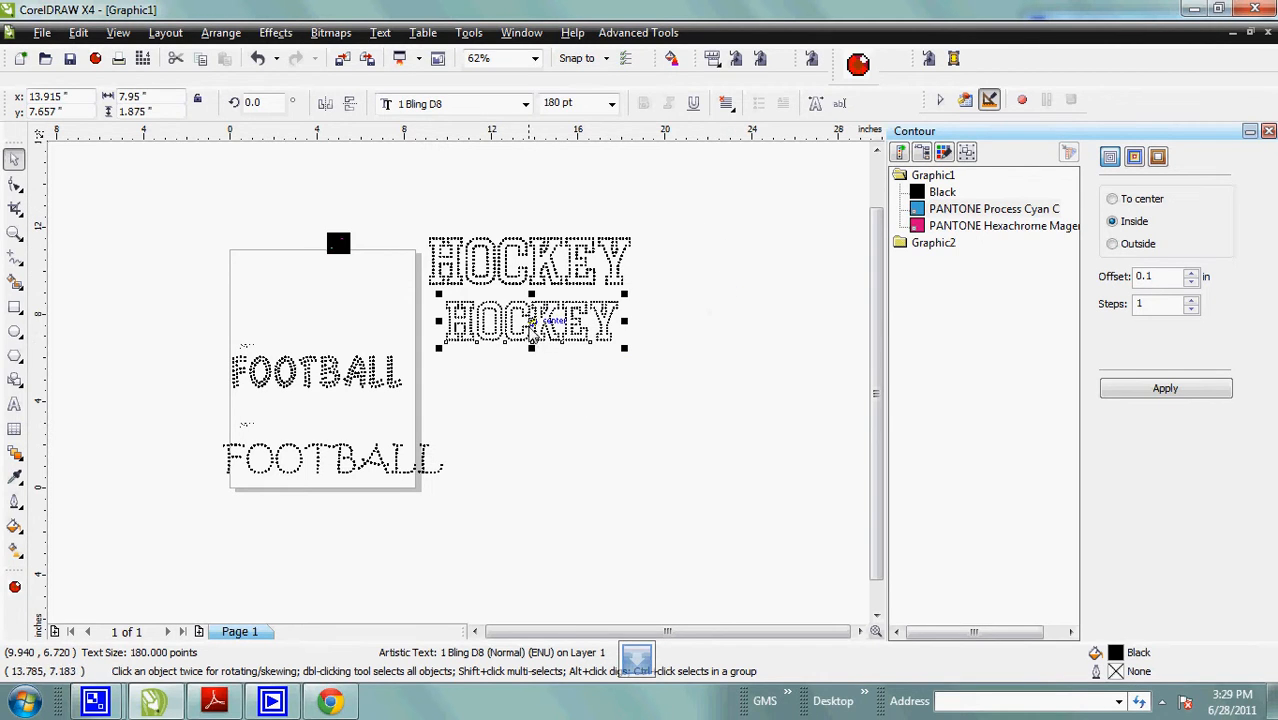
{"action": "left_click_drag", "start_coordinate": [537, 331], "coordinate": [523, 333]}
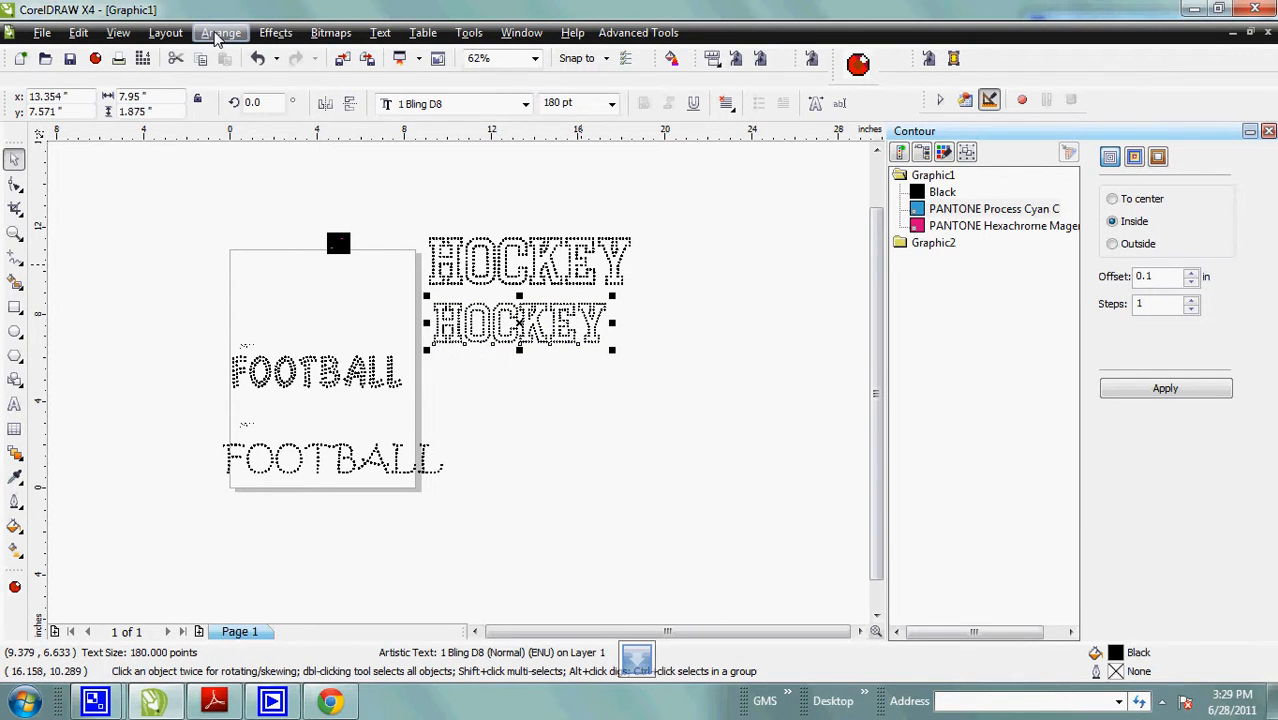
Step: Convert the lower HOCKEY text to curves and ungroup its letters
{"action": "left_click", "coordinate": [218, 33]}
{"action": "left_click", "coordinate": [240, 368]}
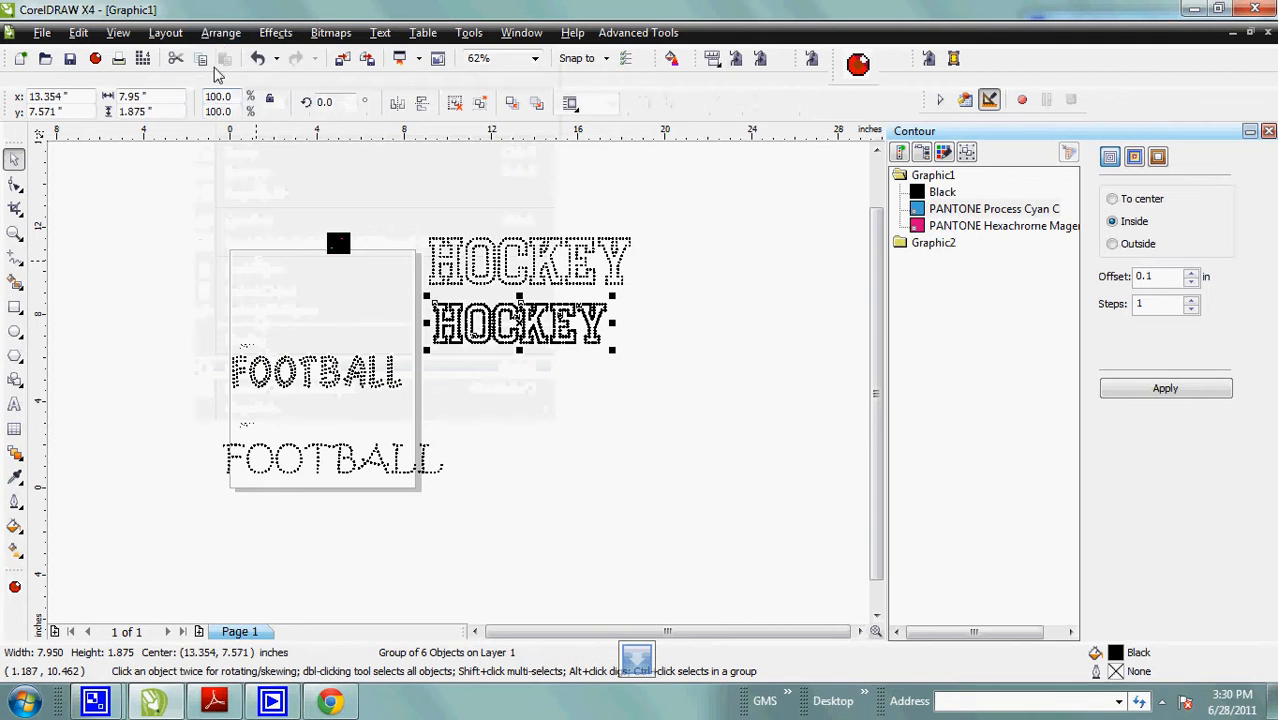
{"action": "left_click", "coordinate": [220, 33]}
{"action": "left_click", "coordinate": [266, 173]}
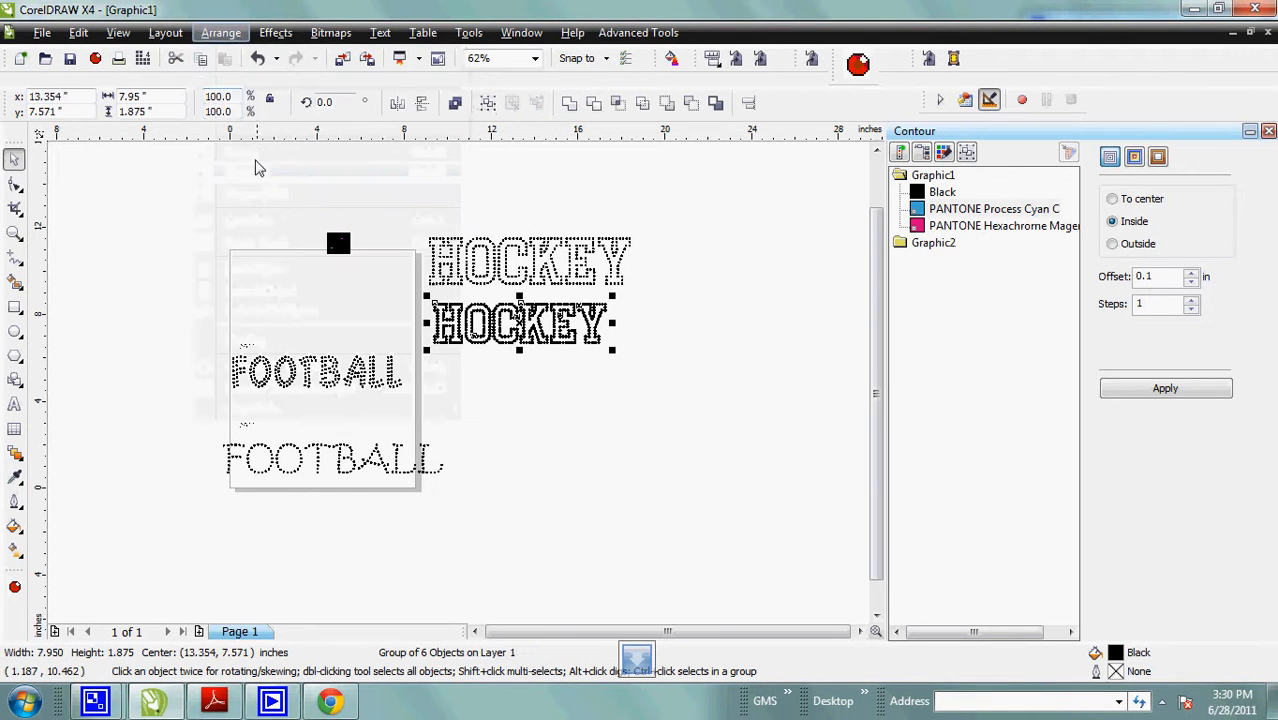
Step: Combine the lower HOCKEY letter curves into one curve and break it apart into individual circles
{"action": "left_click", "coordinate": [222, 33]}
{"action": "left_click", "coordinate": [245, 219]}
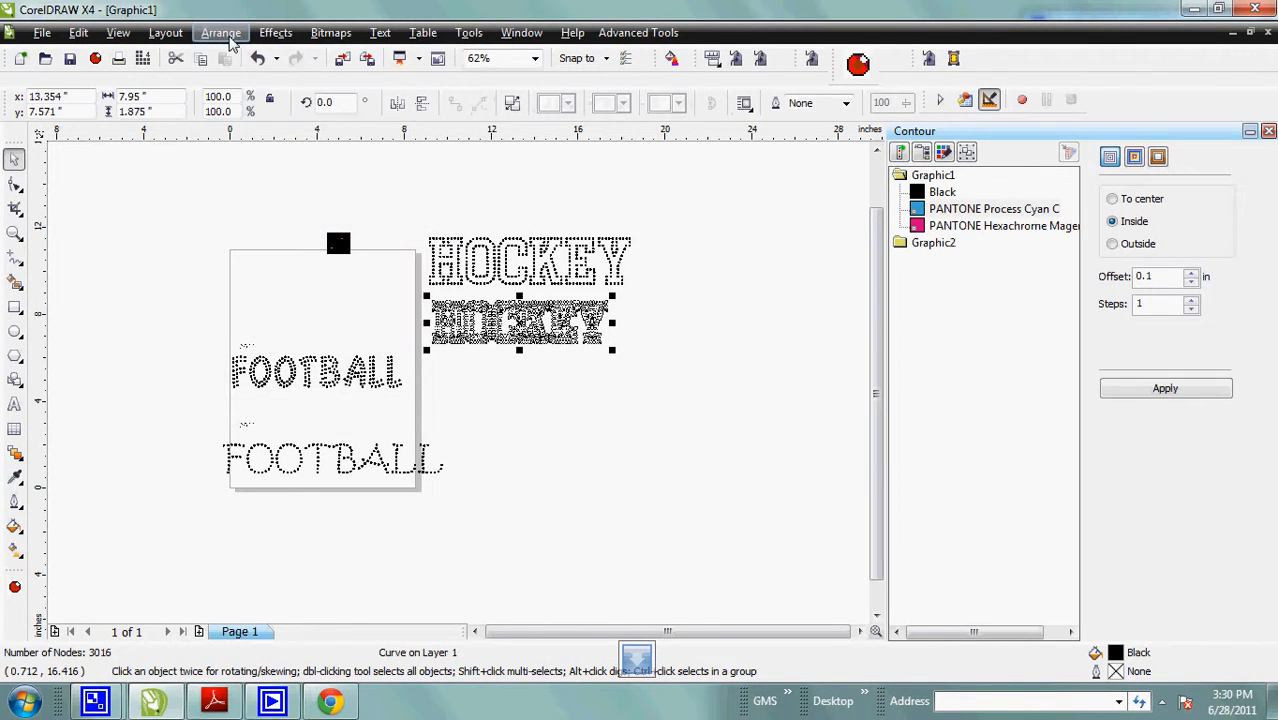
{"action": "left_click", "coordinate": [222, 33]}
{"action": "left_click", "coordinate": [250, 240]}
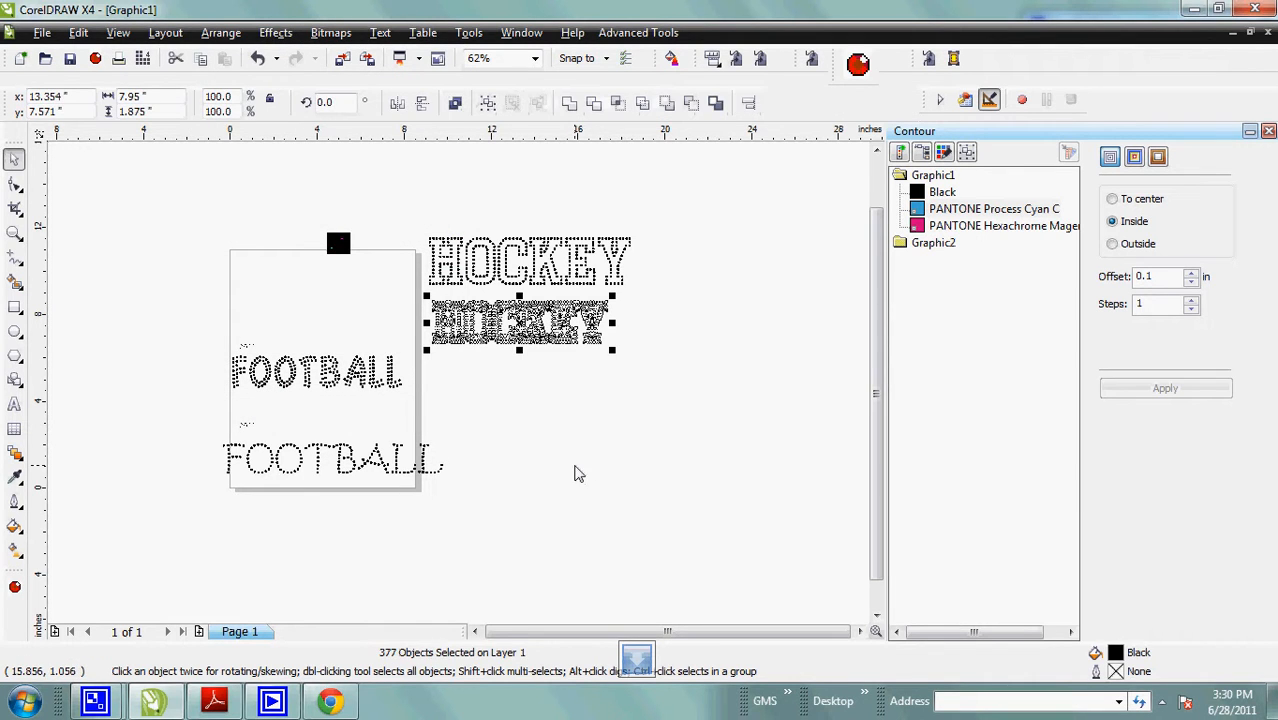
{"action": "left_click", "coordinate": [562, 452]}
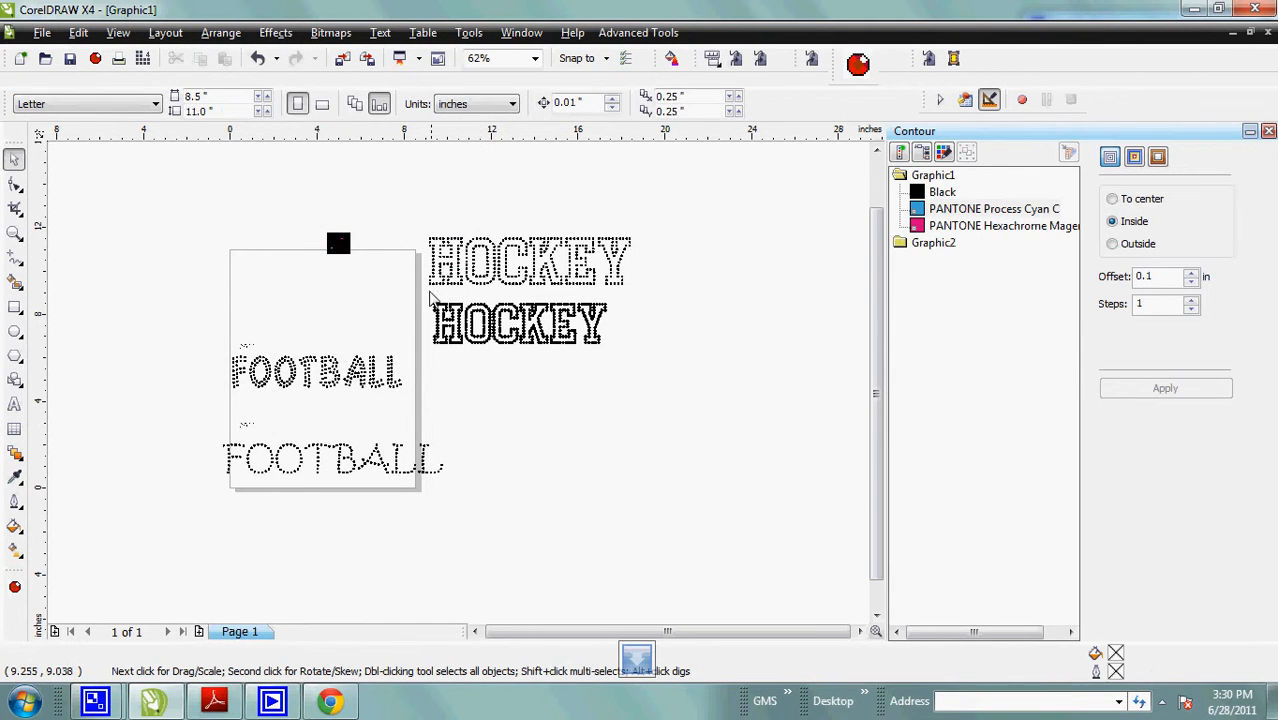
{"action": "left_click", "coordinate": [14, 231]}
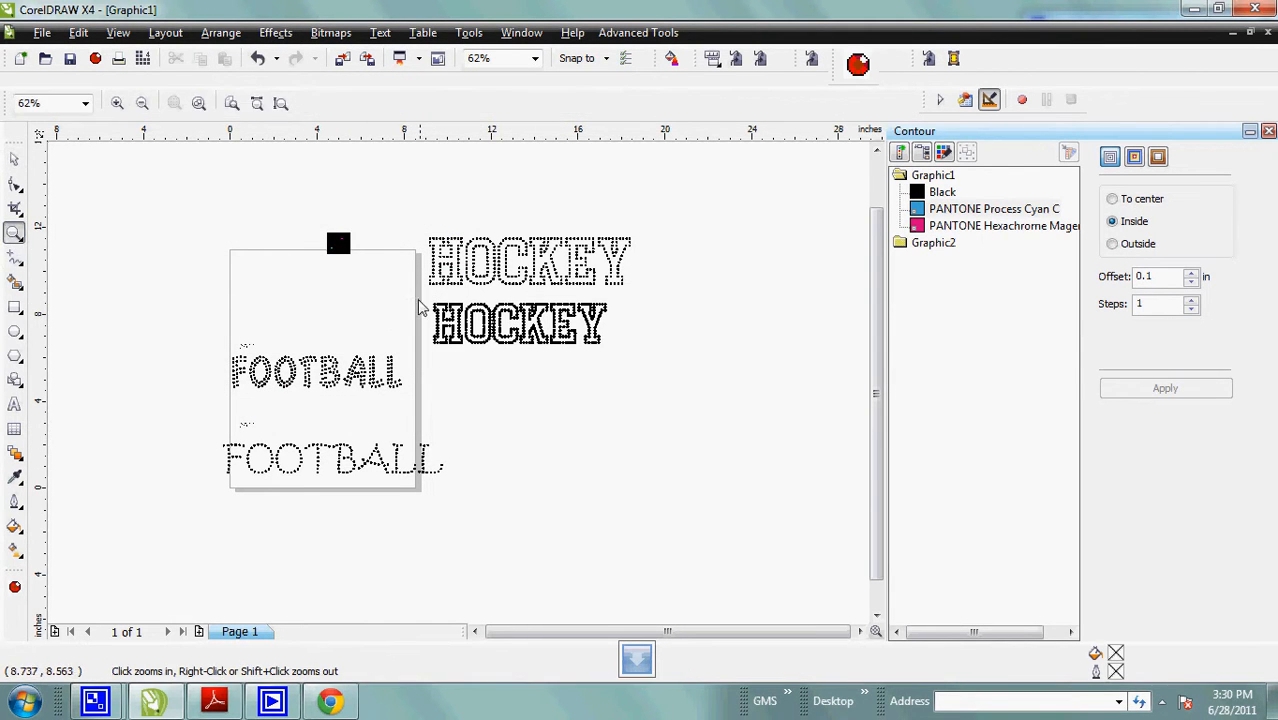
{"action": "left_click_drag", "start_coordinate": [420, 307], "coordinate": [545, 365]}
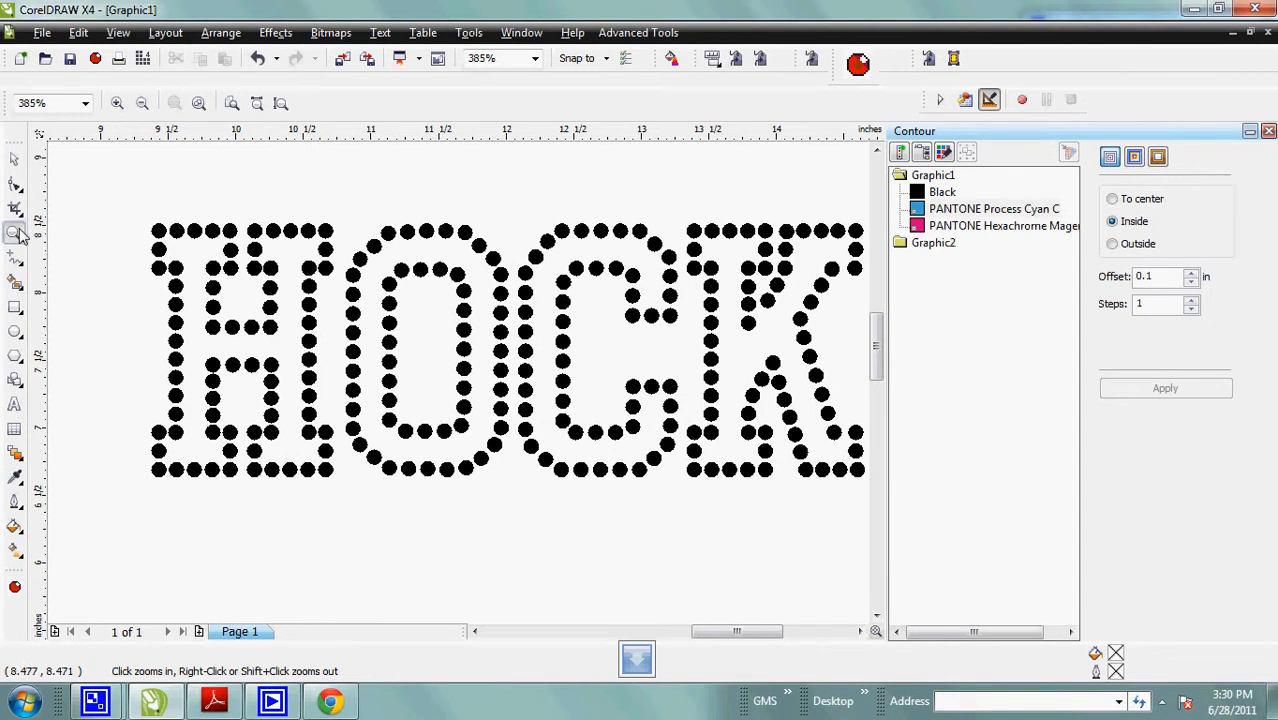
{"action": "right_click", "coordinate": [695, 322]}
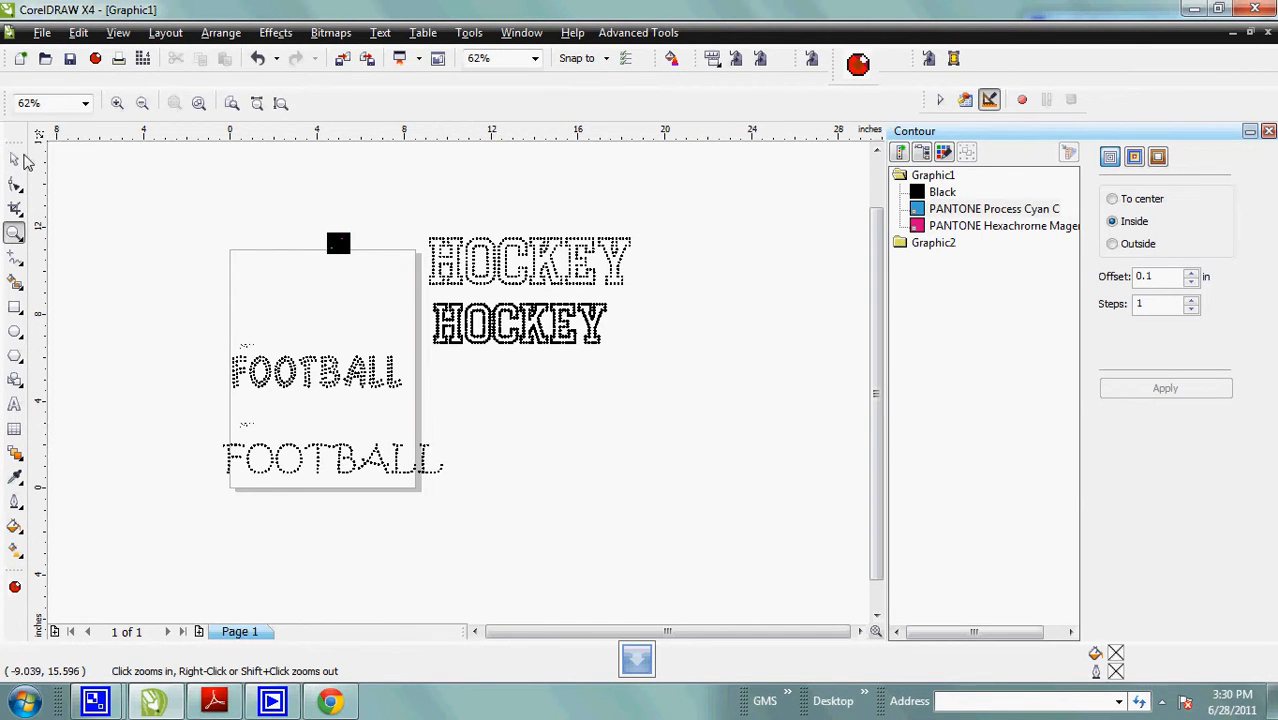
{"action": "left_click", "coordinate": [16, 160]}
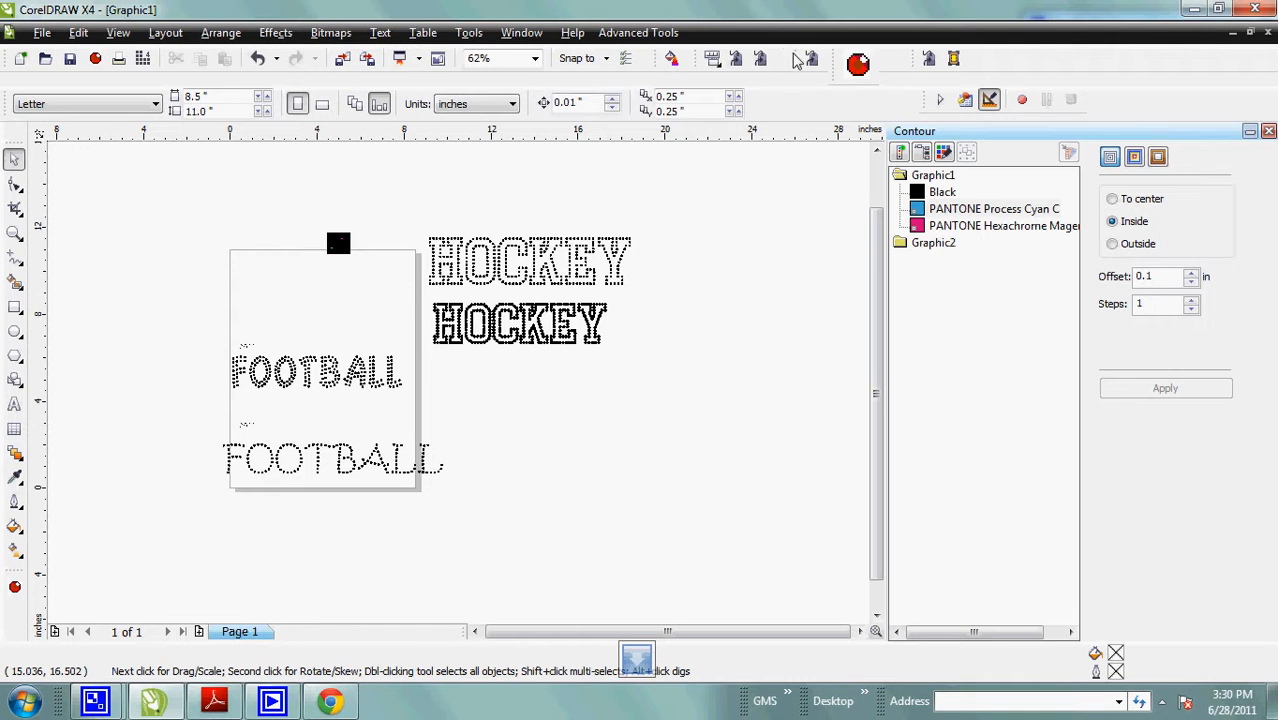
Step: Open the Shaping v3 macro and replace all circles of the lower HOCKEY with the 0.11 in magenta circle from the black square
{"action": "left_click", "coordinate": [672, 60]}
{"action": "left_click_drag", "start_coordinate": [943, 90], "coordinate": [768, 107]}
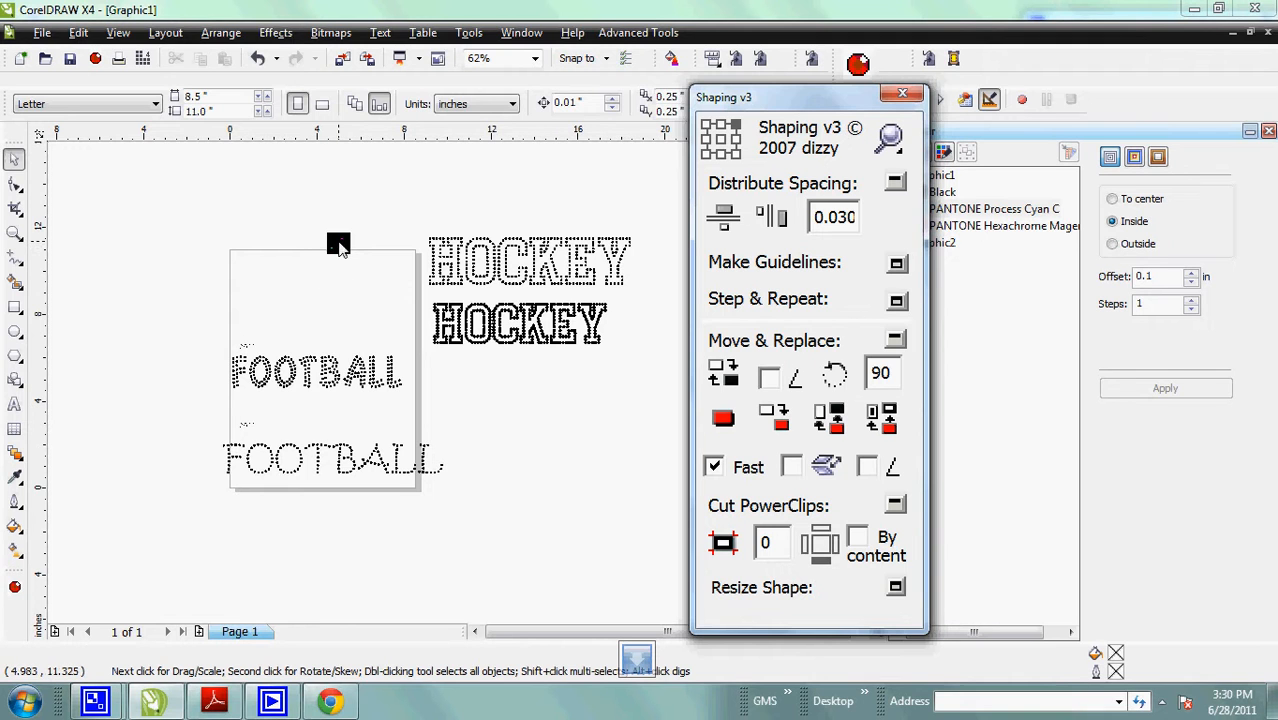
{"action": "left_click", "coordinate": [340, 245]}
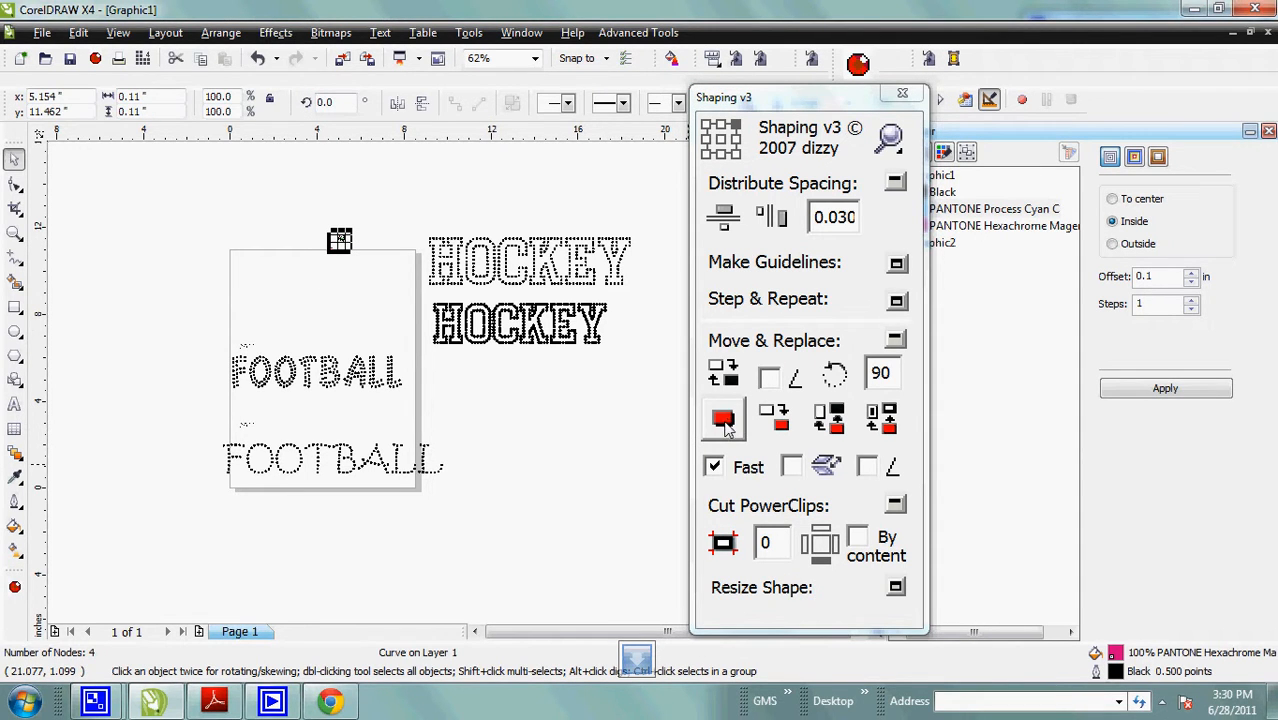
{"action": "left_click", "coordinate": [724, 421]}
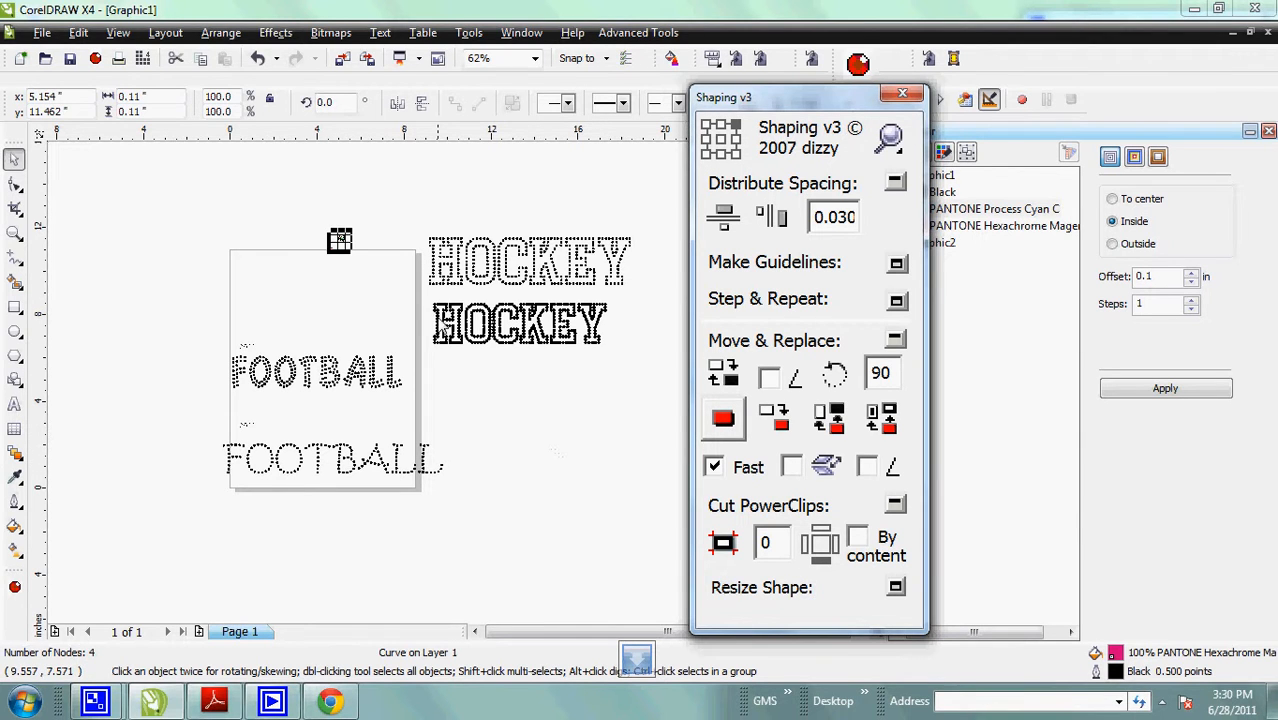
{"action": "left_click_drag", "start_coordinate": [421, 294], "coordinate": [655, 372]}
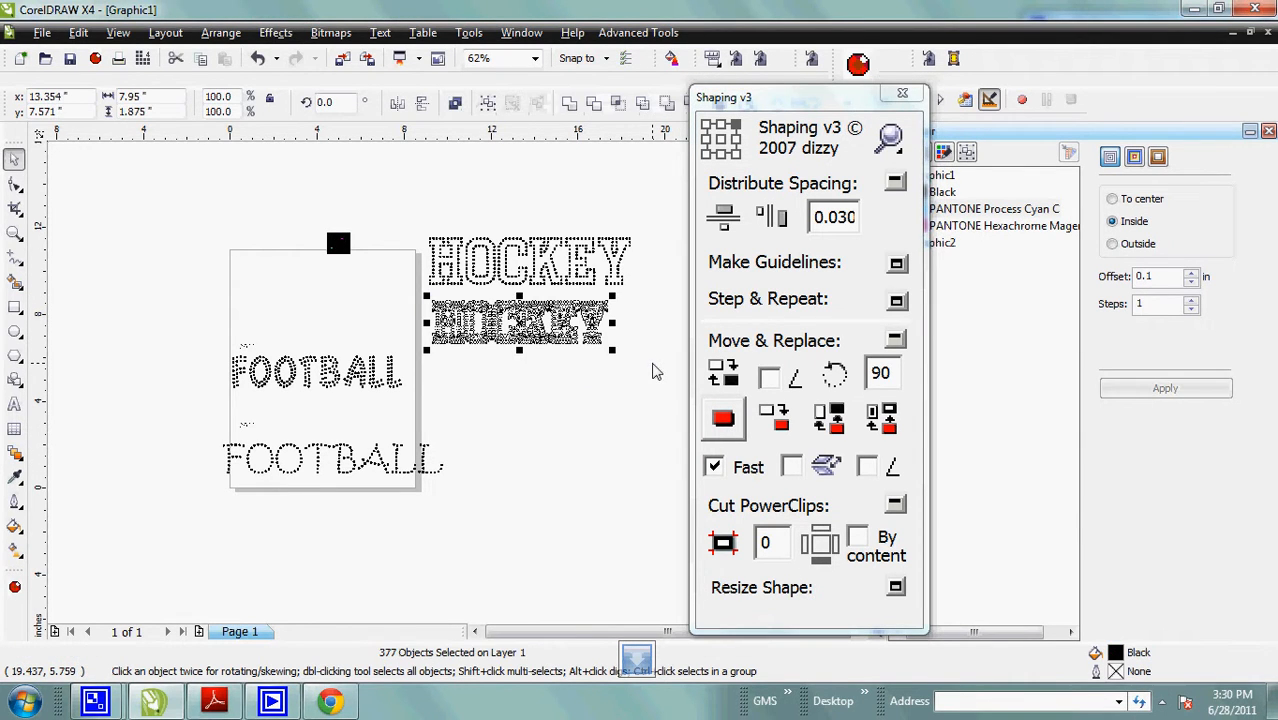
{"action": "left_click", "coordinate": [829, 419]}
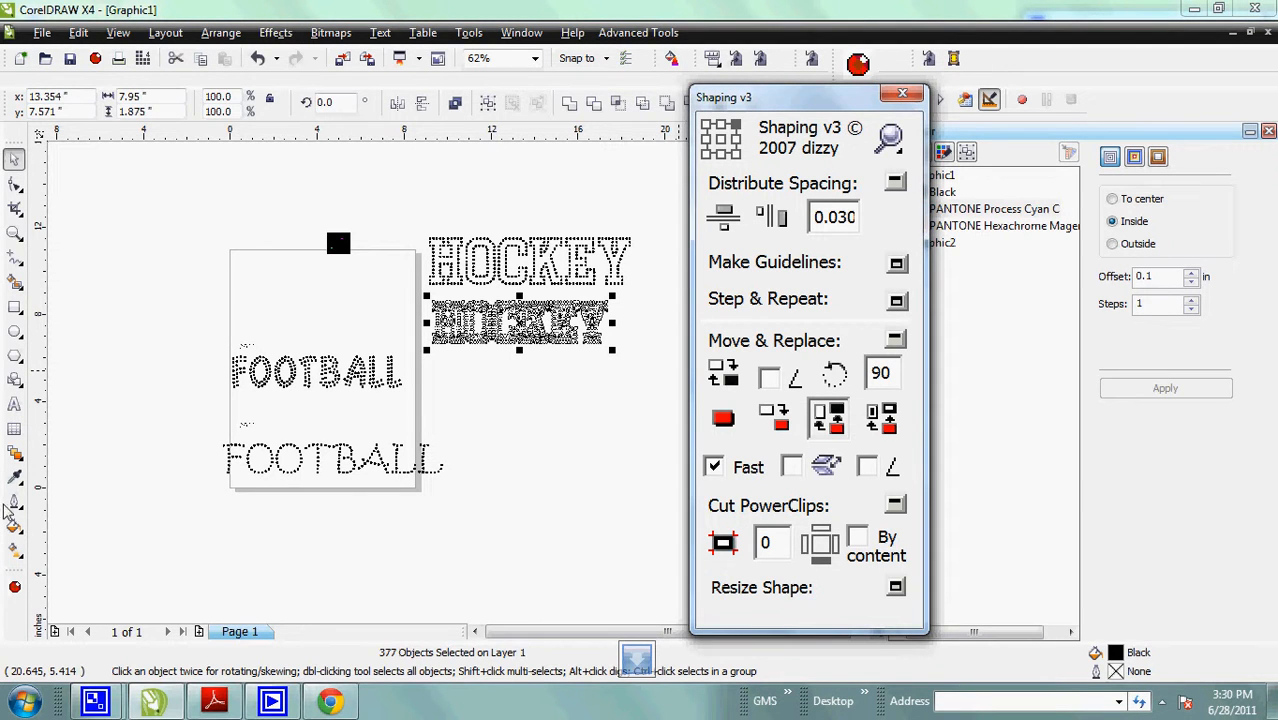
Step: Set the default graphic outline to None and remove the outline from all magenta circles of the lower HOCKEY
{"action": "left_click", "coordinate": [14, 501]}
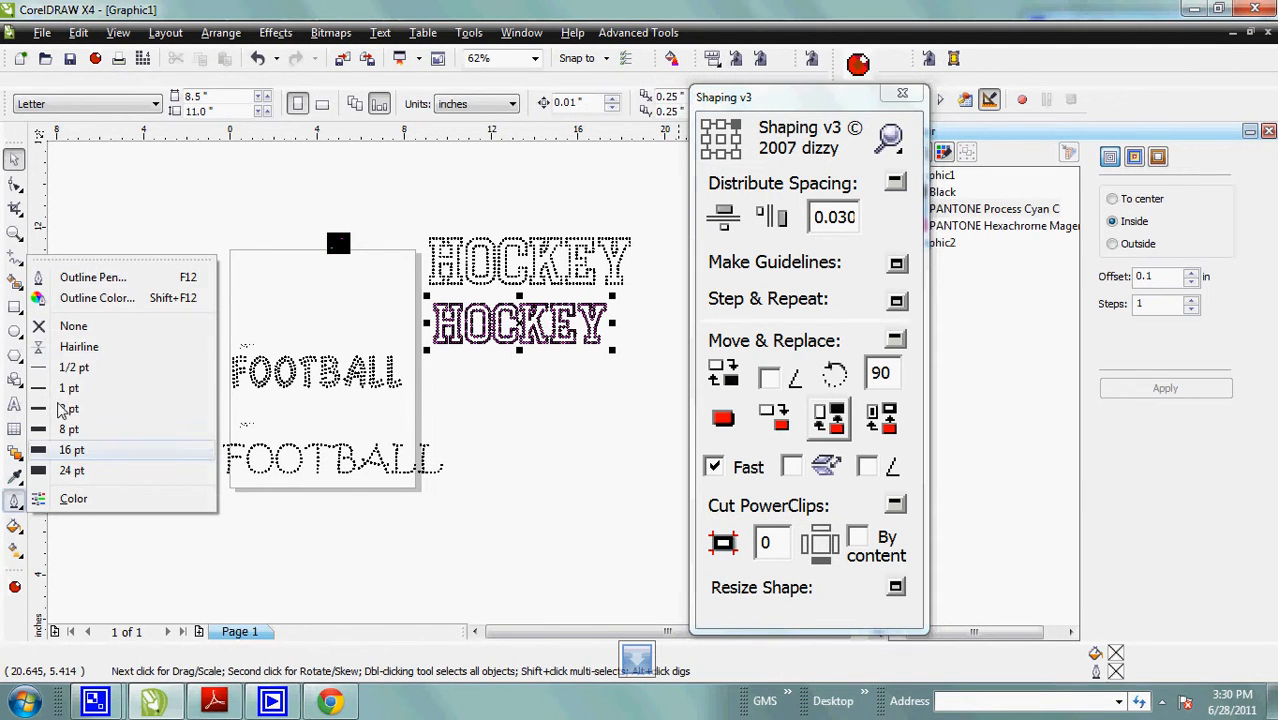
{"action": "left_click", "coordinate": [76, 326]}
{"action": "left_click", "coordinate": [600, 431]}
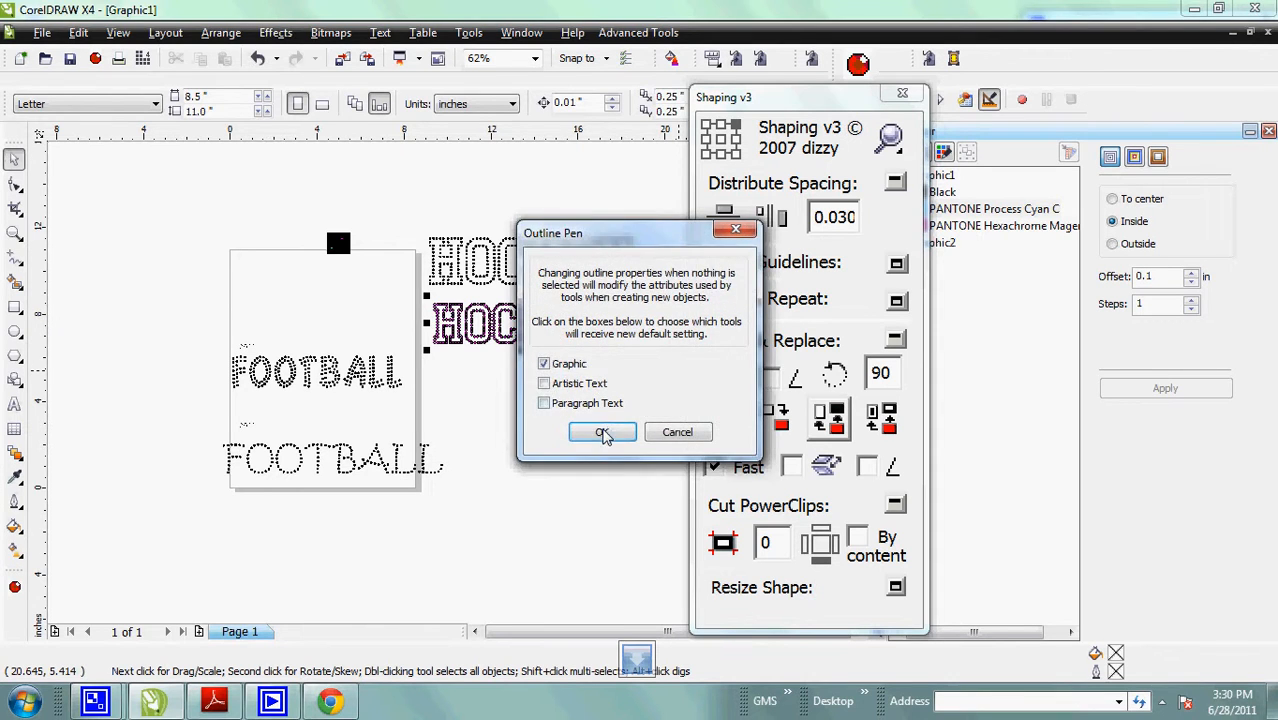
{"action": "left_click_drag", "start_coordinate": [432, 299], "coordinate": [644, 376]}
{"action": "left_click", "coordinate": [15, 503]}
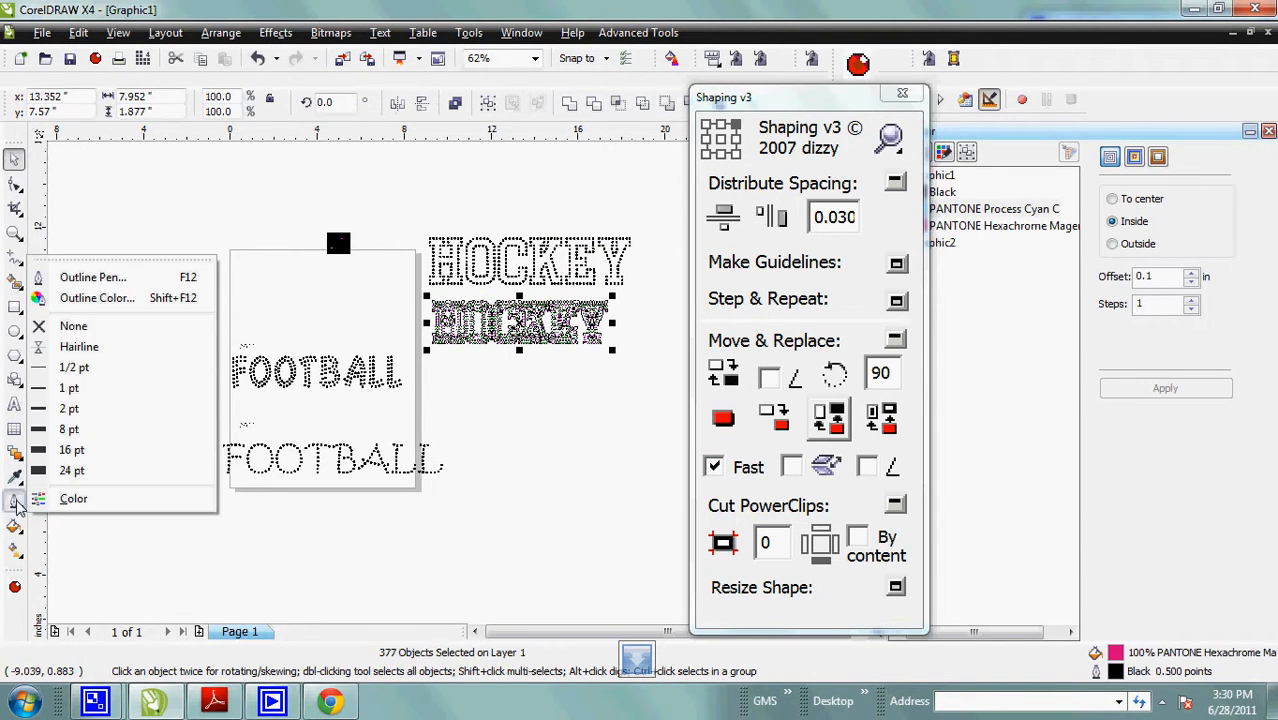
{"action": "left_click", "coordinate": [82, 327]}
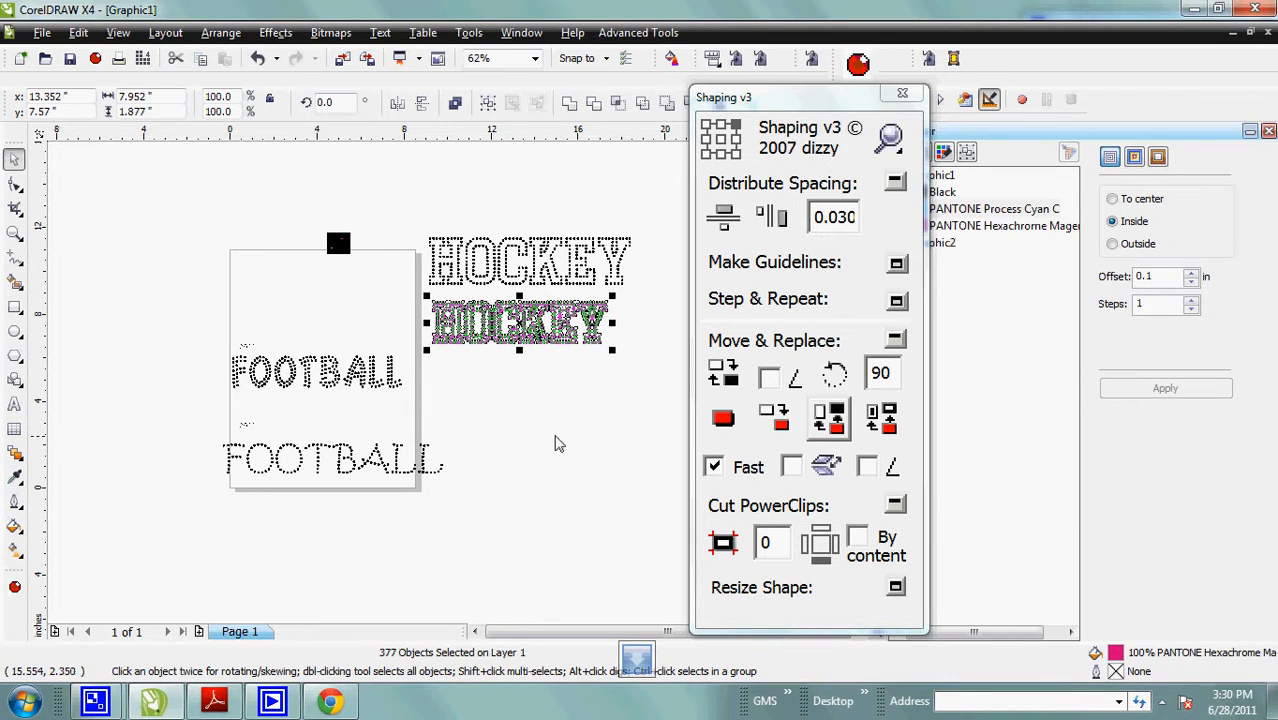
{"action": "left_click", "coordinate": [560, 445]}
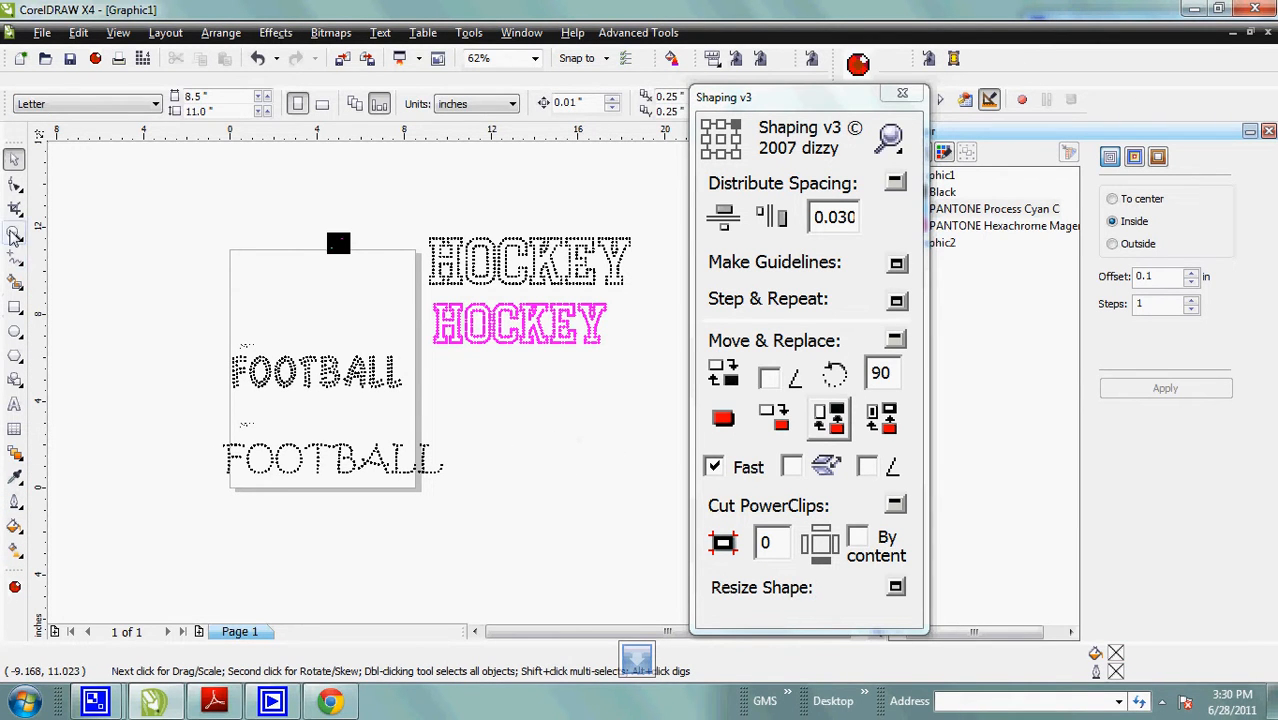
Step: Select the black square with its two circles and review the Shaping operations available for them
{"action": "left_click", "coordinate": [14, 233]}
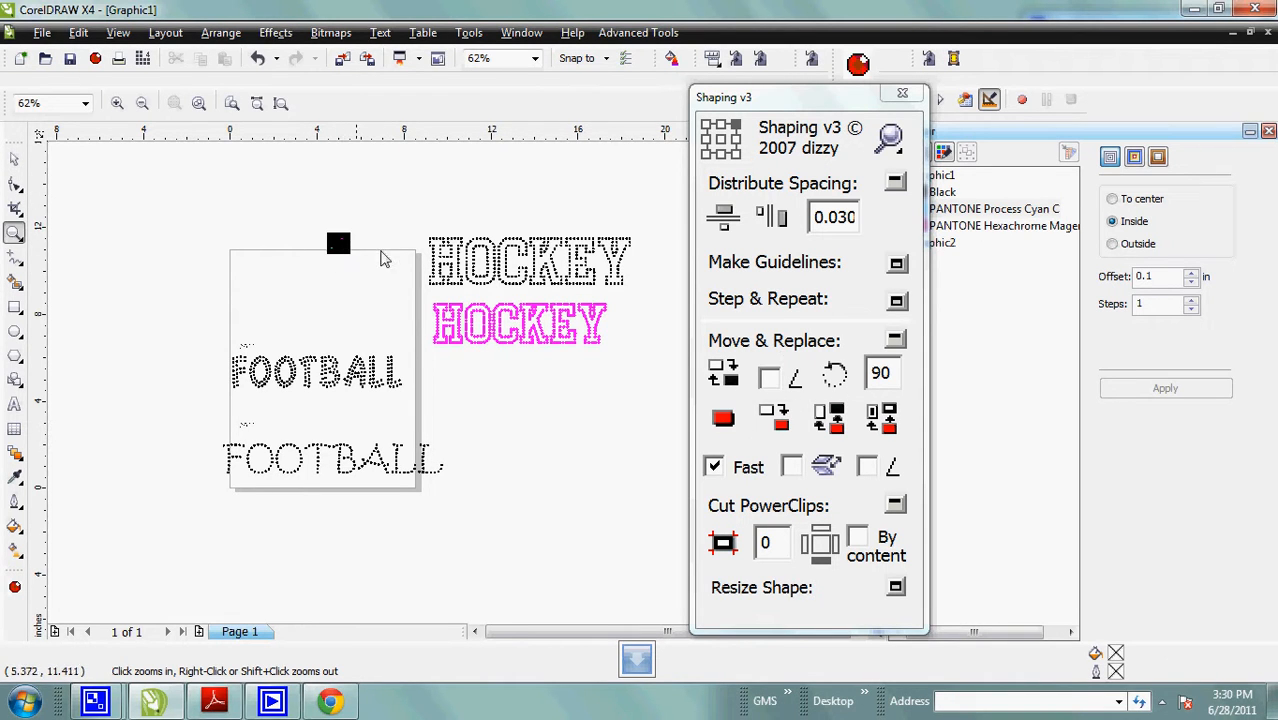
{"action": "key", "text": "space"}
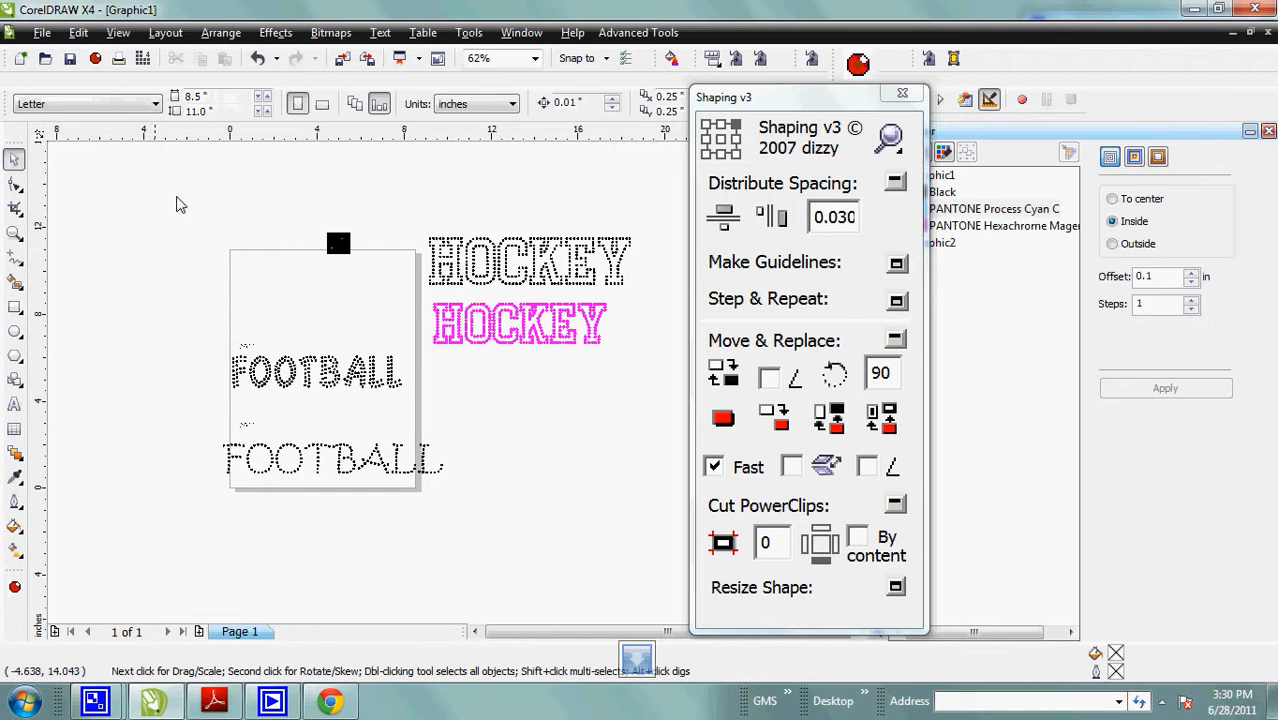
{"action": "left_click_drag", "start_coordinate": [176, 204], "coordinate": [374, 274]}
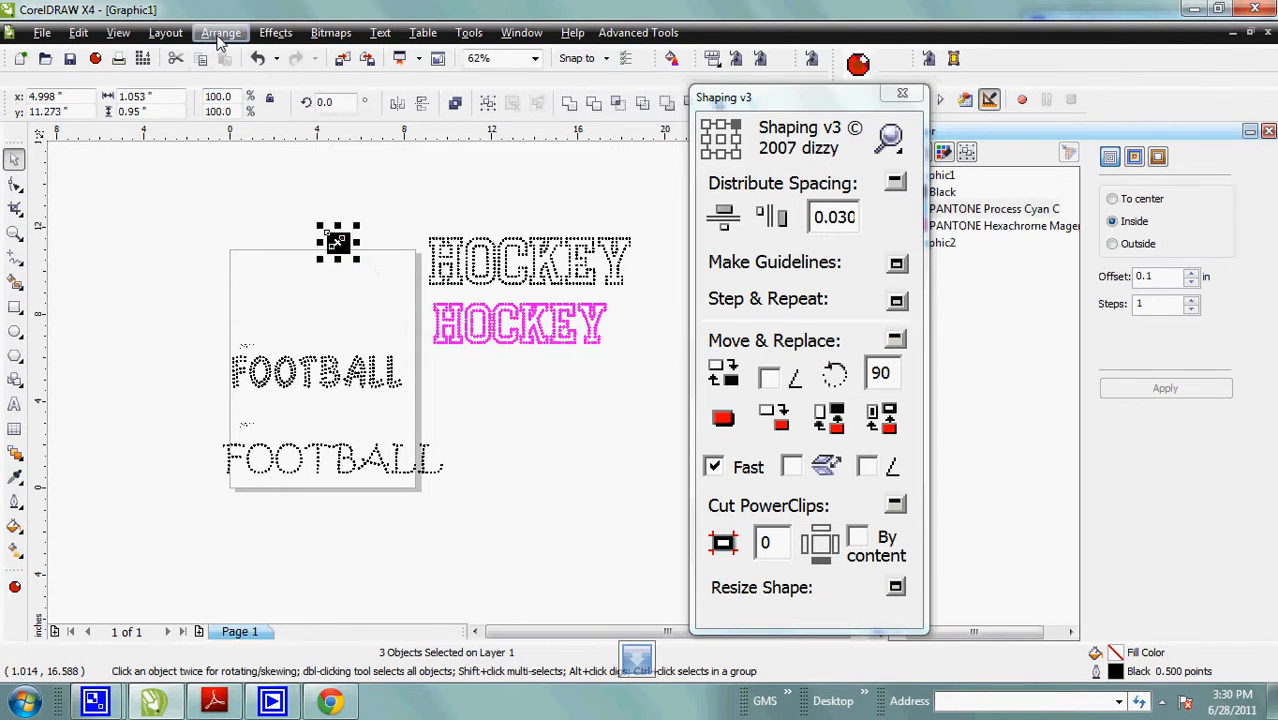
{"action": "left_click", "coordinate": [221, 33]}
{"action": "mouse_move", "coordinate": [272, 340]}
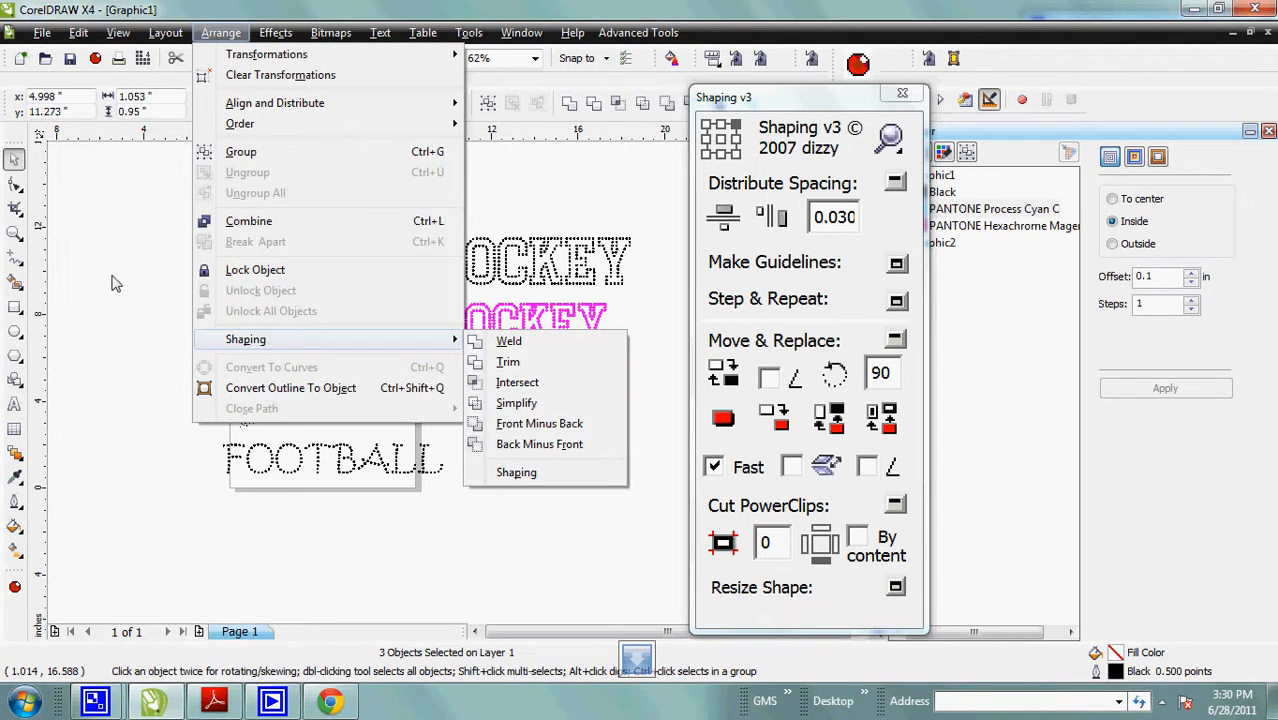
{"action": "key", "text": "Escape"}
{"action": "key", "text": "Escape"}
{"action": "left_click", "coordinate": [388, 205]}
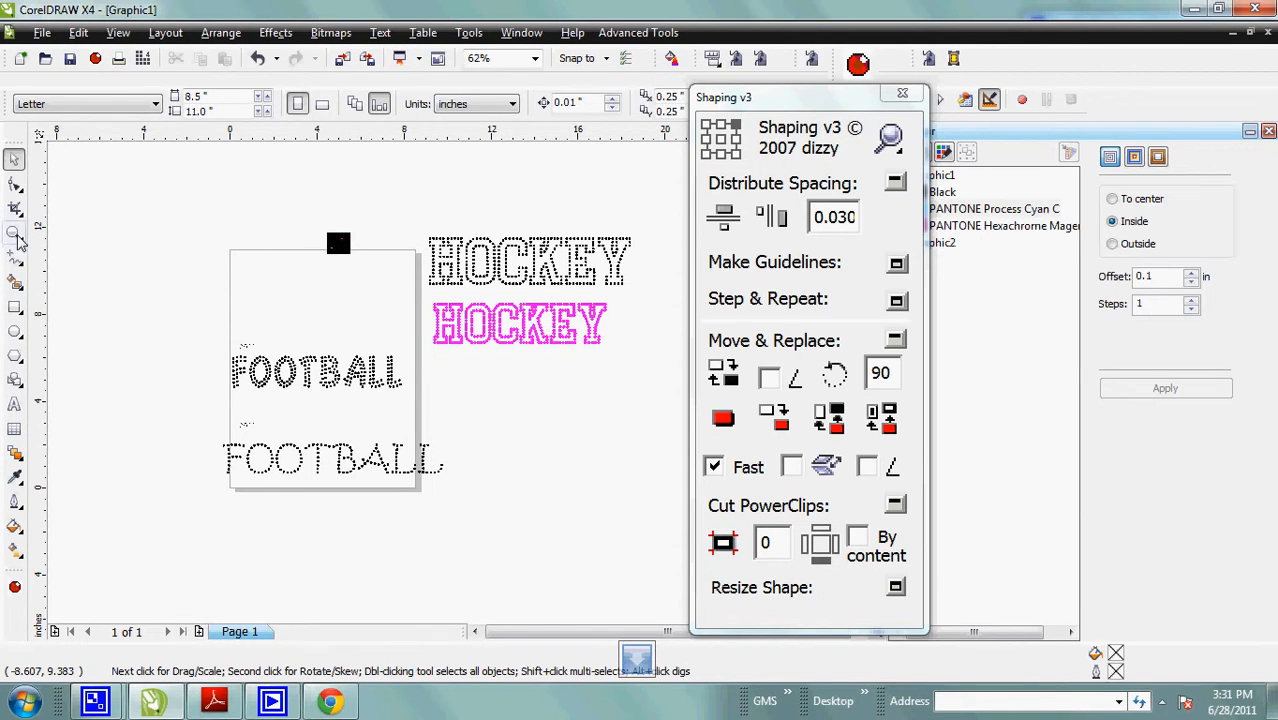
Step: Close the Shaping macro and switch the document display to Wireframe to inspect the circles of the lower HOCKEY
{"action": "key", "text": "z"}
{"action": "left_click_drag", "start_coordinate": [428, 296], "coordinate": [511, 368]}
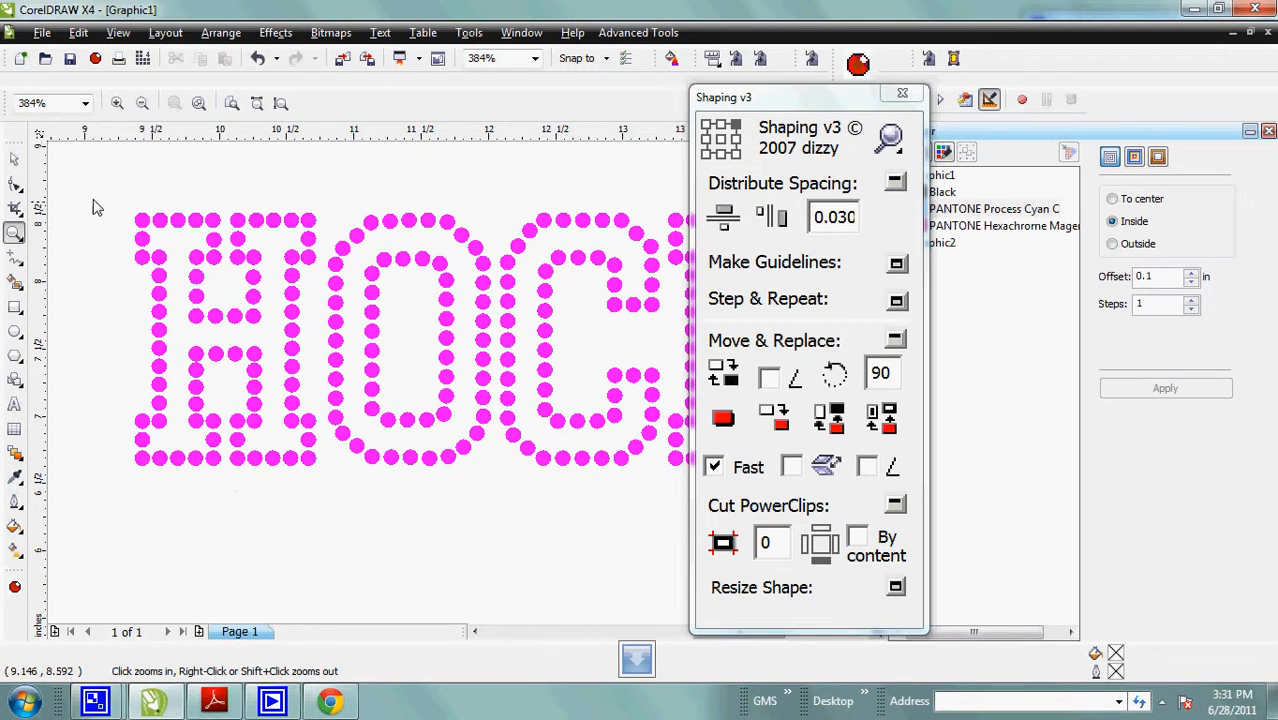
{"action": "left_click_drag", "start_coordinate": [94, 202], "coordinate": [458, 464]}
{"action": "left_click", "coordinate": [902, 95]}
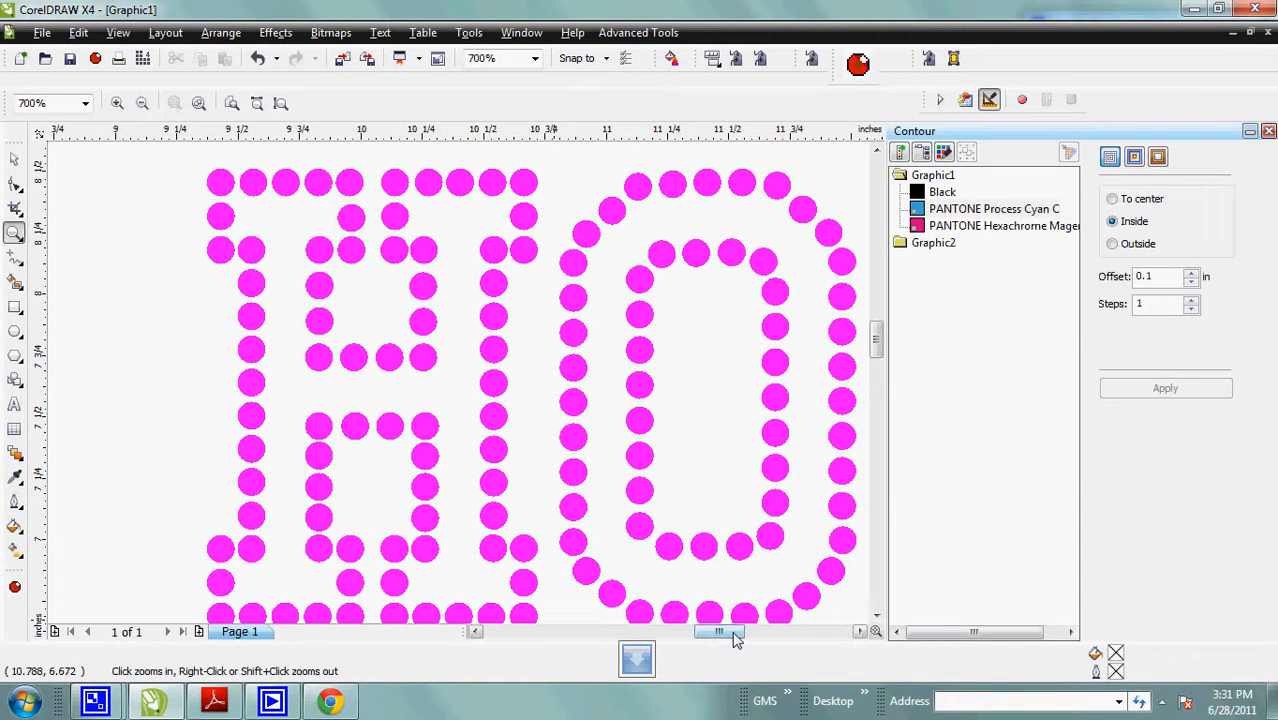
{"action": "mouse_move", "coordinate": [720, 636]}
{"action": "left_mouse_down"}
{"action": "mouse_move", "coordinate": [815, 637]}
{"action": "mouse_move", "coordinate": [734, 650]}
{"action": "left_mouse_up"}
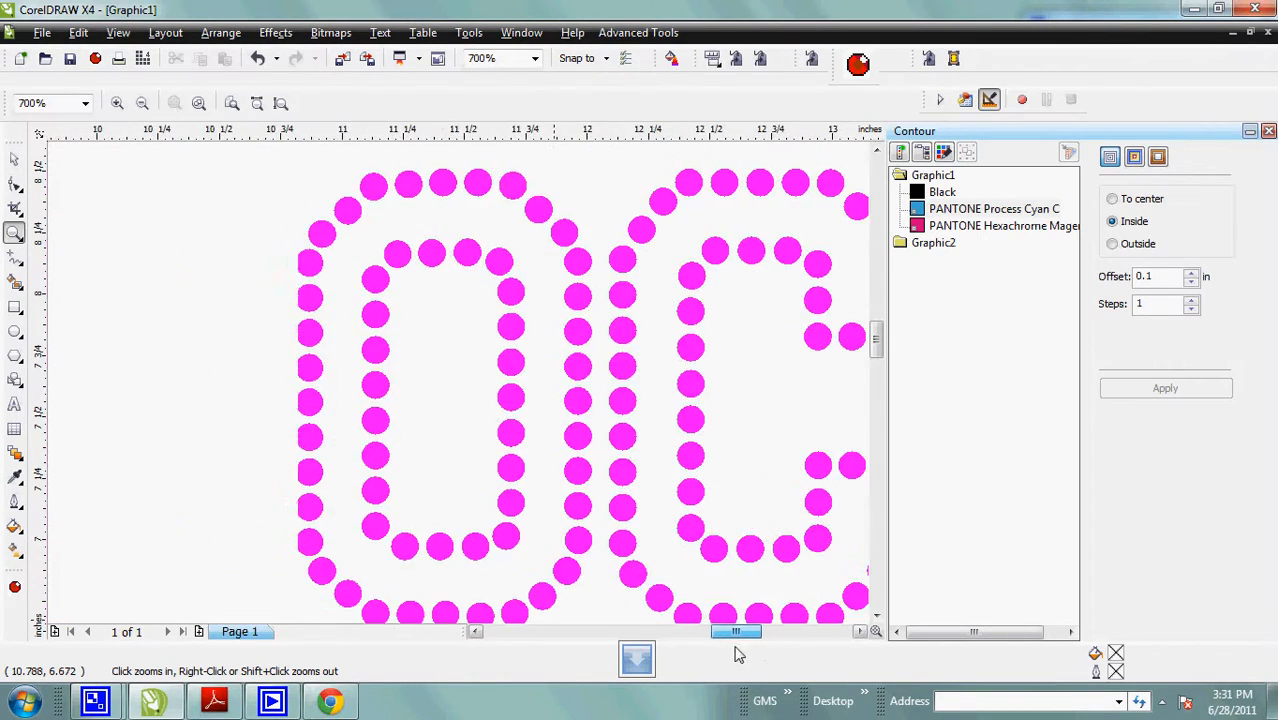
{"action": "left_click", "coordinate": [118, 32]}
{"action": "left_click", "coordinate": [152, 76]}
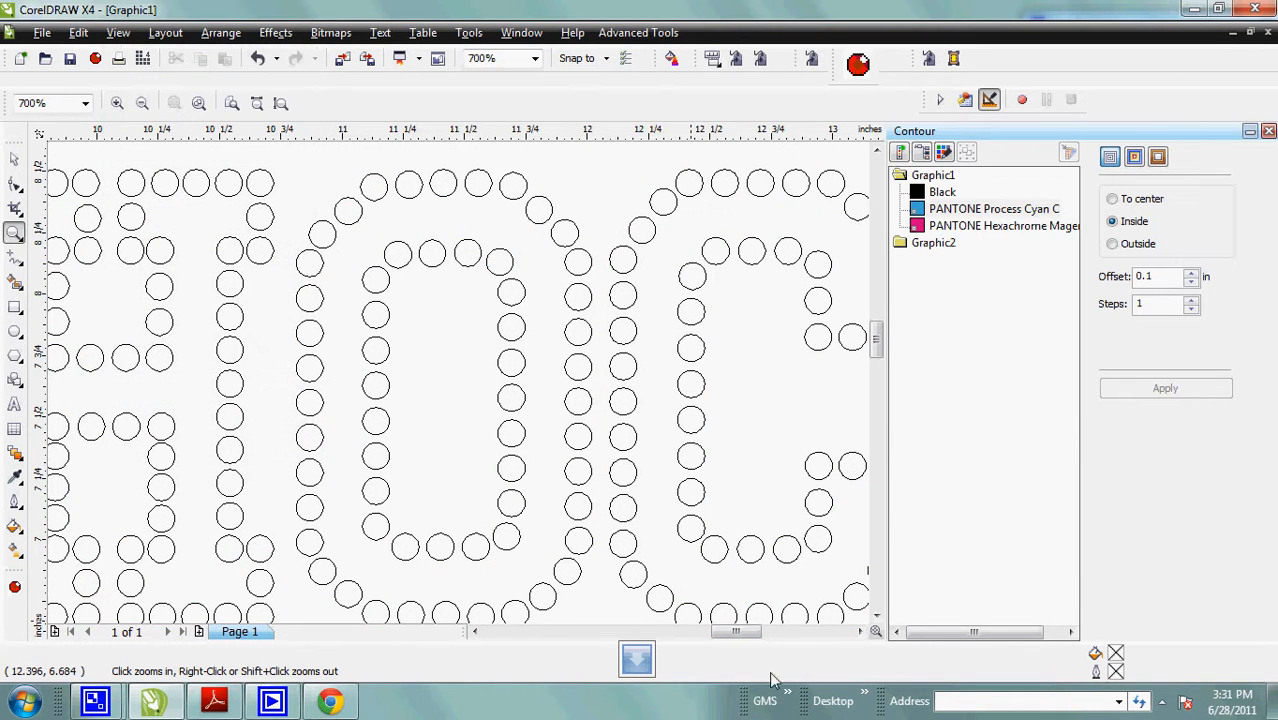
Step: Check the size of a single circle at the upper corner of the H in the lower HOCKEY
{"action": "left_click", "coordinate": [14, 158]}
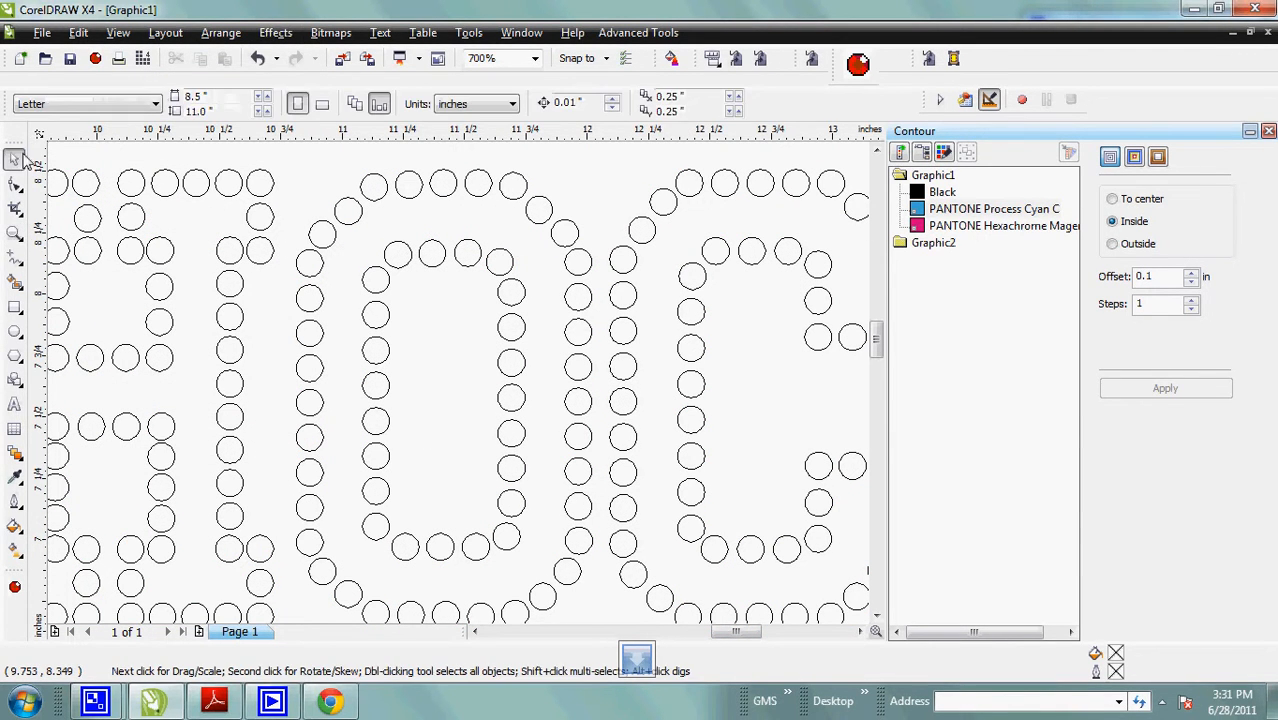
{"action": "left_click", "coordinate": [266, 174]}
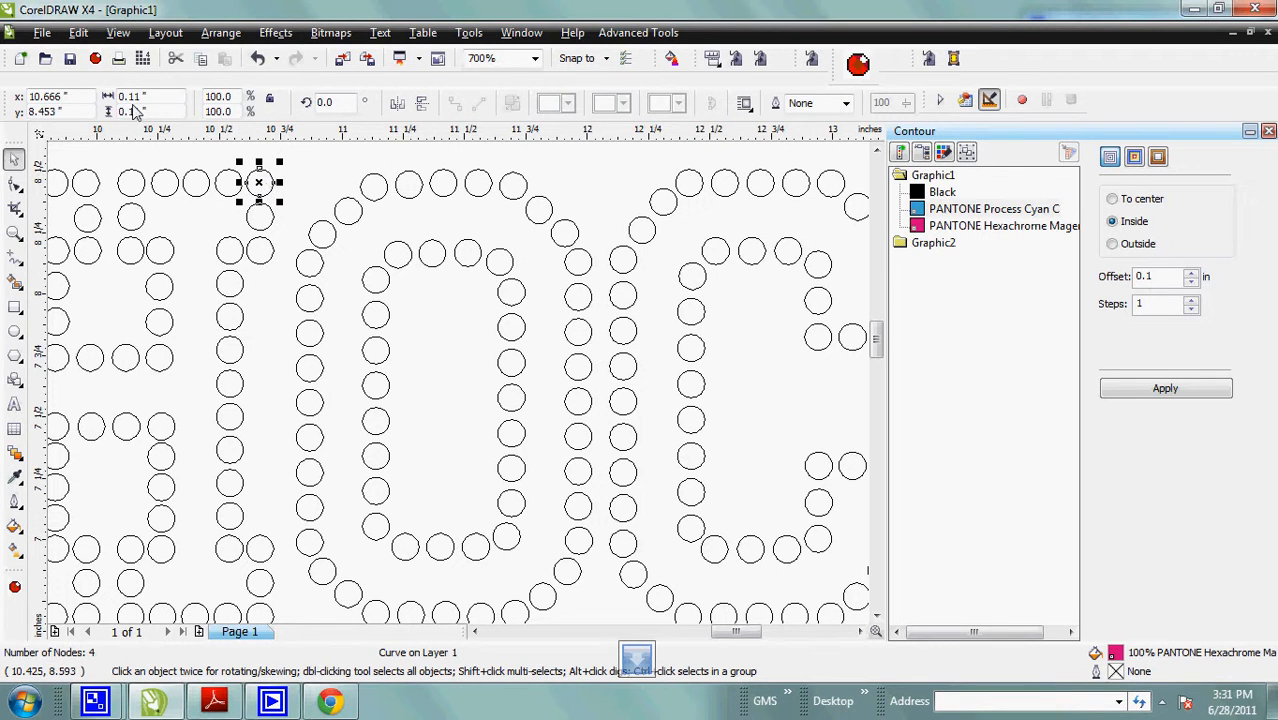
{"action": "left_click", "coordinate": [12, 233]}
{"action": "scroll", "coordinate": [340, 300], "scroll_direction": "down", "scroll_amount": 5}
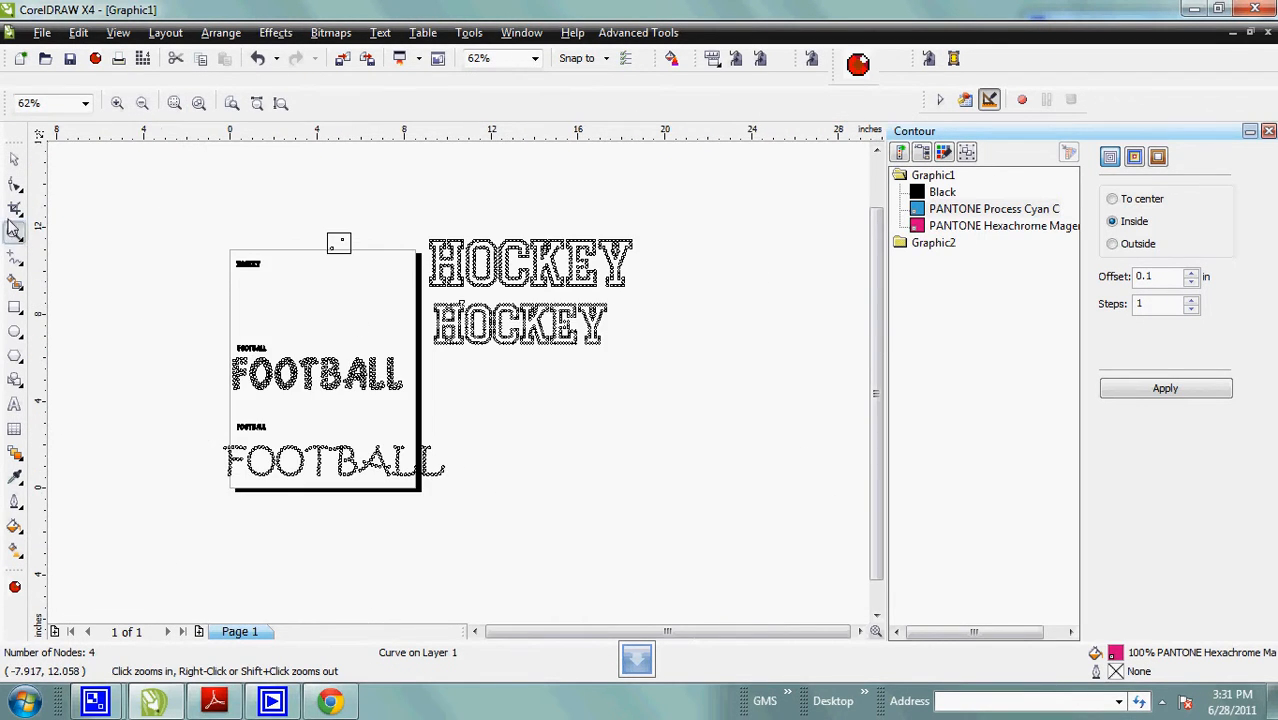
{"action": "left_click", "coordinate": [14, 159]}
{"action": "left_click", "coordinate": [100, 220]}
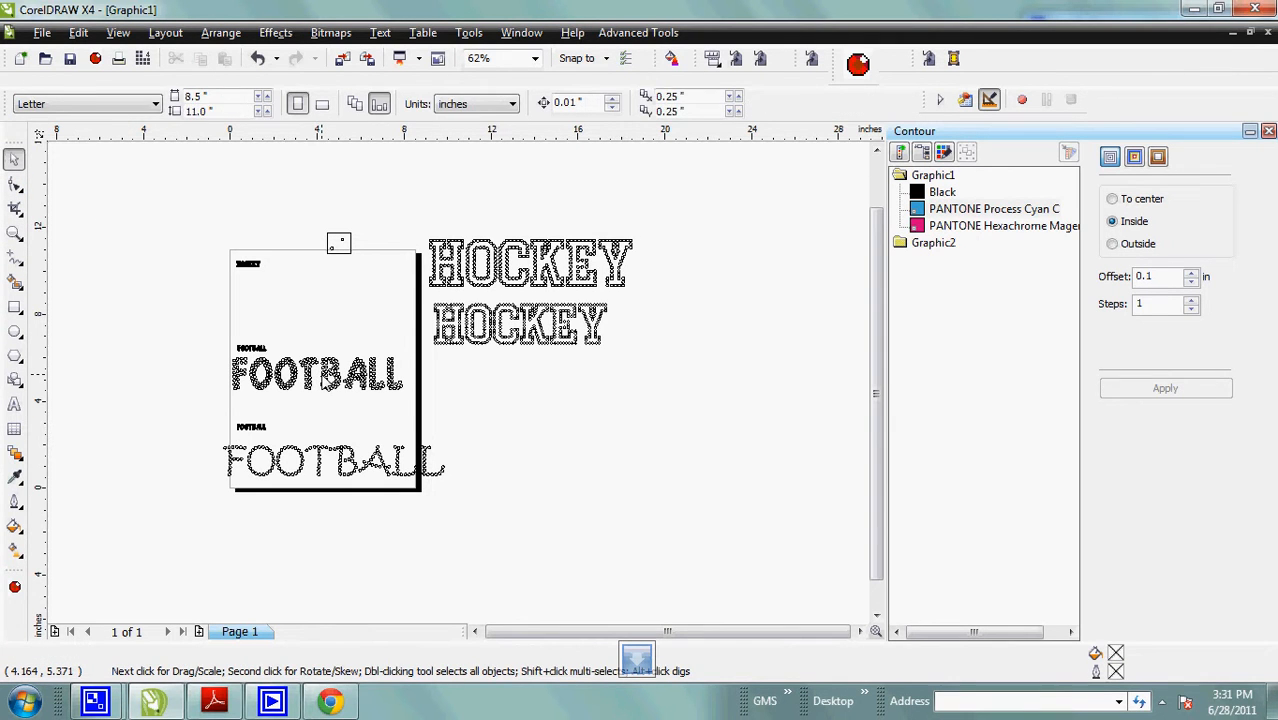
Step: Duplicate the upper large FOOTBALL text and place the copy beside the page, directly beneath the lower HOCKEY
{"action": "left_click", "coordinate": [328, 378]}
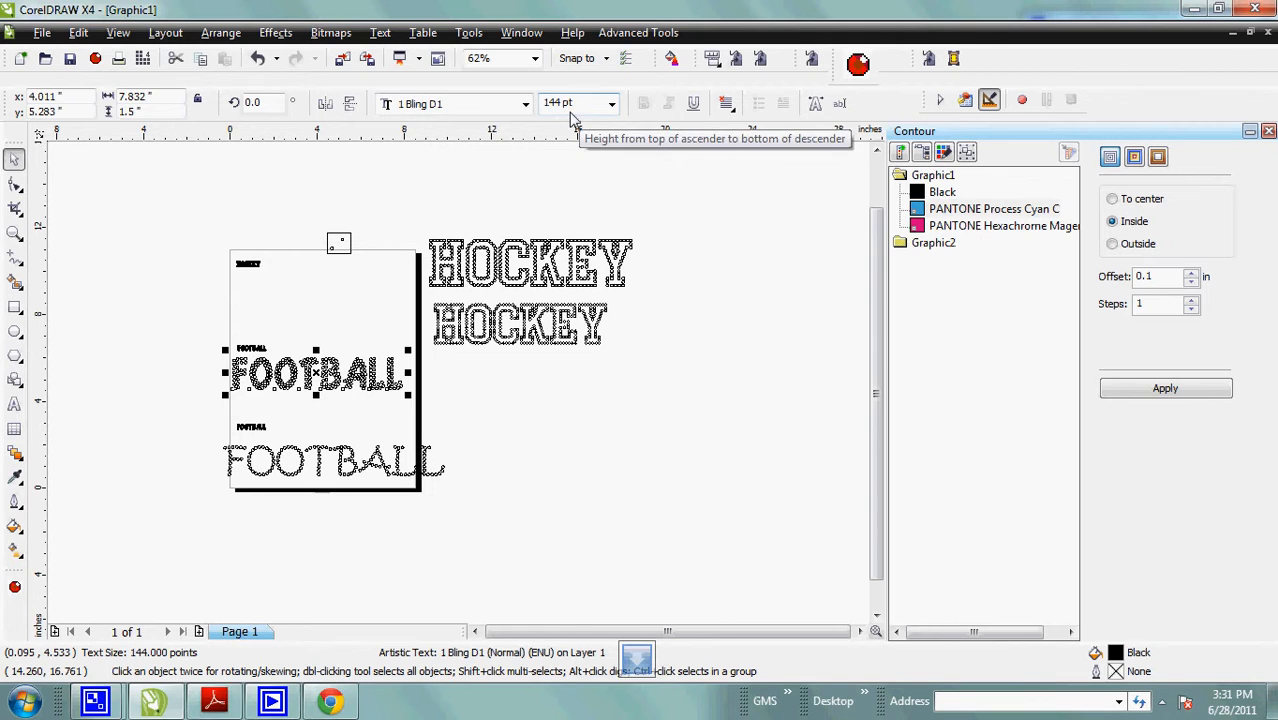
{"action": "left_click", "coordinate": [78, 33]}
{"action": "left_click", "coordinate": [124, 251]}
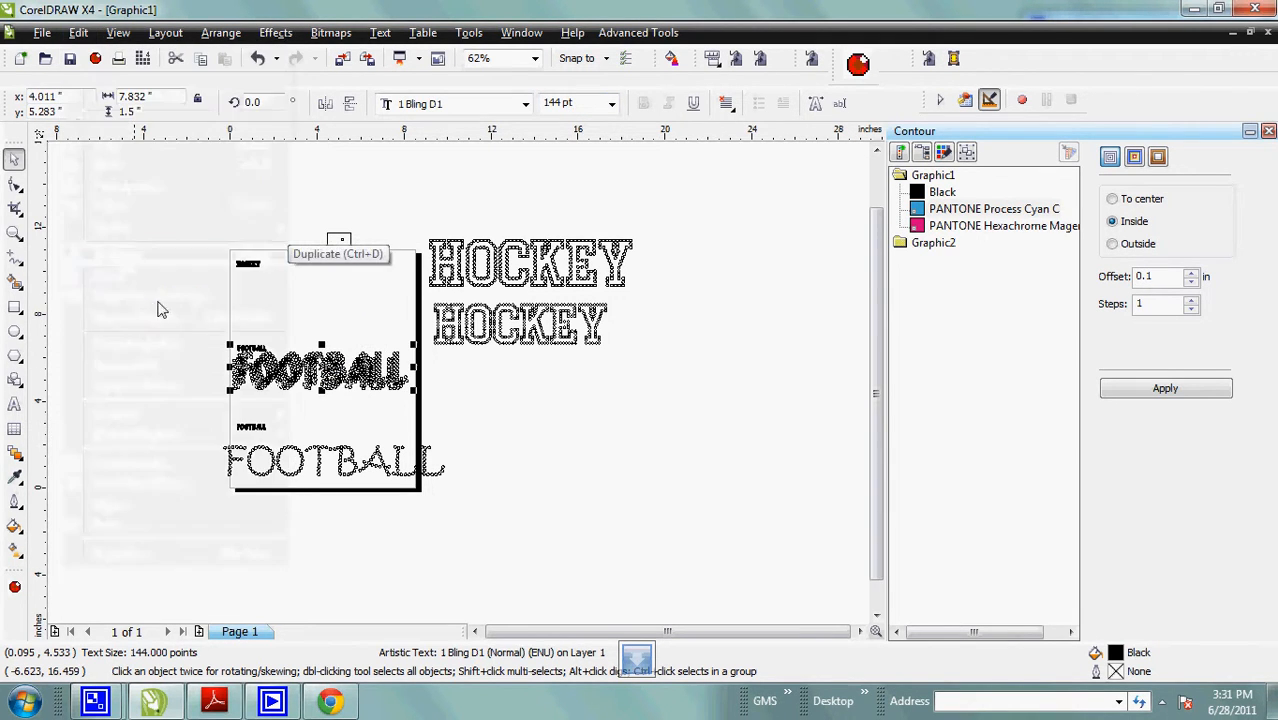
{"action": "left_click_drag", "start_coordinate": [322, 370], "coordinate": [528, 374]}
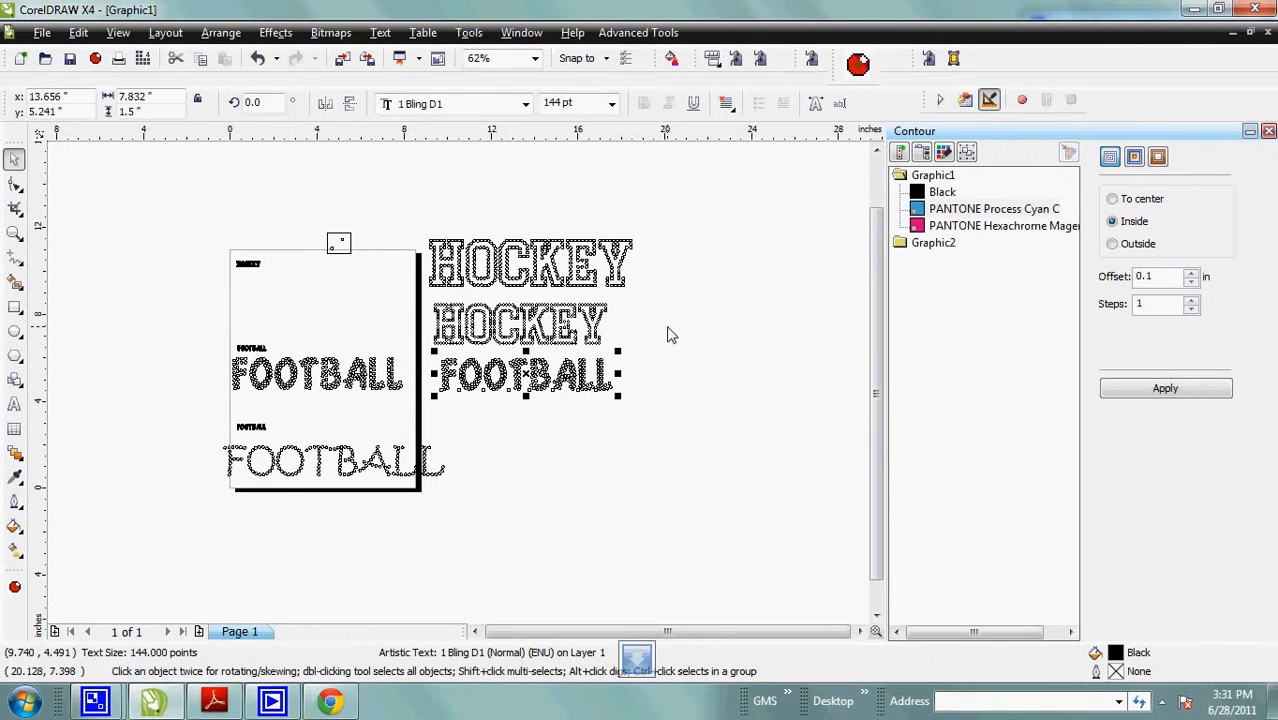
Step: Set the font size of the copied FOOTBALL text to 115 pt
{"action": "left_click", "coordinate": [586, 107]}
{"action": "left_click_drag", "start_coordinate": [586, 107], "coordinate": [525, 140]}
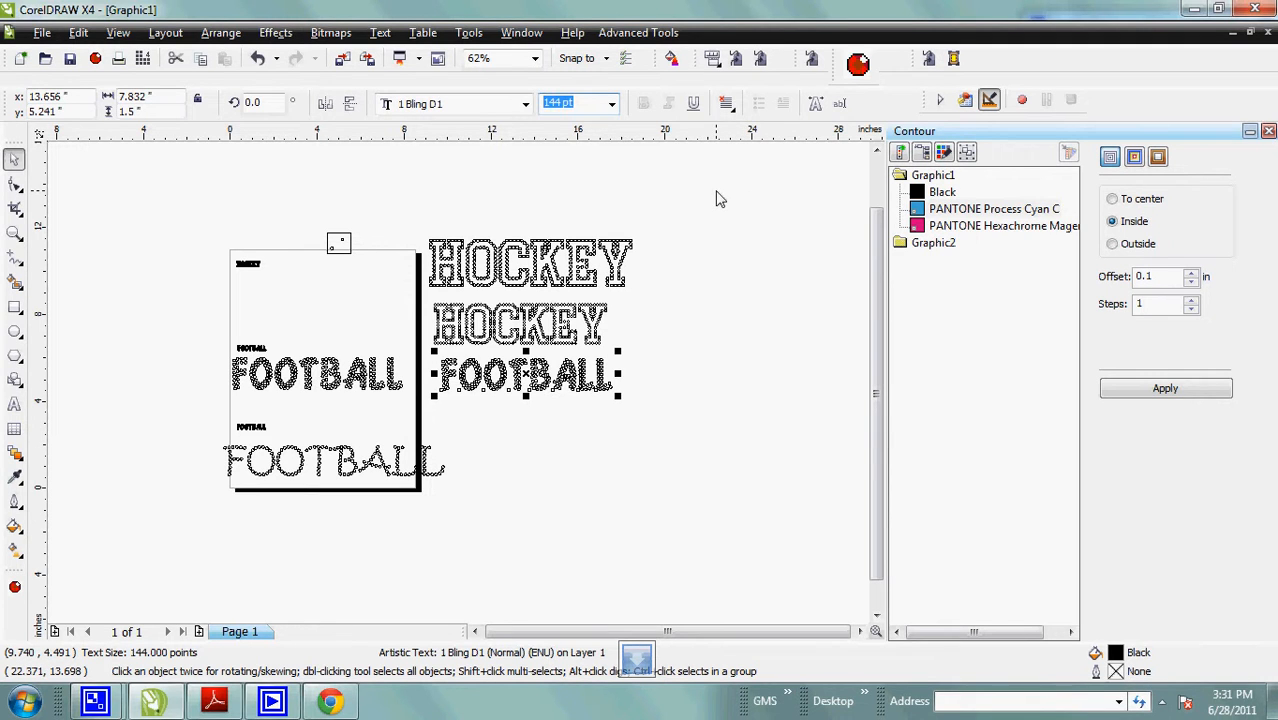
{"action": "type", "text": "115"}
{"action": "key", "text": "Return"}
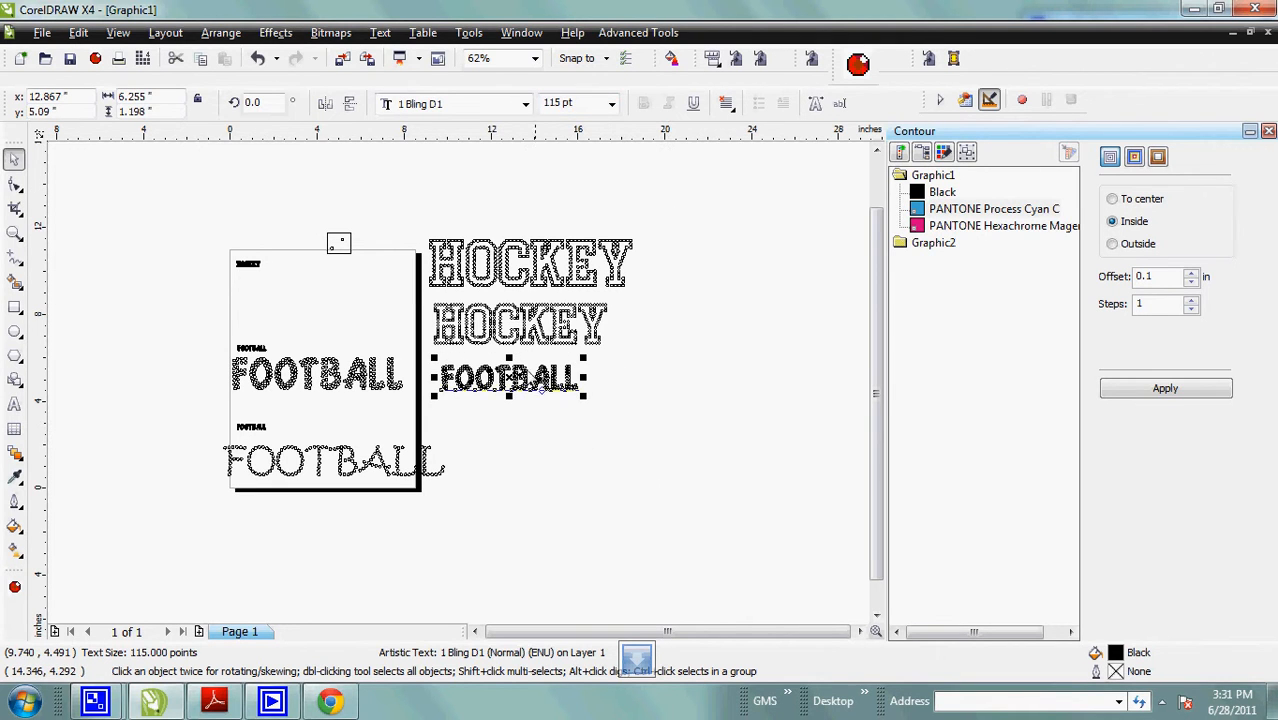
Step: Convert the copied FOOTBALL text to curves and ungroup it
{"action": "left_click", "coordinate": [220, 32]}
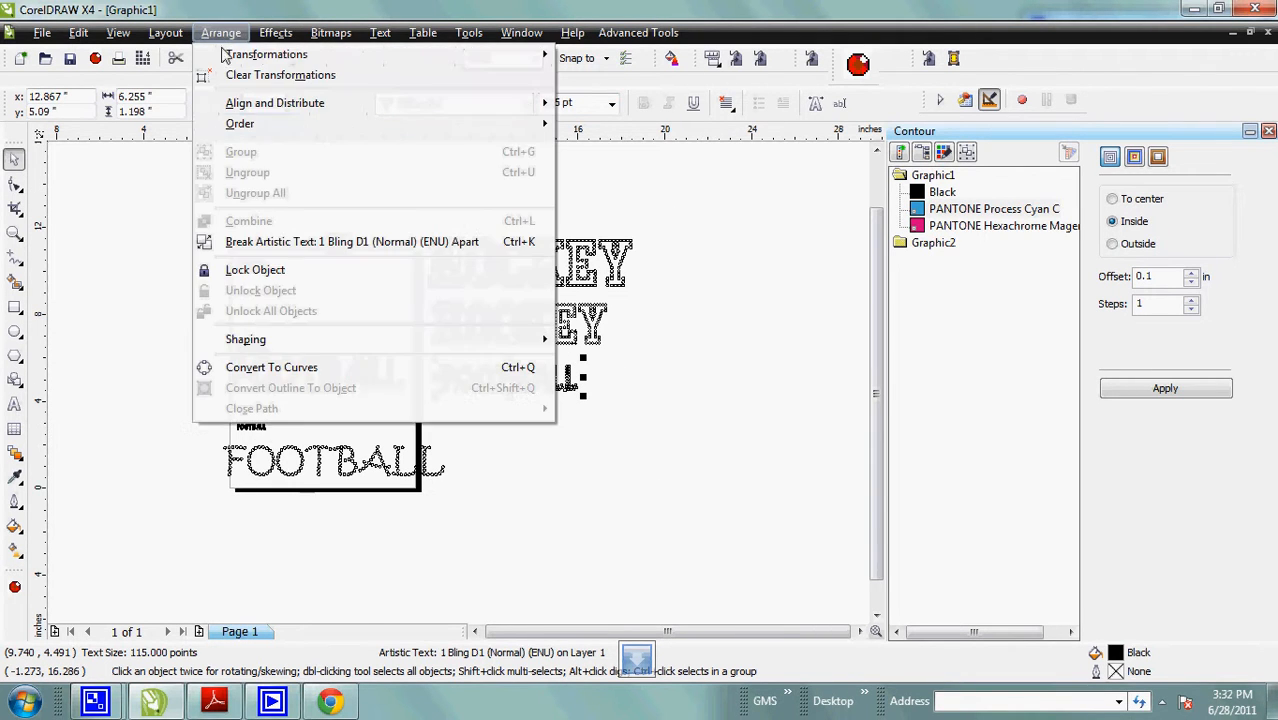
{"action": "left_click", "coordinate": [265, 367]}
{"action": "left_click", "coordinate": [220, 32]}
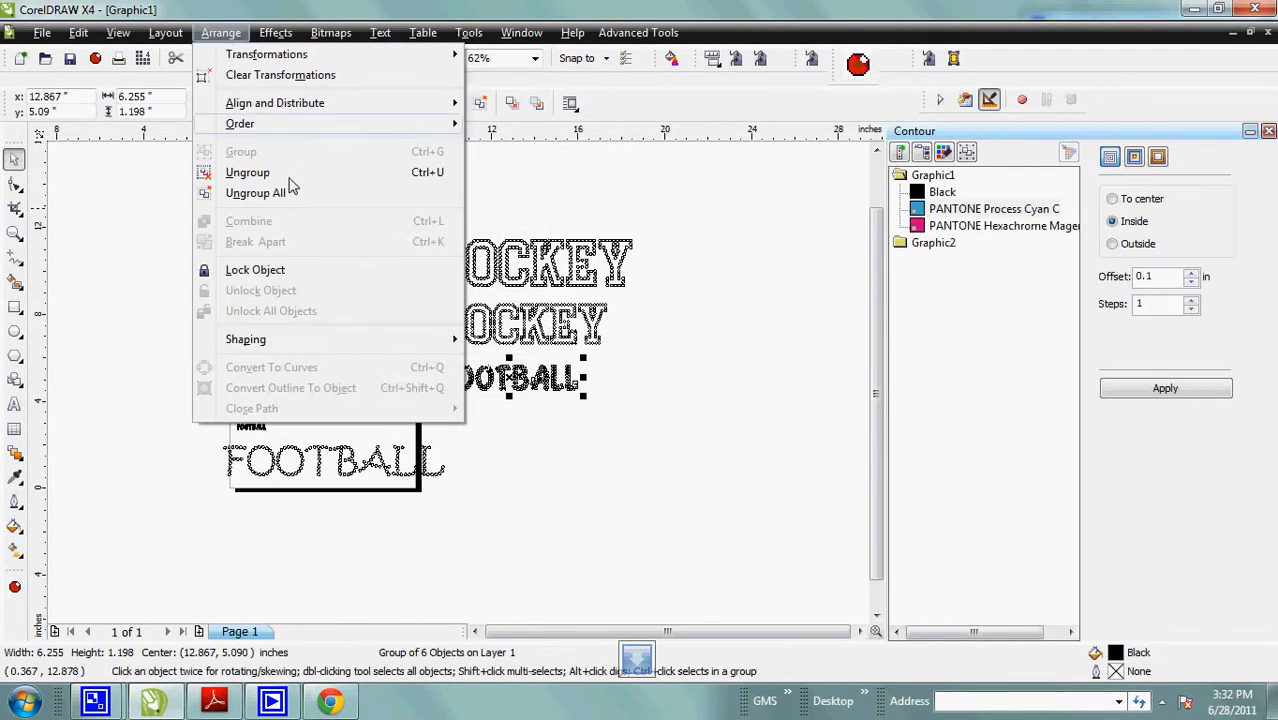
{"action": "left_click", "coordinate": [282, 172]}
Step: Combine the copied FOOTBALL curves into one curve and break it apart into individual circles
{"action": "left_click", "coordinate": [222, 33]}
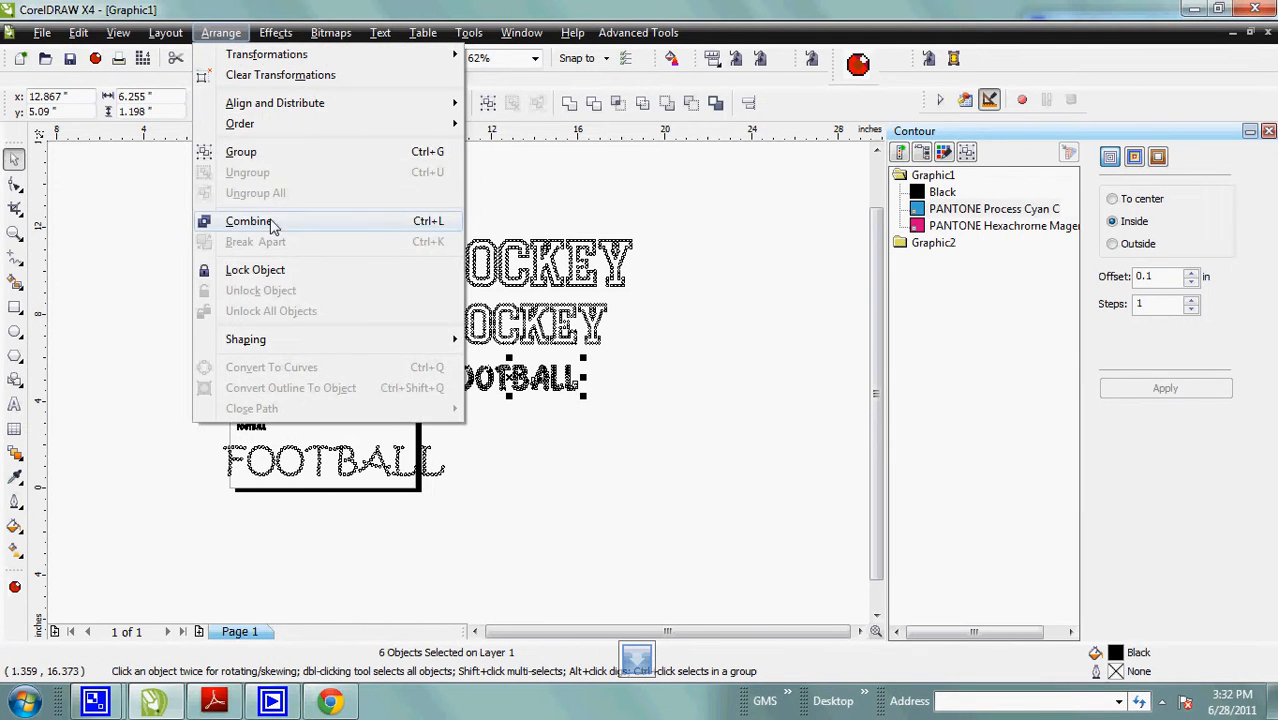
{"action": "left_click", "coordinate": [251, 220]}
{"action": "left_click", "coordinate": [222, 33]}
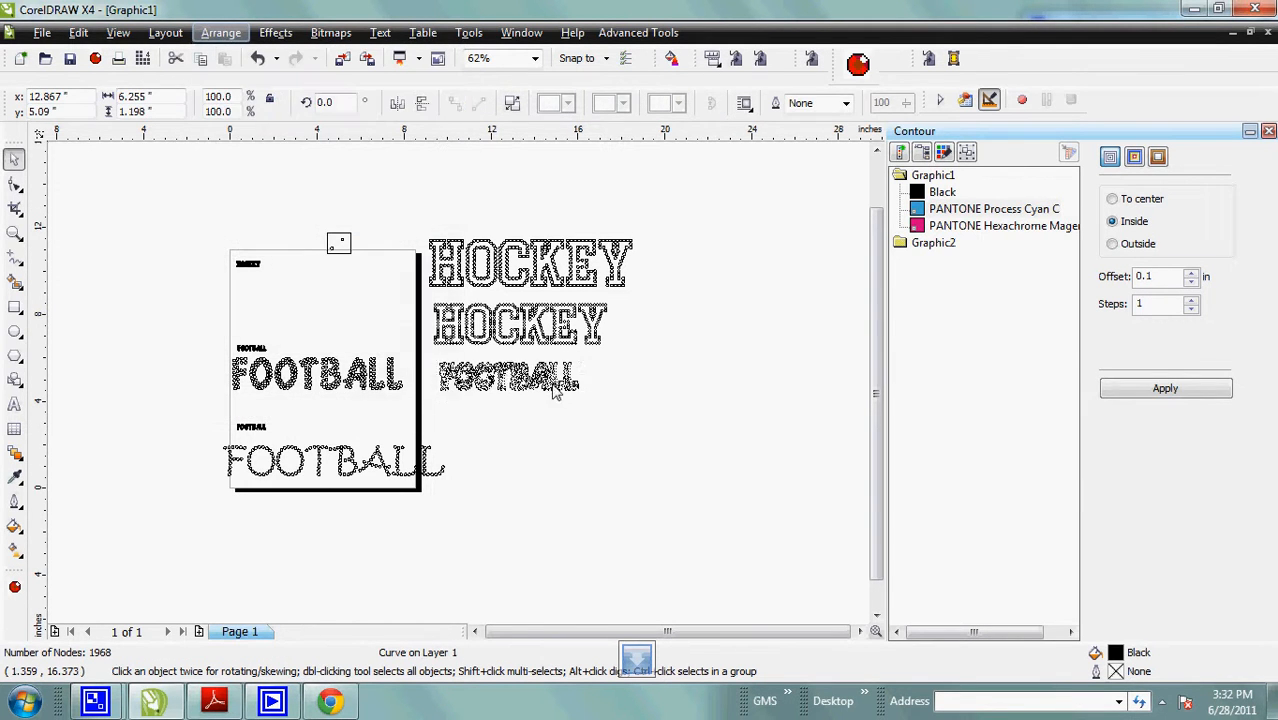
{"action": "left_click", "coordinate": [270, 241]}
{"action": "left_click", "coordinate": [505, 345]}
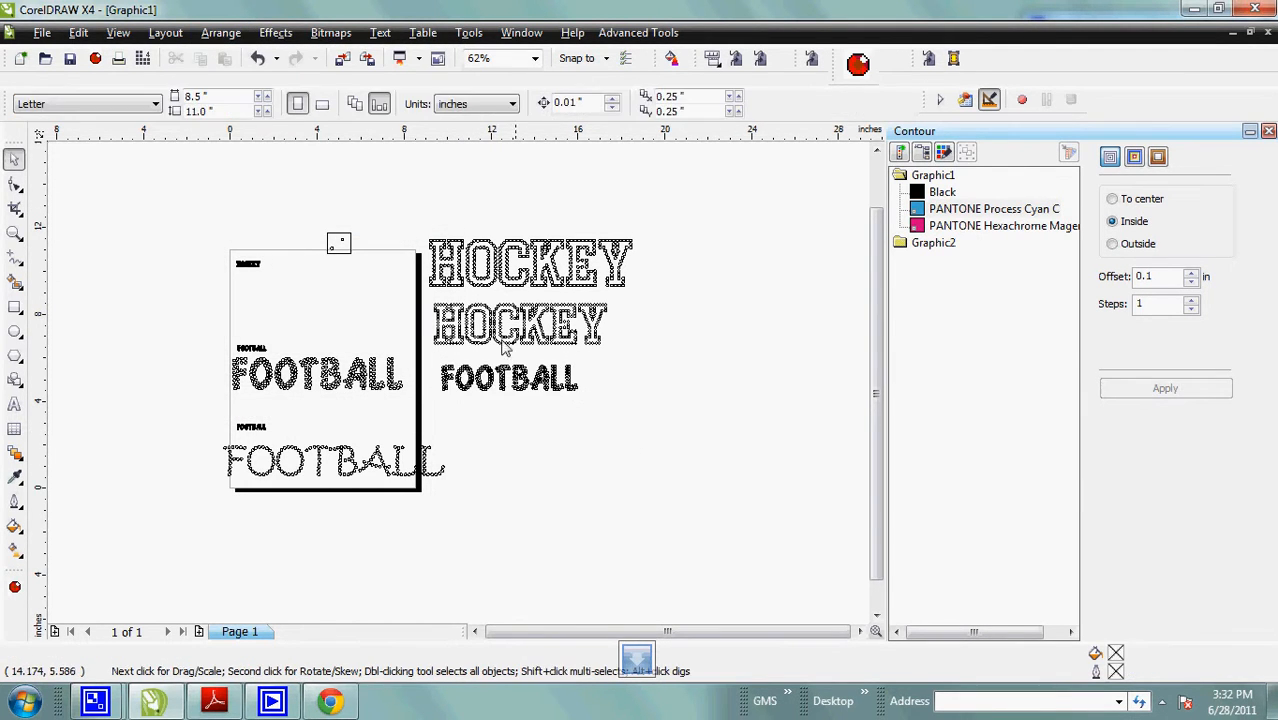
Step: Replace all circles of the copied FOOTBALL with the 0.11 in magenta circle from the small square using the Shaping v3 macro
{"action": "left_click", "coordinate": [340, 241]}
{"action": "left_click", "coordinate": [670, 58]}
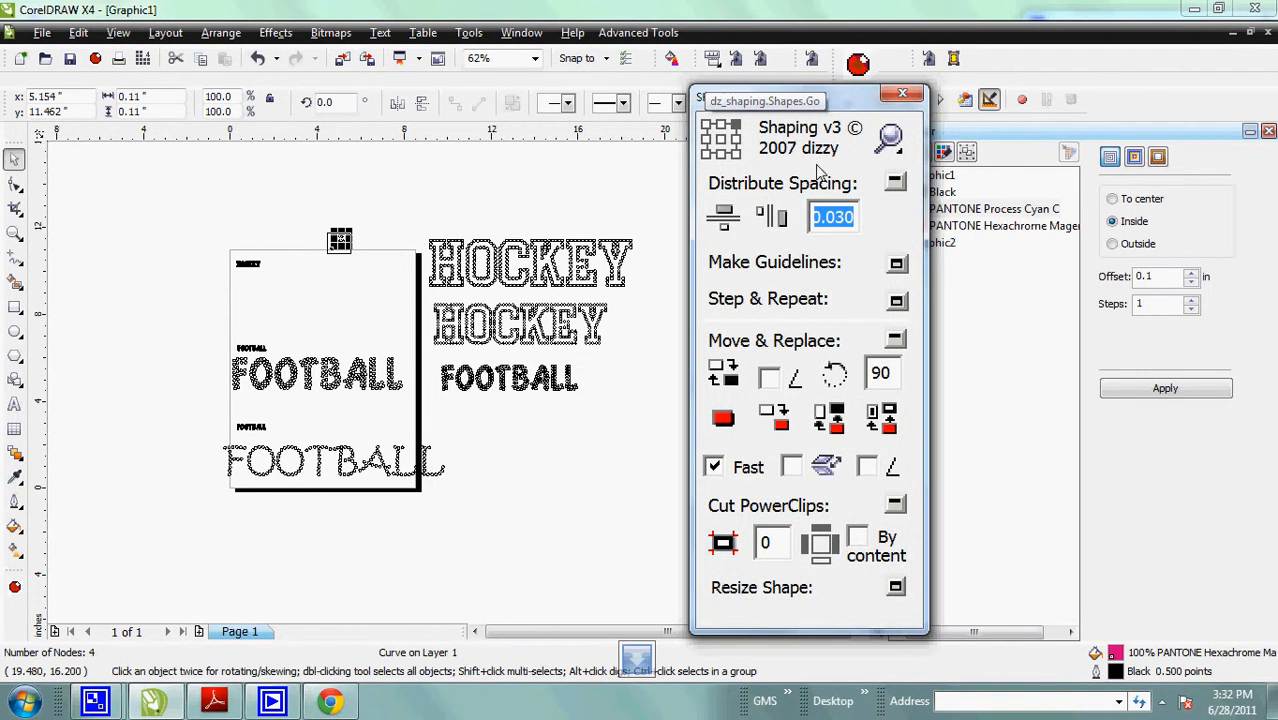
{"action": "left_click", "coordinate": [722, 421]}
{"action": "left_click", "coordinate": [828, 418]}
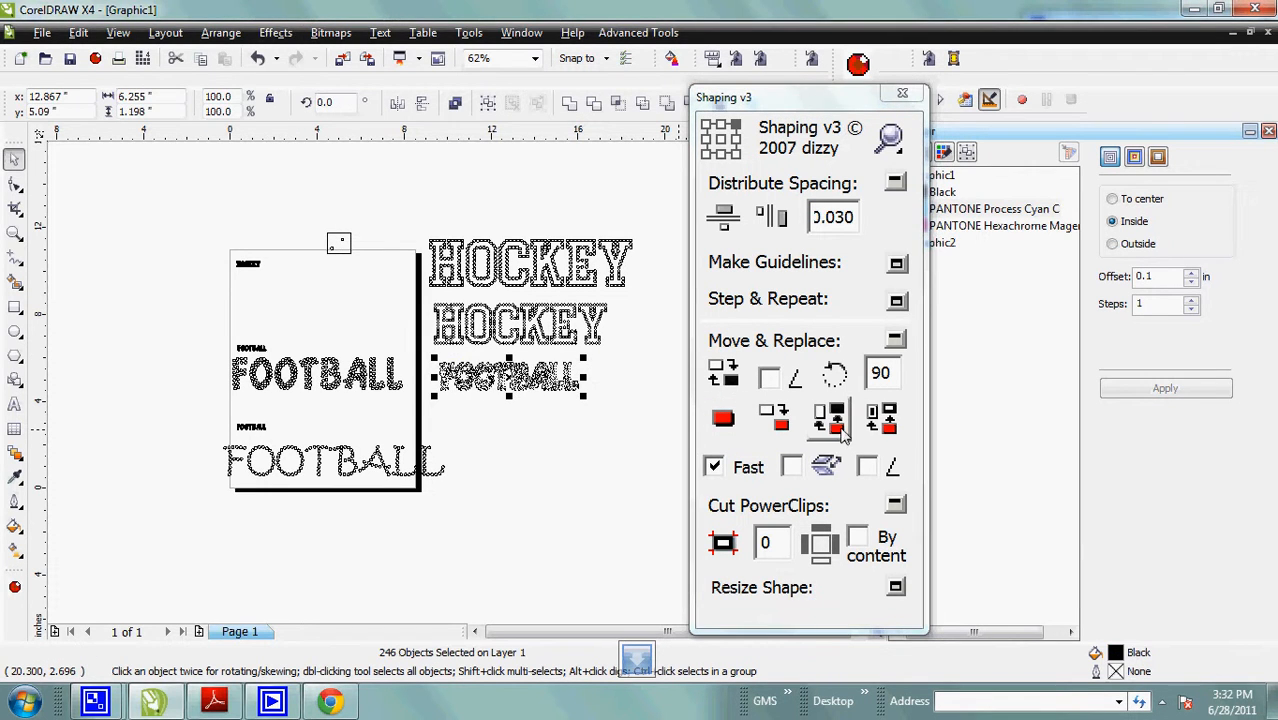
{"action": "left_click", "coordinate": [601, 432]}
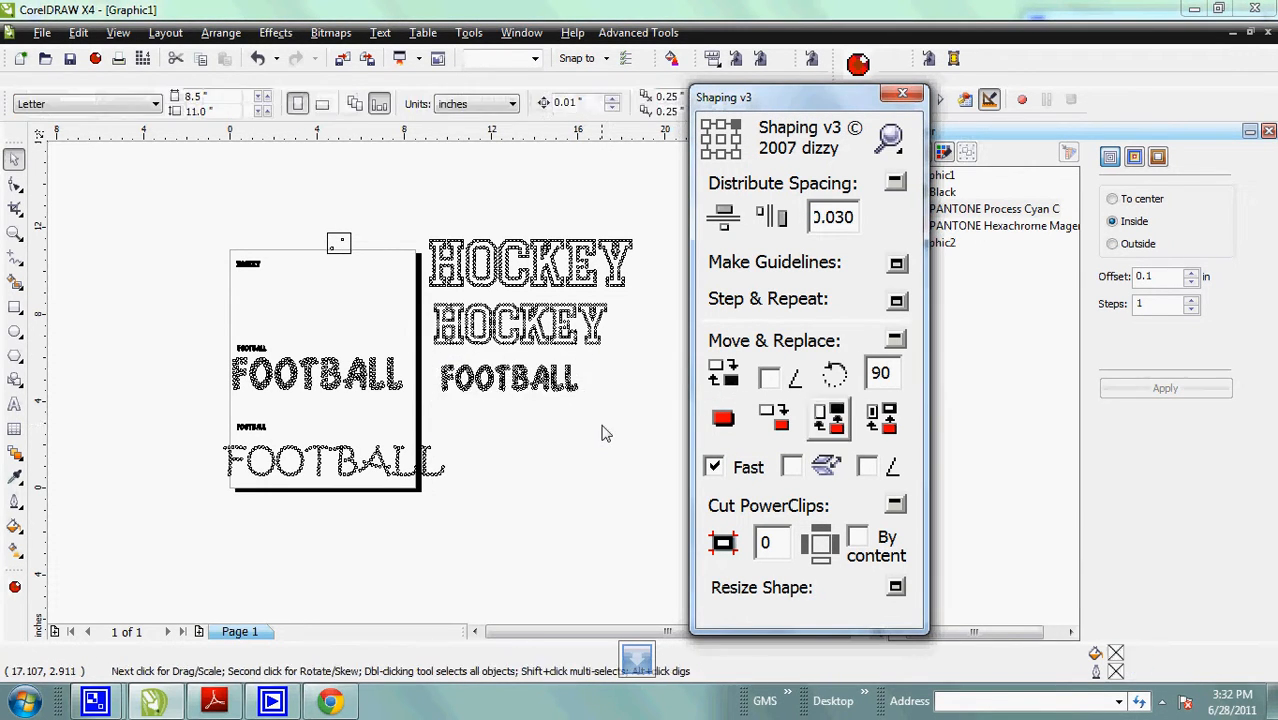
{"action": "left_click", "coordinate": [16, 526]}
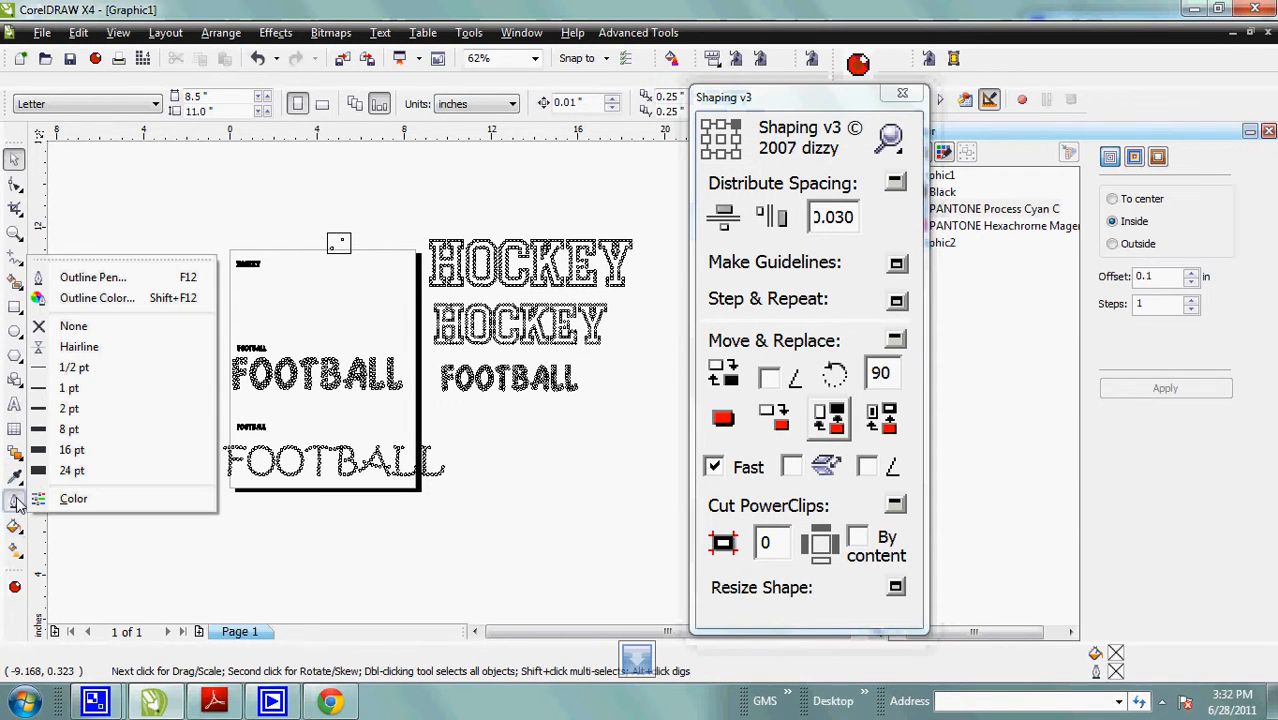
{"action": "left_click", "coordinate": [62, 326]}
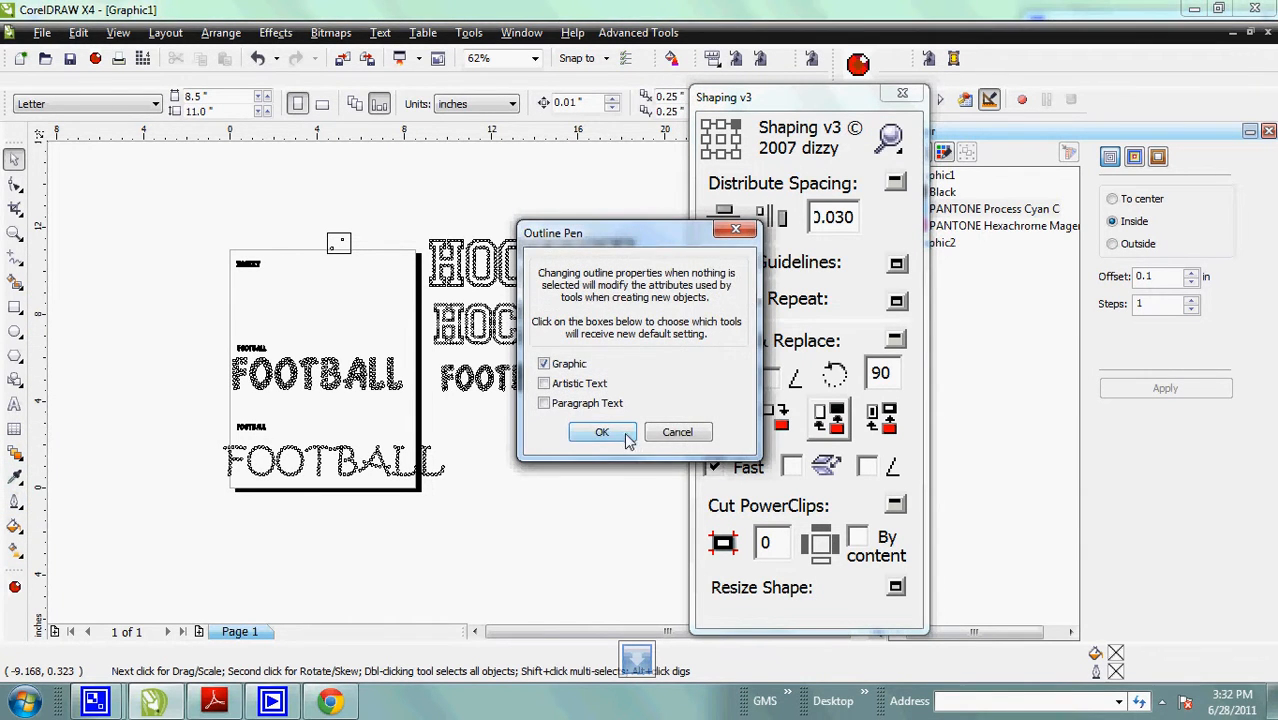
{"action": "left_click", "coordinate": [678, 435]}
Step: Remove the outline from all replaced circles of the copied FOOTBALL
{"action": "left_click_drag", "start_coordinate": [425, 357], "coordinate": [619, 424]}
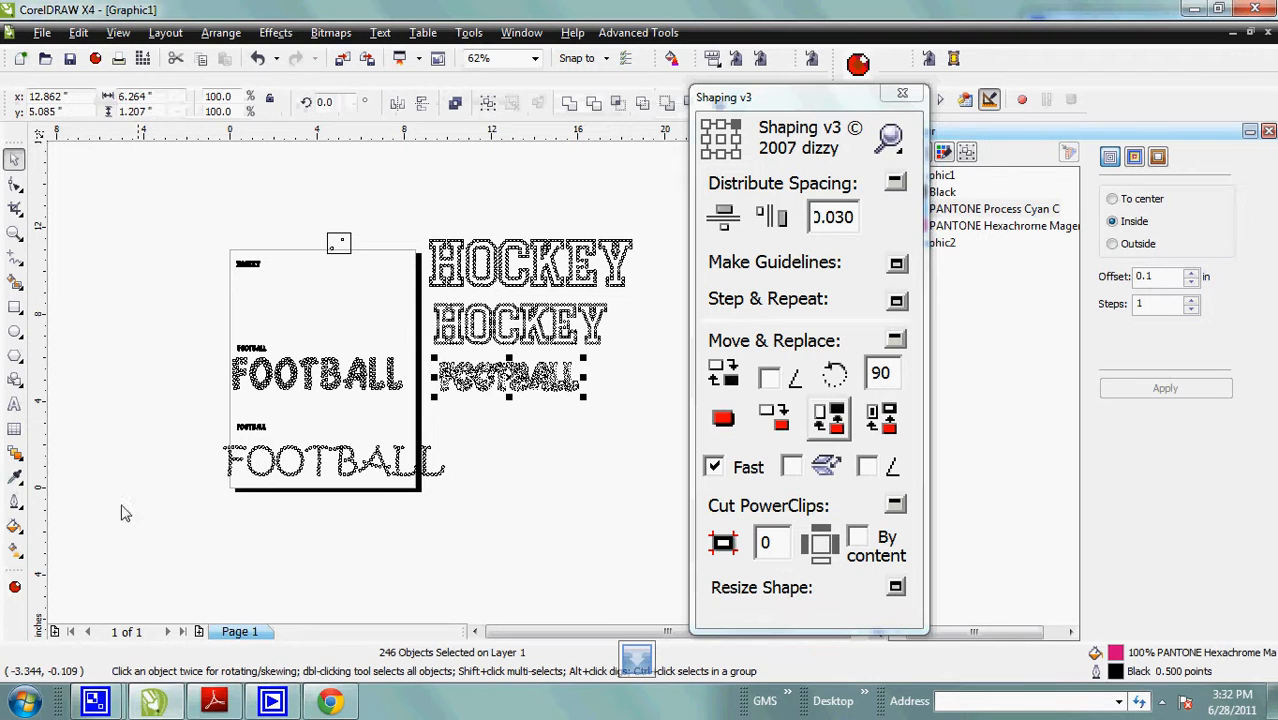
{"action": "left_click", "coordinate": [15, 501]}
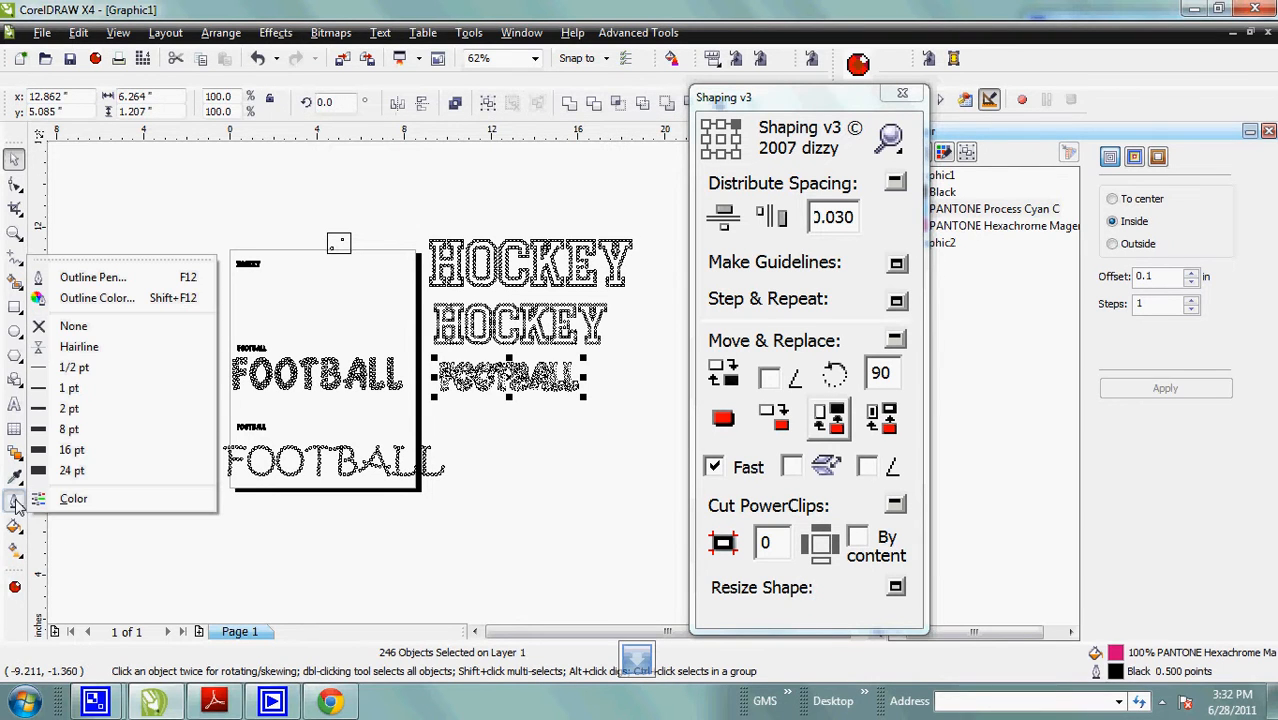
{"action": "left_click", "coordinate": [70, 326]}
{"action": "left_click", "coordinate": [566, 450]}
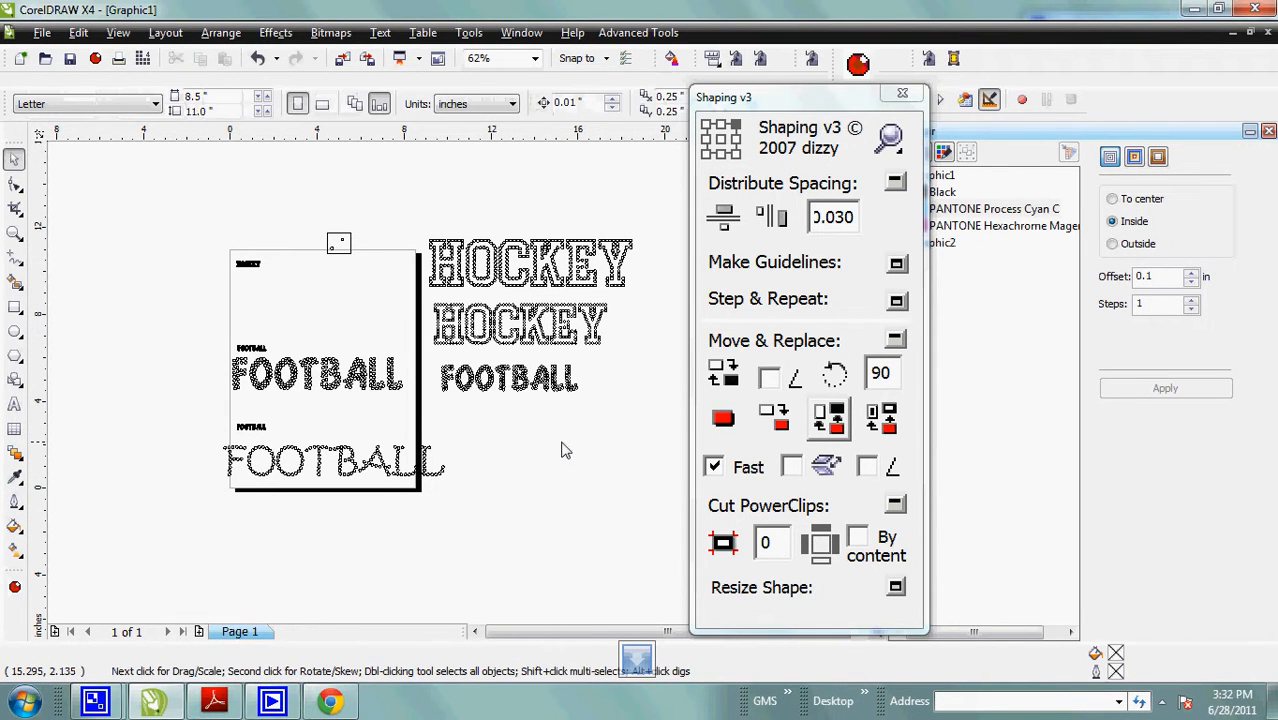
Step: Switch the display back to Normal, close the Shaping macro, and examine the magenta FOOTBALL circles for overlaps and spacing
{"action": "left_click", "coordinate": [78, 32]}
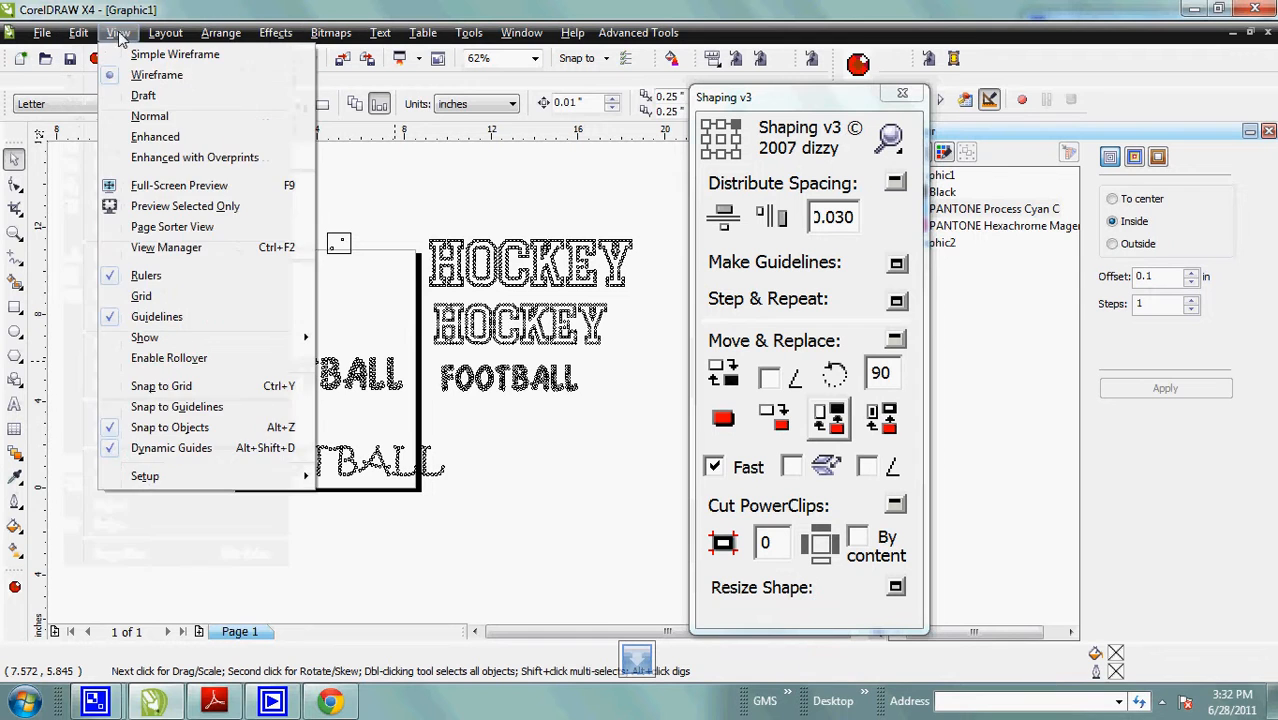
{"action": "left_click", "coordinate": [150, 116]}
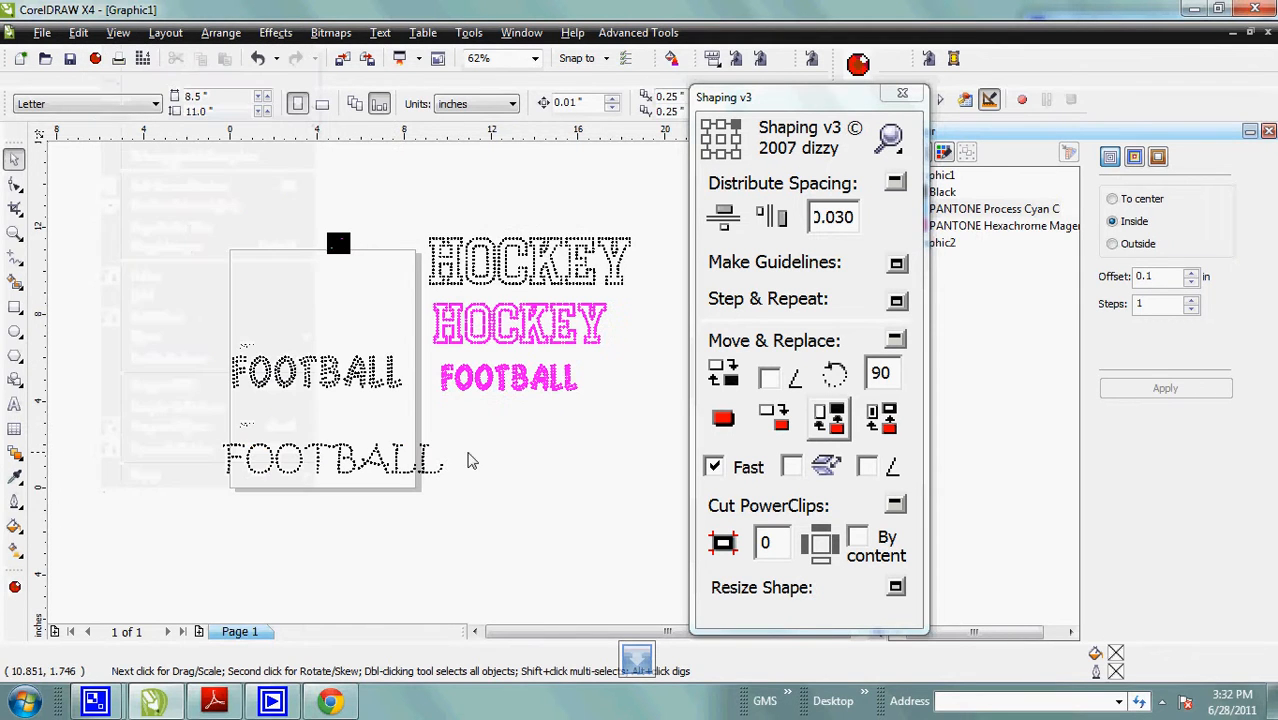
{"action": "left_click", "coordinate": [14, 232]}
{"action": "left_click", "coordinate": [444, 364]}
{"action": "left_click_drag", "start_coordinate": [126, 251], "coordinate": [440, 452]}
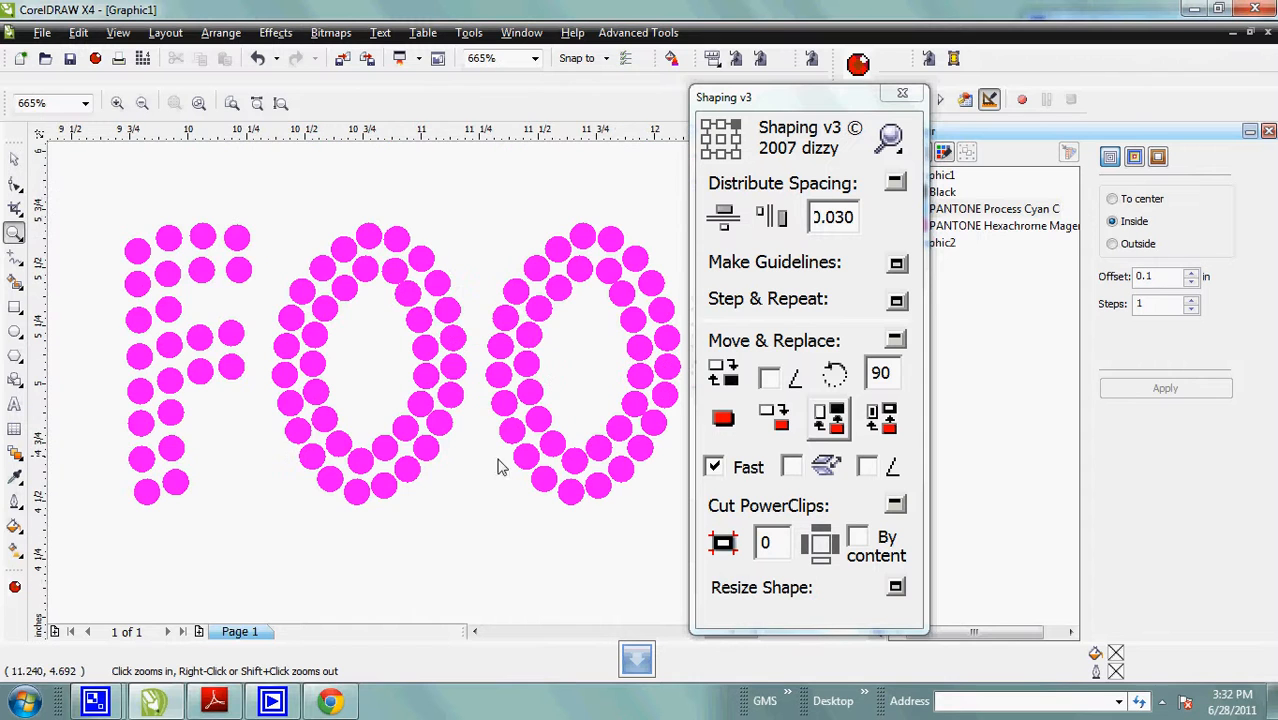
{"action": "left_click", "coordinate": [902, 93]}
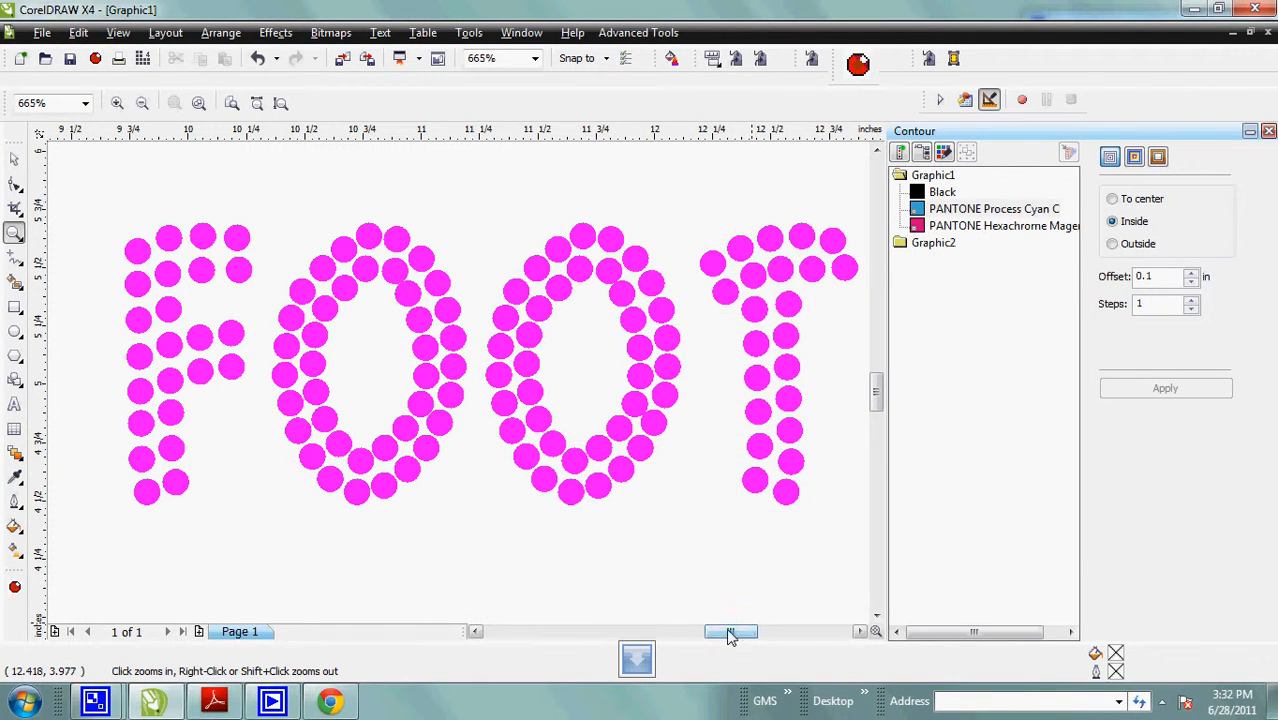
{"action": "left_click_drag", "start_coordinate": [733, 631], "coordinate": [780, 631]}
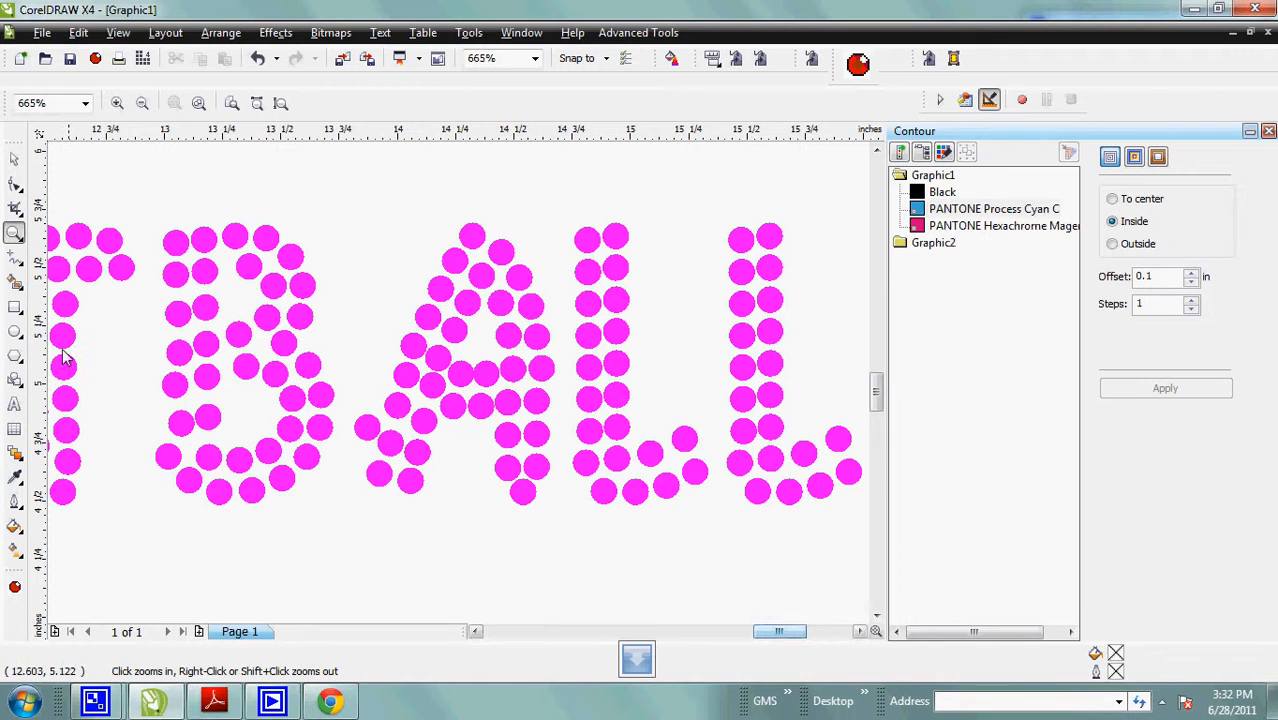
Step: Delete the stray circle sticking out beside the A's lower-left foot in the magenta FOOTBALL and review the whole word
{"action": "left_click", "coordinate": [15, 160]}
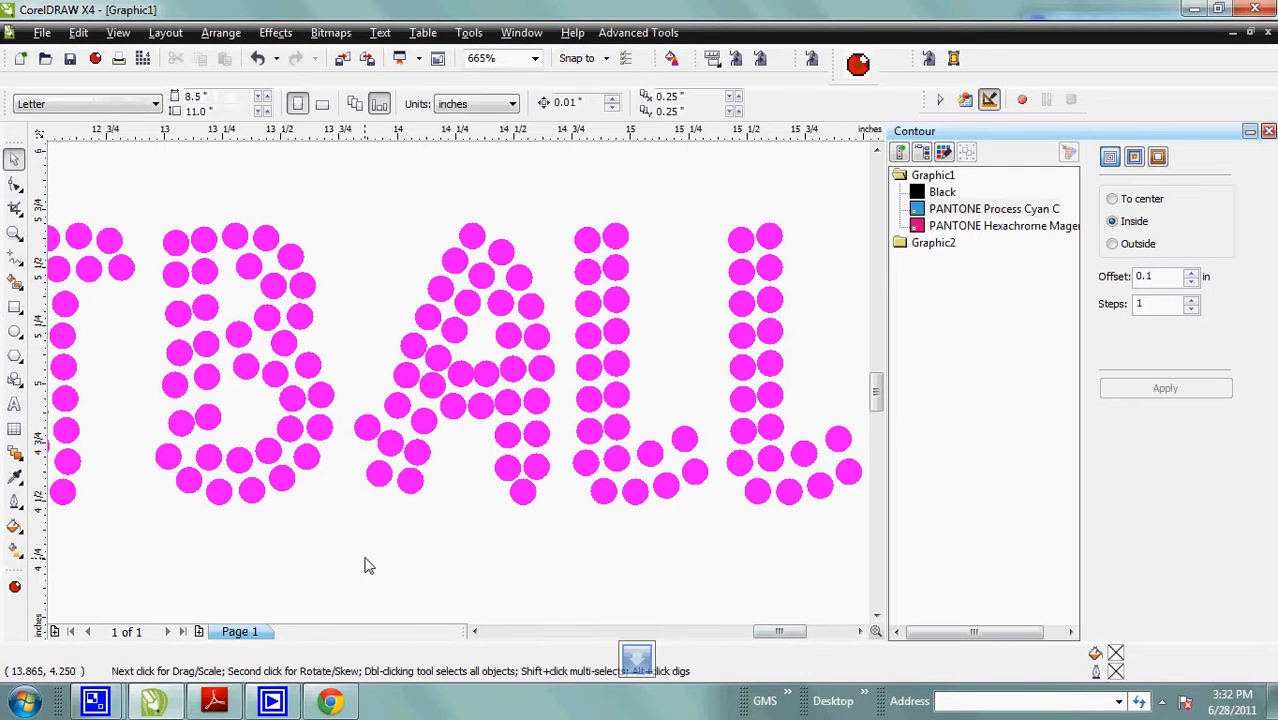
{"action": "left_click", "coordinate": [364, 425]}
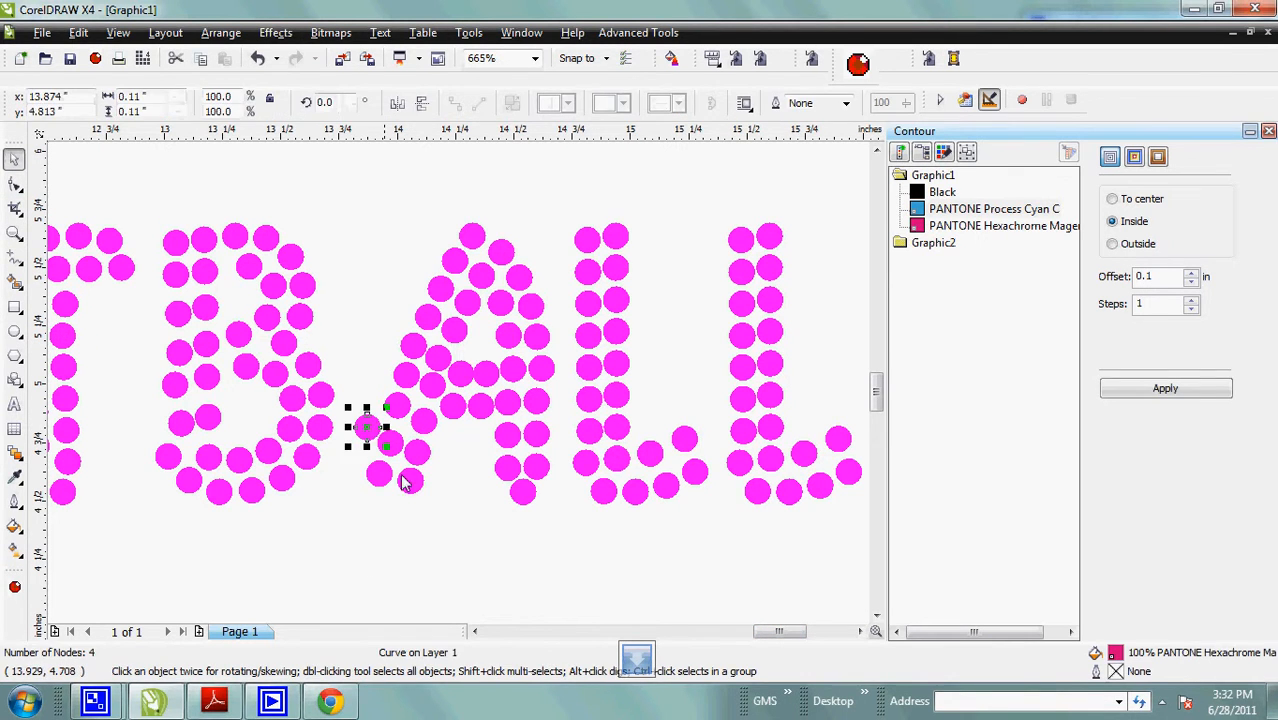
{"action": "key", "text": "Delete"}
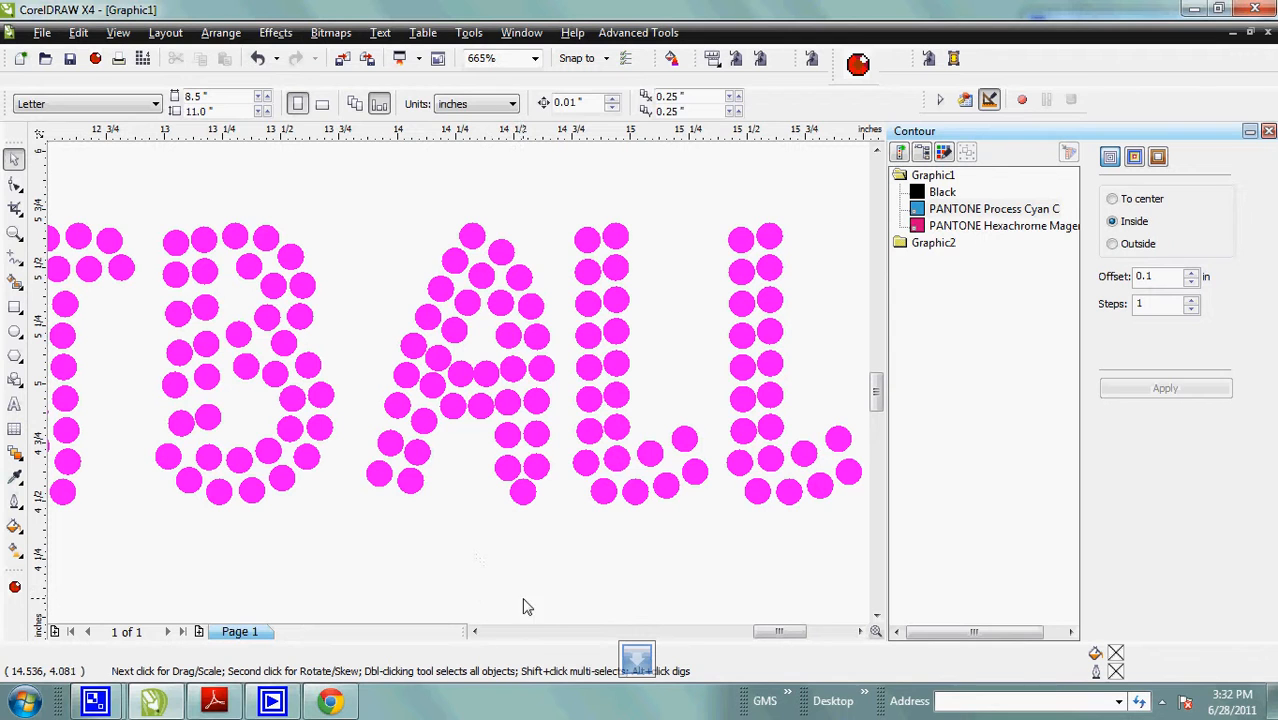
{"action": "left_click", "coordinate": [15, 232]}
{"action": "right_click", "coordinate": [340, 386]}
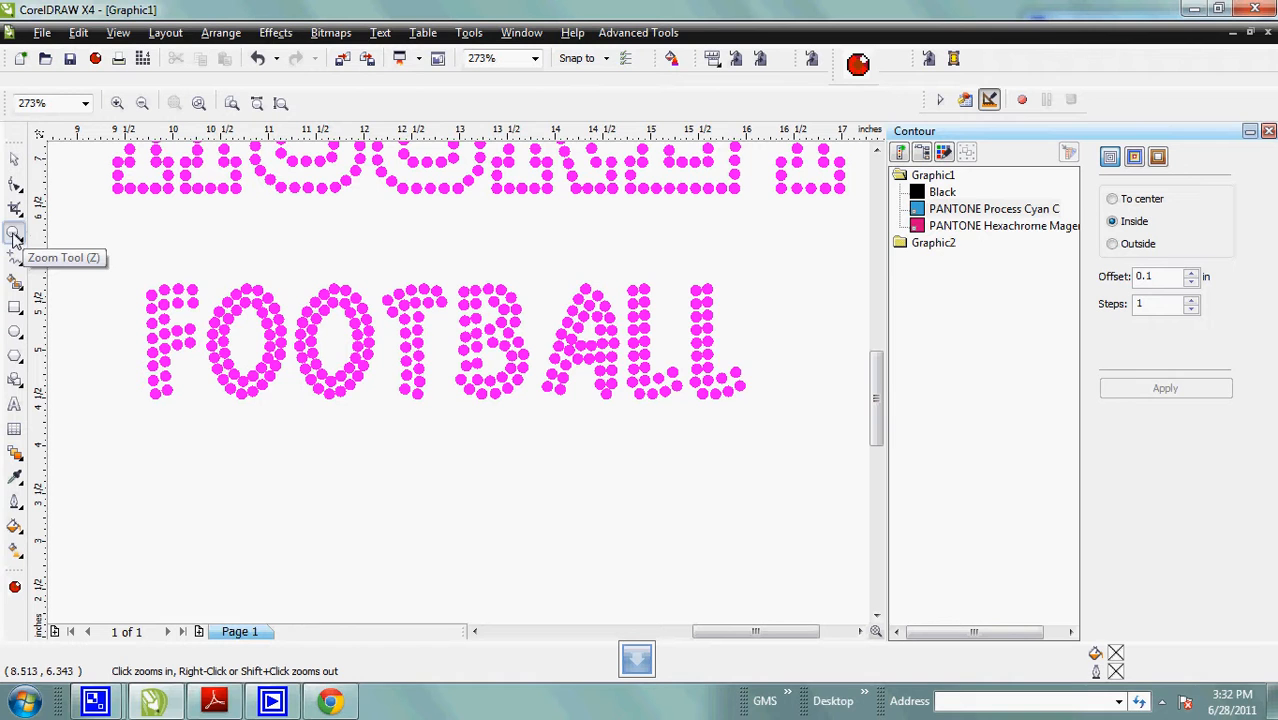
Step: Move the magenta 0.11 in stone FOOTBALL slightly to the right beneath the magenta HOCKEY
{"action": "right_click", "coordinate": [418, 313]}
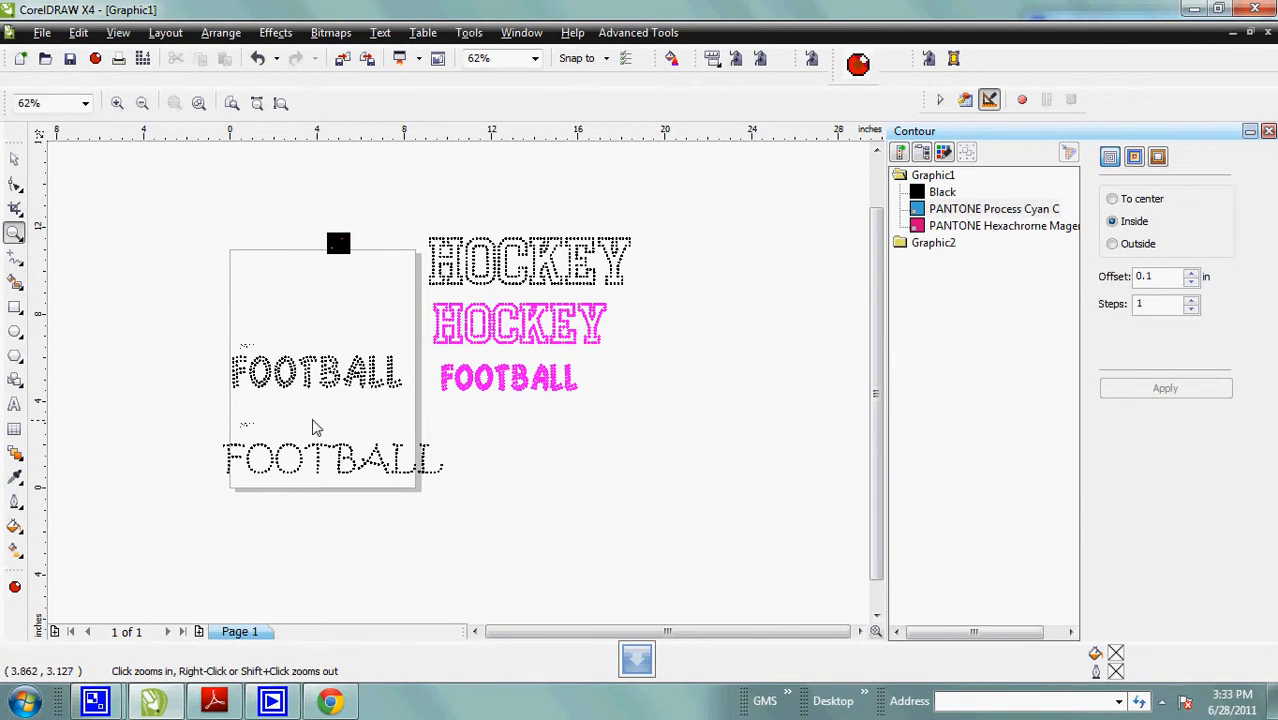
{"action": "left_click", "coordinate": [14, 160]}
{"action": "left_click_drag", "start_coordinate": [428, 358], "coordinate": [636, 446]}
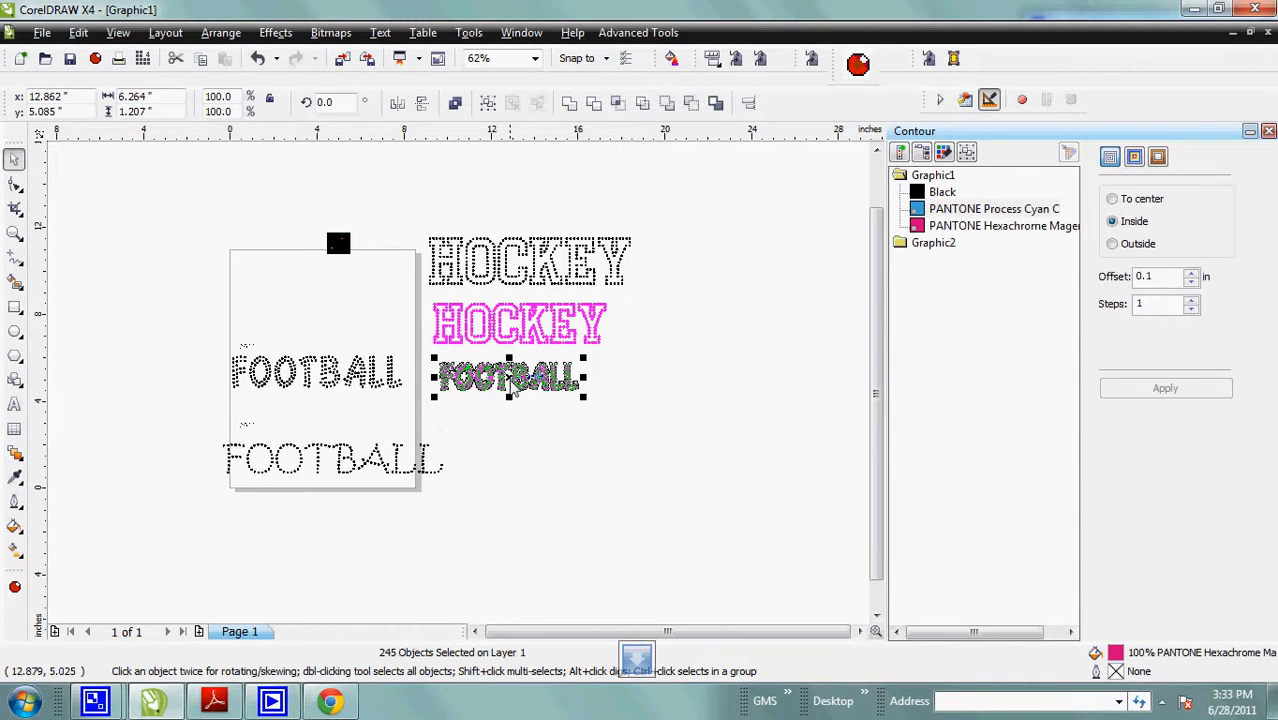
{"action": "mouse_move", "coordinate": [517, 386]}
{"action": "left_mouse_down"}
{"action": "mouse_move", "coordinate": [333, 420]}
{"action": "mouse_move", "coordinate": [533, 392]}
{"action": "left_mouse_up"}
{"action": "left_click", "coordinate": [548, 456]}
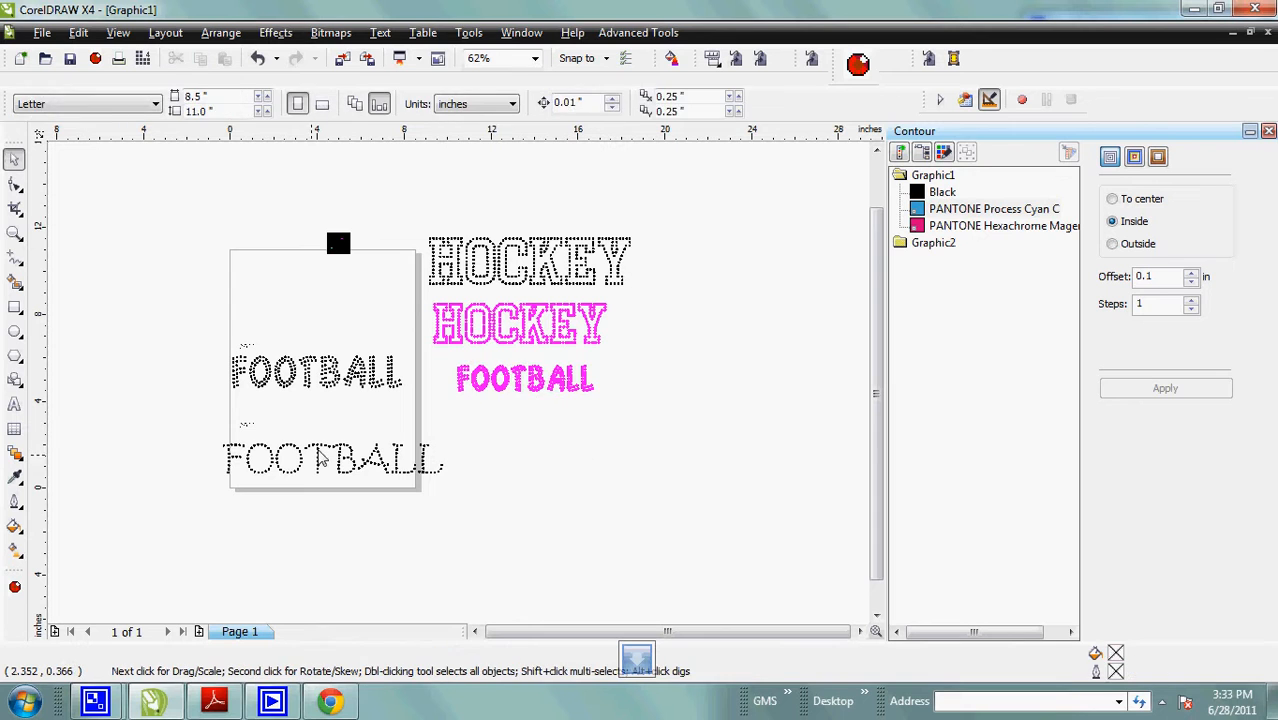
Step: Set the thin-lettered FOOTBALL text on the page to 105 pt and move it off the page beneath the magenta FOOTBALL
{"action": "left_click", "coordinate": [321, 458]}
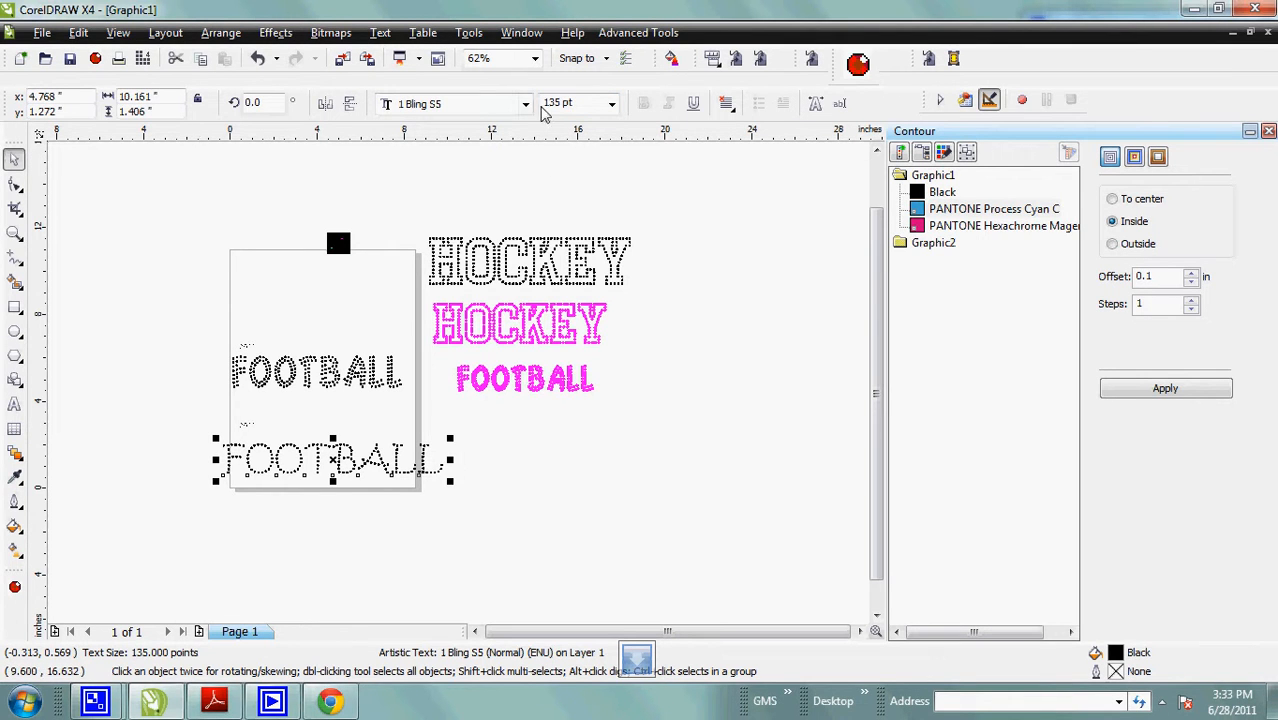
{"action": "left_click", "coordinate": [590, 106]}
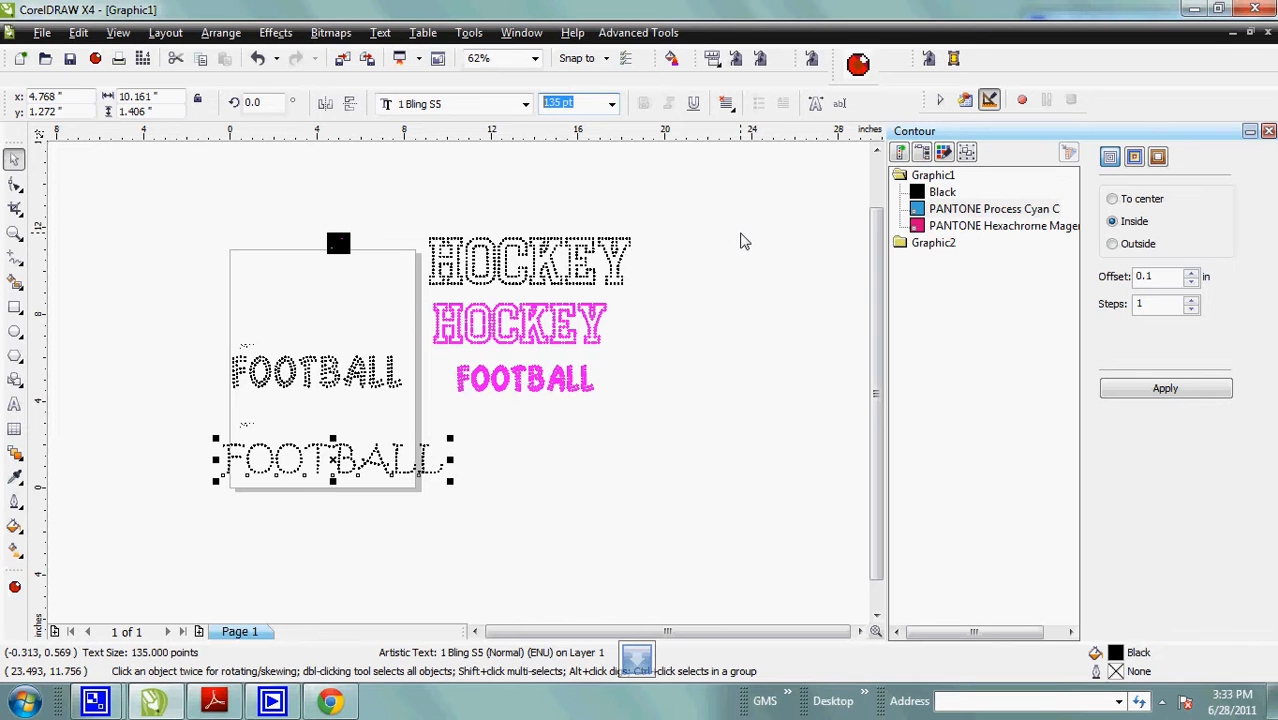
{"action": "type", "text": "105"}
{"action": "key", "text": "Return"}
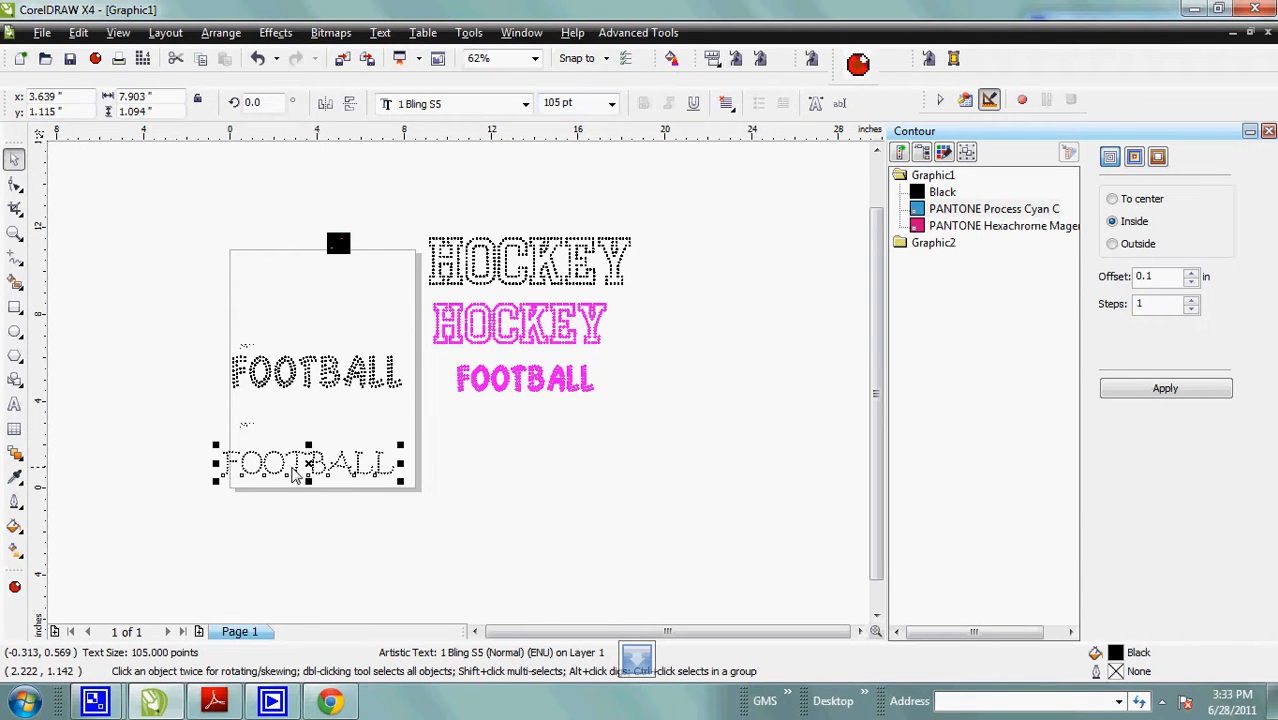
{"action": "left_click_drag", "start_coordinate": [316, 476], "coordinate": [516, 451]}
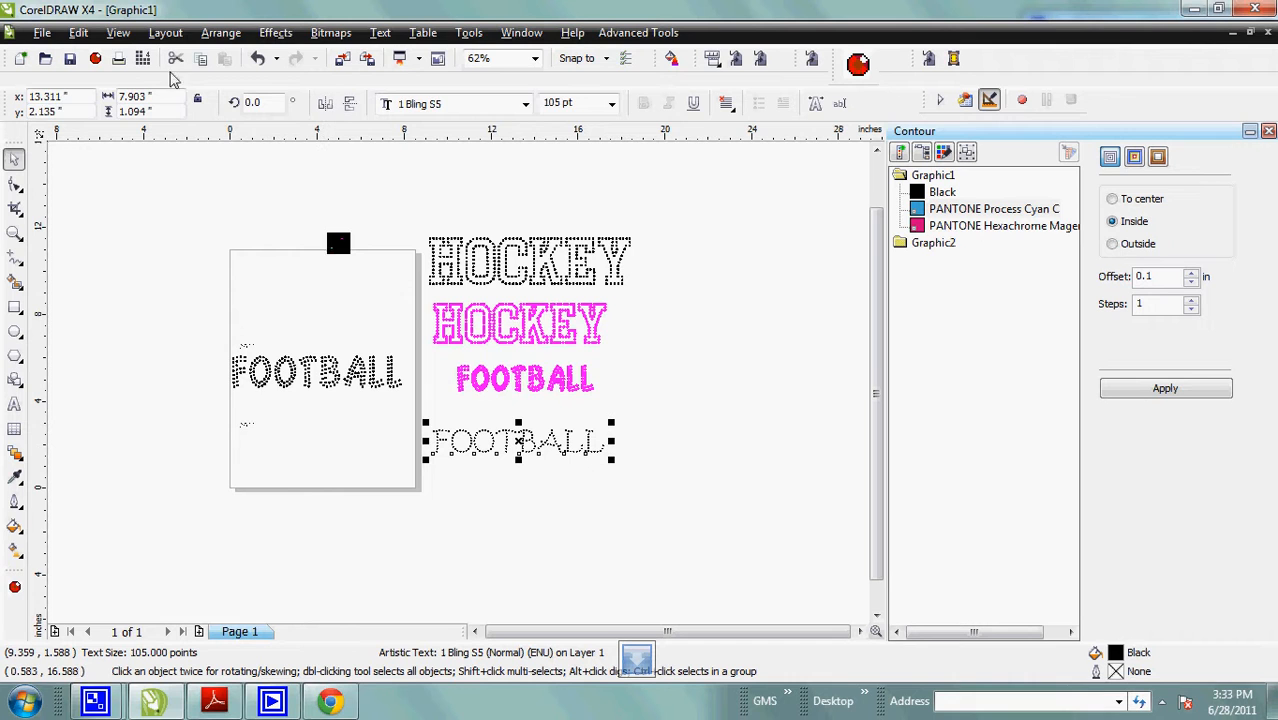
Step: Convert the 105 pt FOOTBALL text to curves, ungroup and combine it, and break it apart into individual circles
{"action": "left_click", "coordinate": [222, 33]}
{"action": "left_click", "coordinate": [265, 368]}
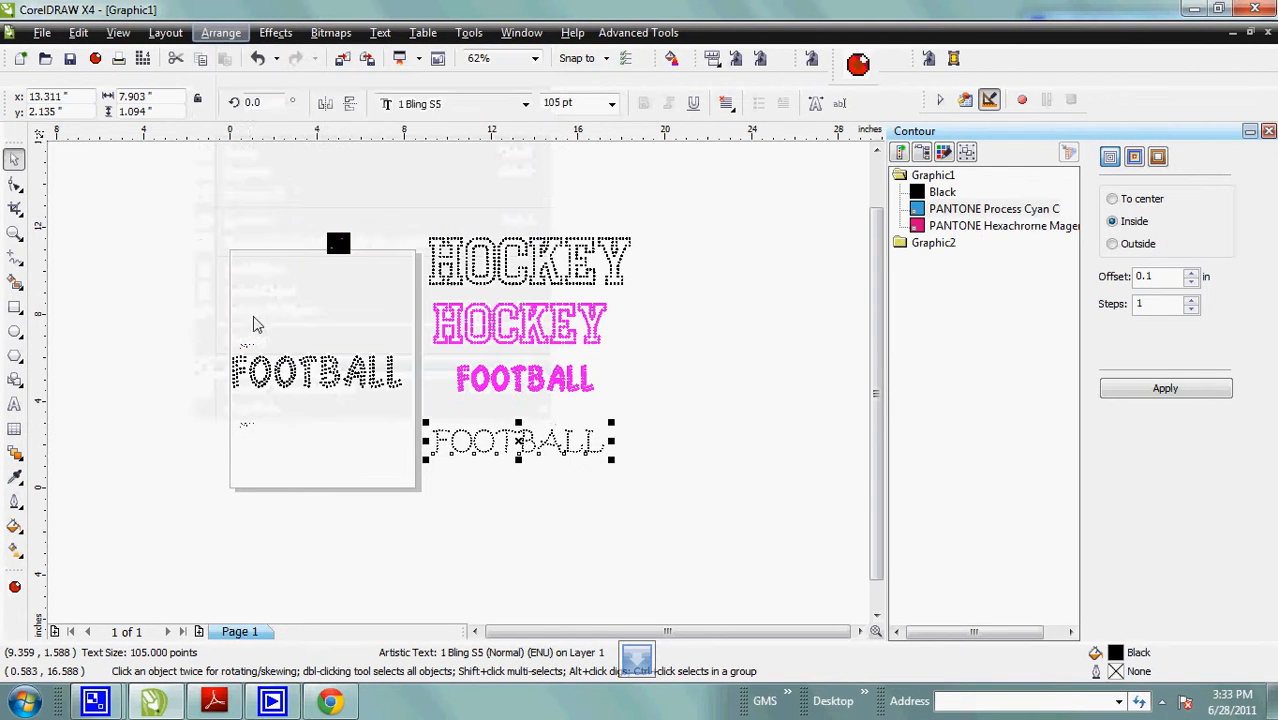
{"action": "left_click", "coordinate": [220, 33]}
{"action": "left_click", "coordinate": [250, 172]}
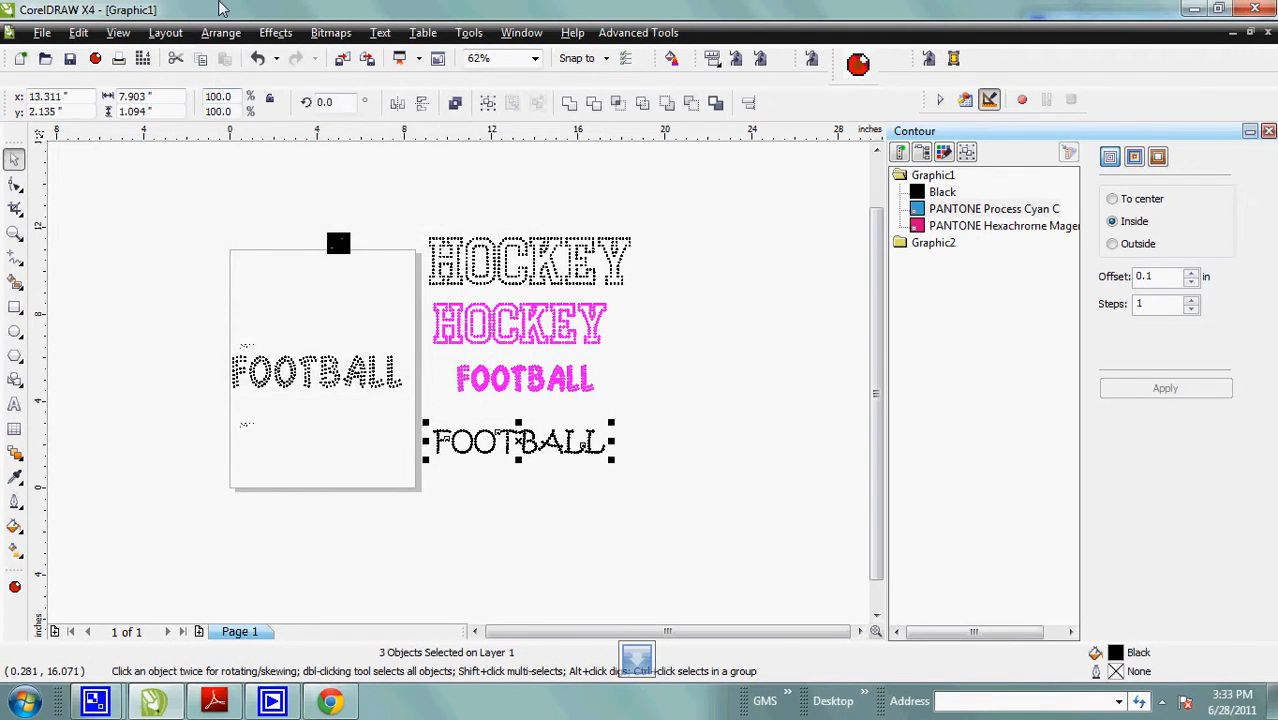
{"action": "left_click", "coordinate": [216, 33]}
{"action": "left_click", "coordinate": [250, 220]}
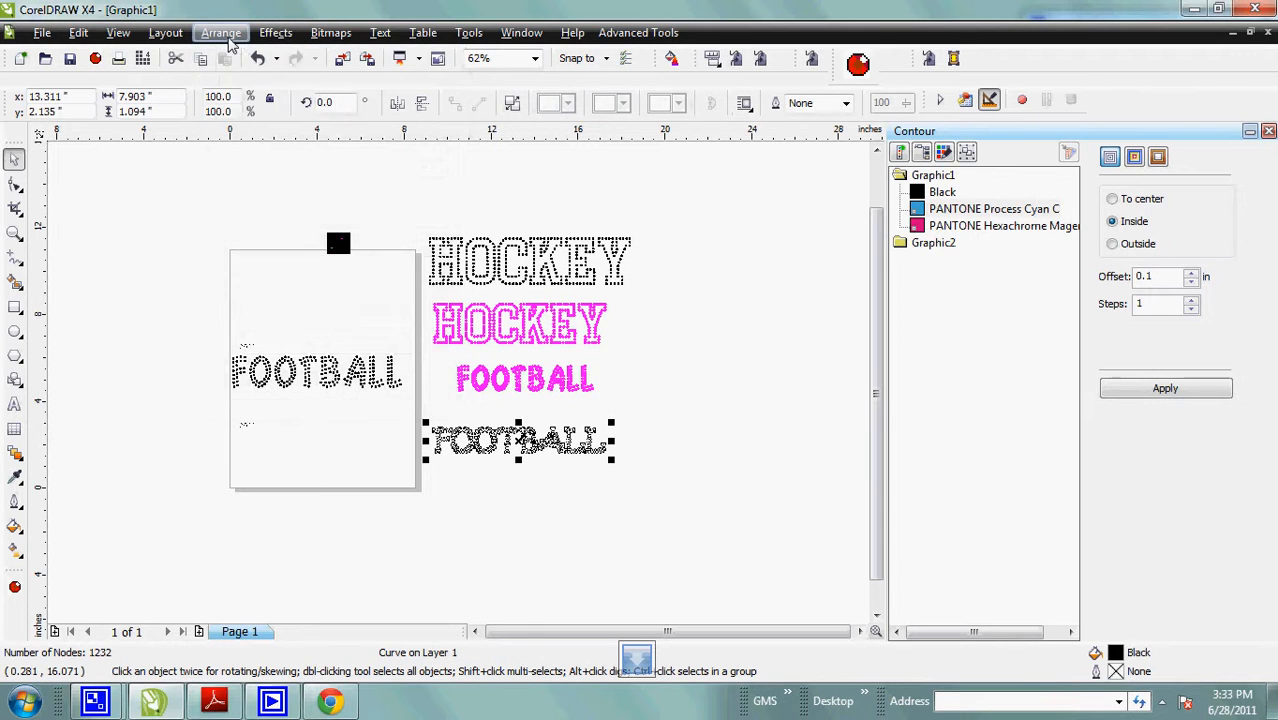
{"action": "left_click", "coordinate": [220, 33]}
{"action": "left_click", "coordinate": [250, 241]}
{"action": "left_click", "coordinate": [673, 422]}
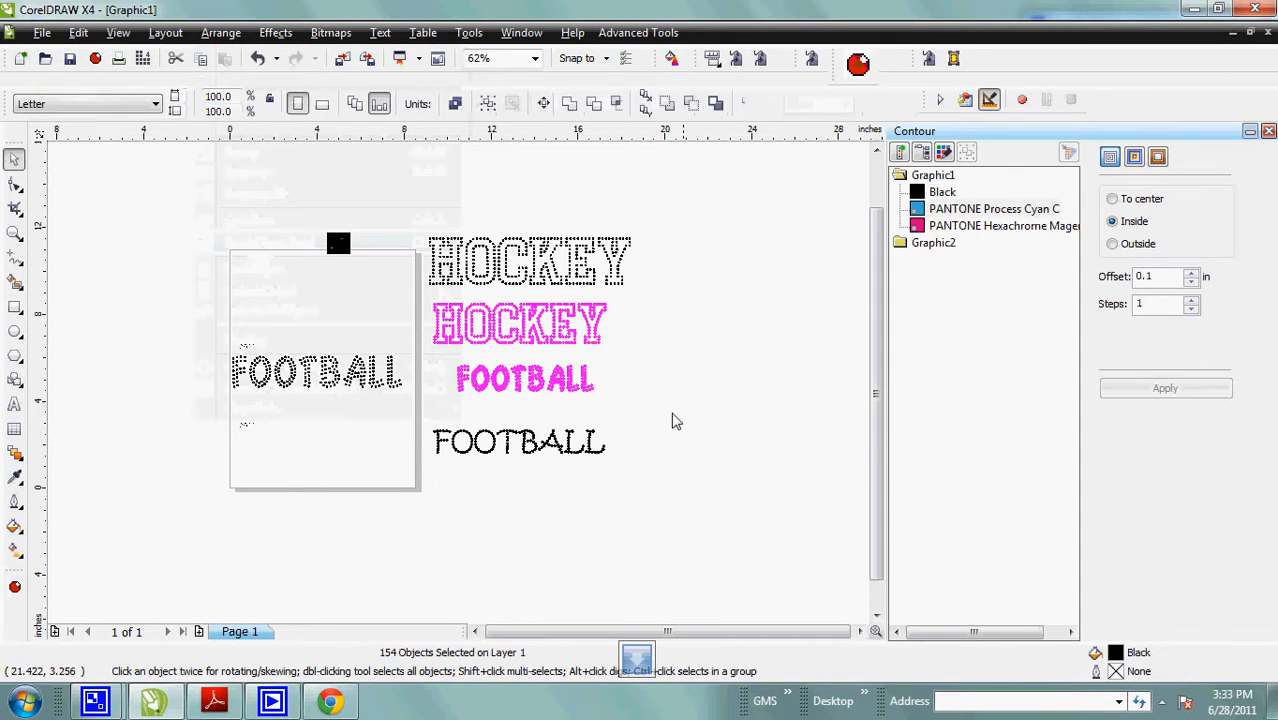
Step: Replace all circles of the thin-lettered FOOTBALL with the 0.11 in magenta circle from the small square using the Shaping v3 macro
{"action": "left_click", "coordinate": [345, 246]}
{"action": "left_click", "coordinate": [671, 59]}
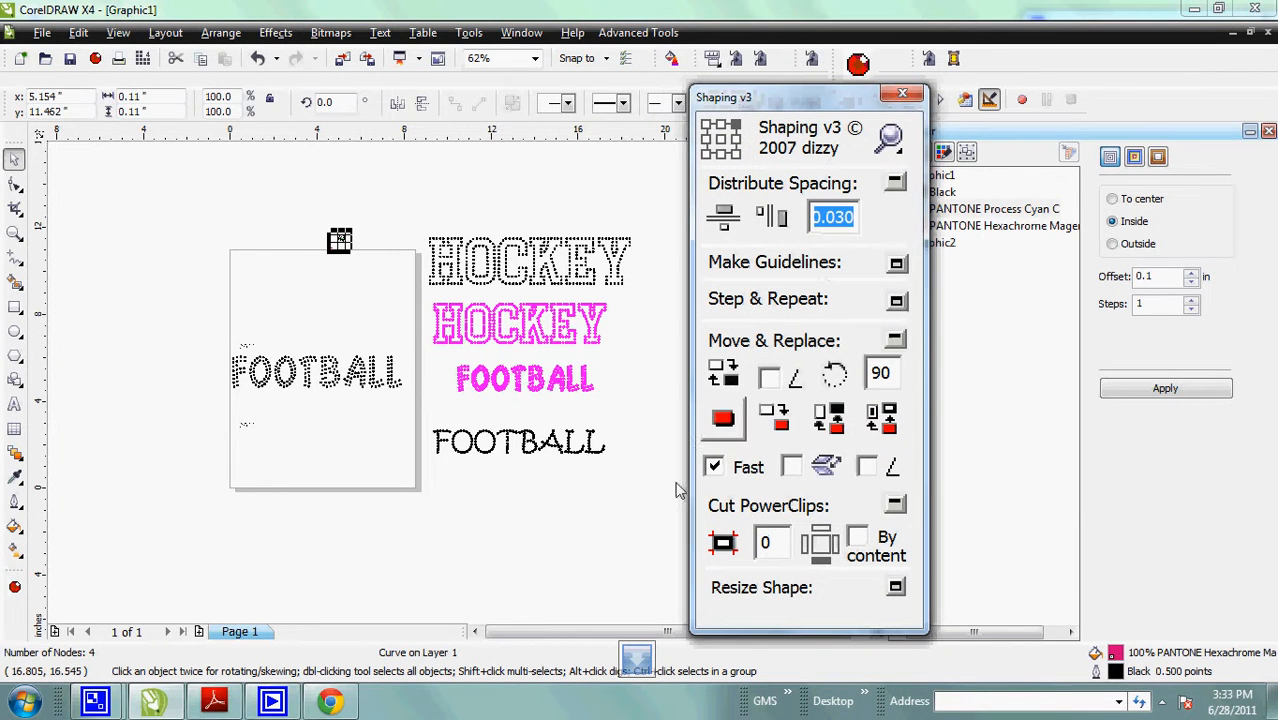
{"action": "left_click", "coordinate": [725, 421]}
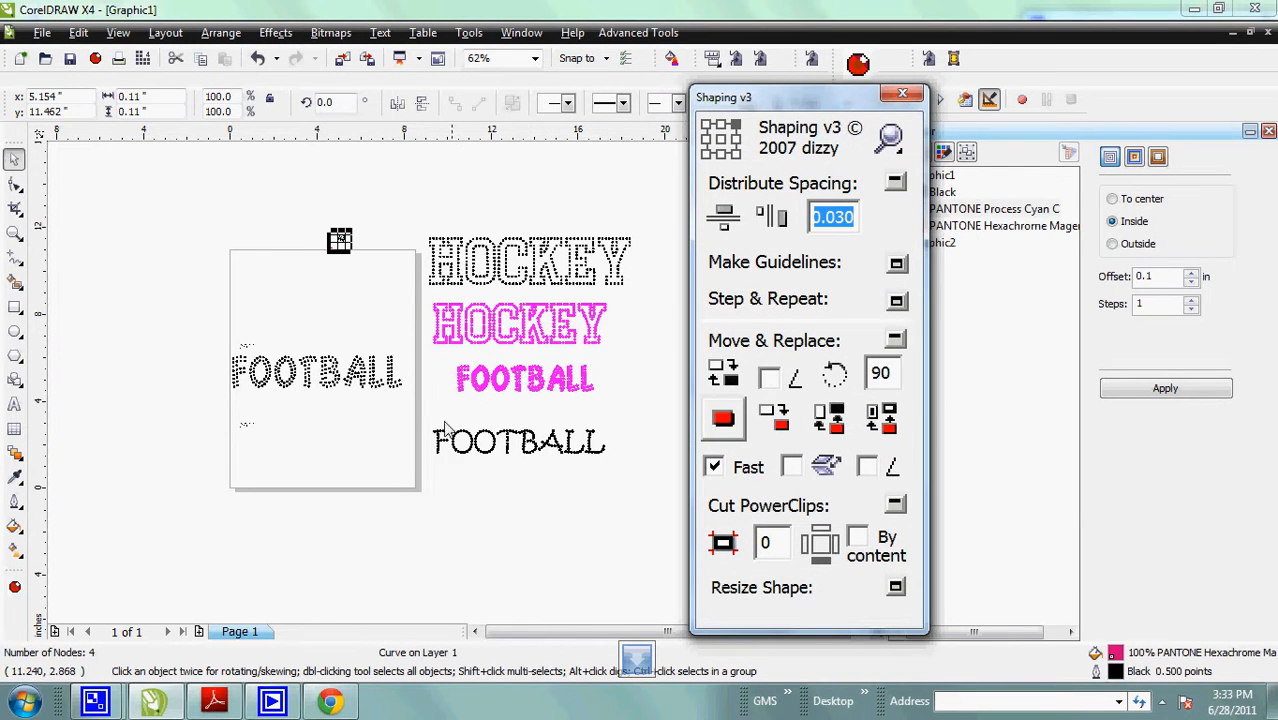
{"action": "left_click", "coordinate": [828, 418]}
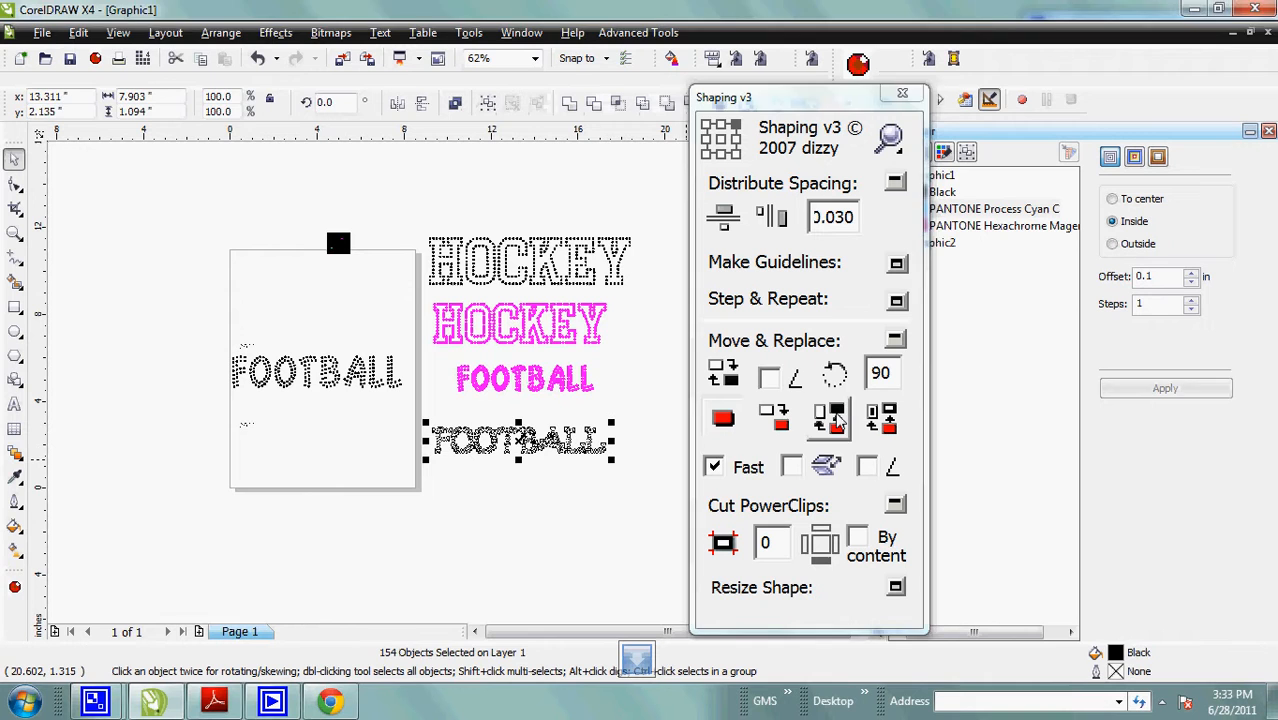
{"action": "left_click", "coordinate": [547, 522]}
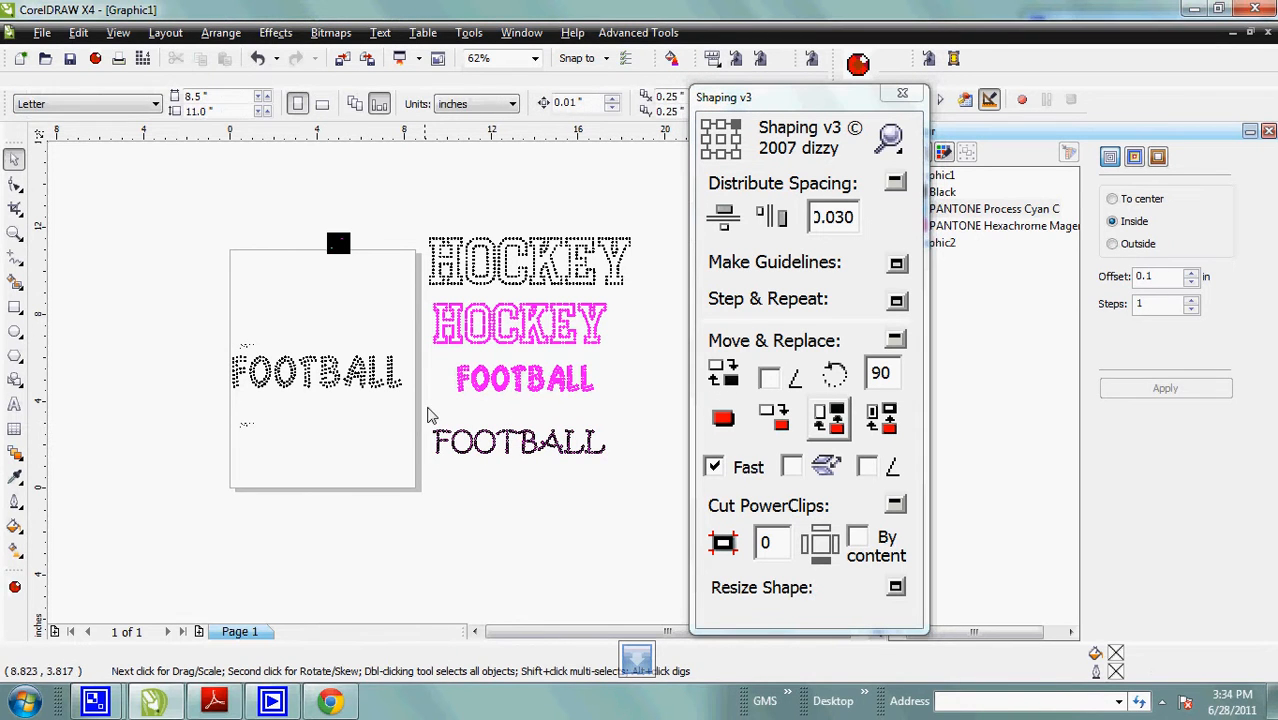
Step: Remove the outline from all replaced circles of the thin-lettered FOOTBALL
{"action": "left_click_drag", "start_coordinate": [604, 496], "coordinate": [655, 509]}
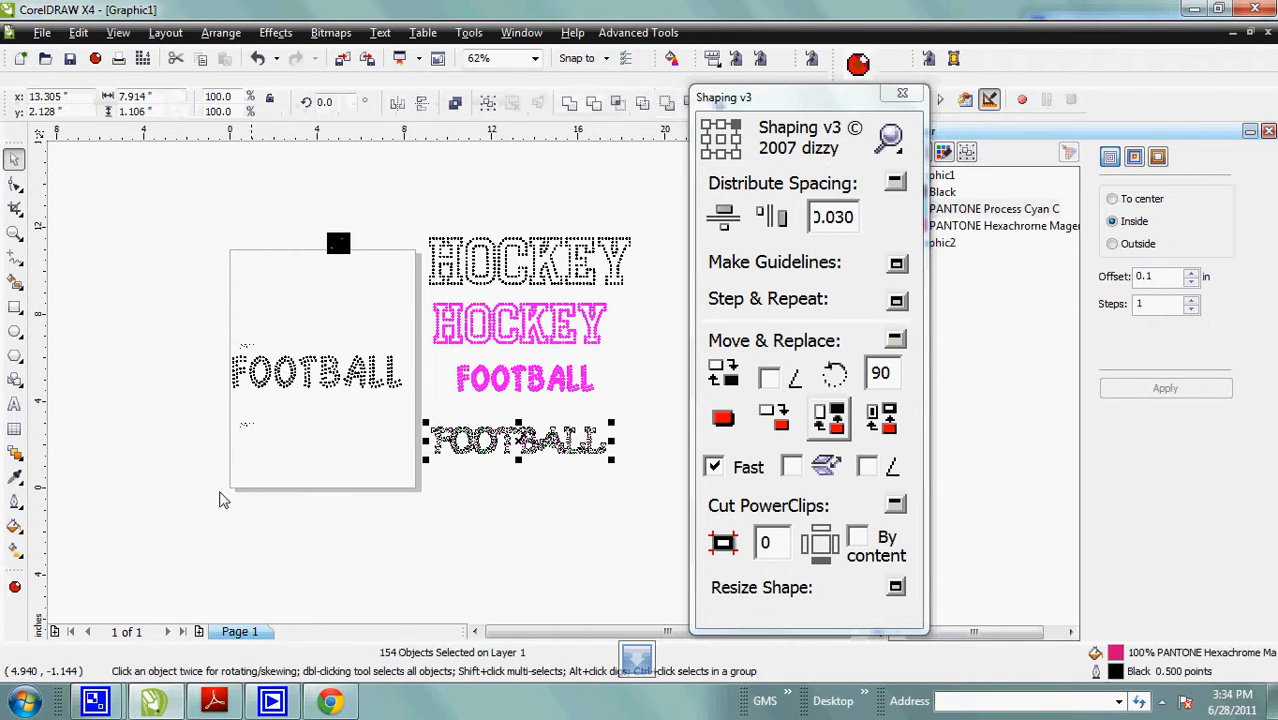
{"action": "left_click", "coordinate": [15, 500]}
{"action": "left_click", "coordinate": [62, 326]}
{"action": "left_click", "coordinate": [545, 508]}
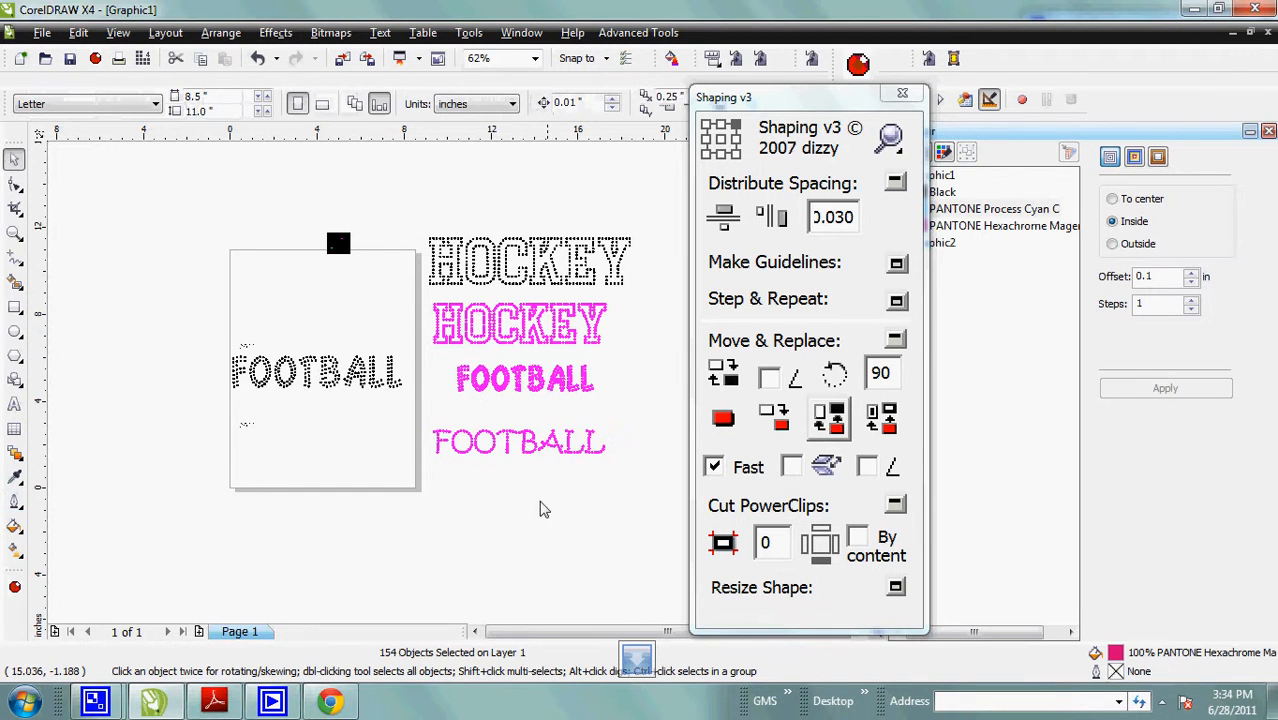
Step: Close the Shaping macro and examine the circle spacing in the thin-lettered magenta FOOTBALL, and return to the full layout
{"action": "left_click", "coordinate": [14, 232]}
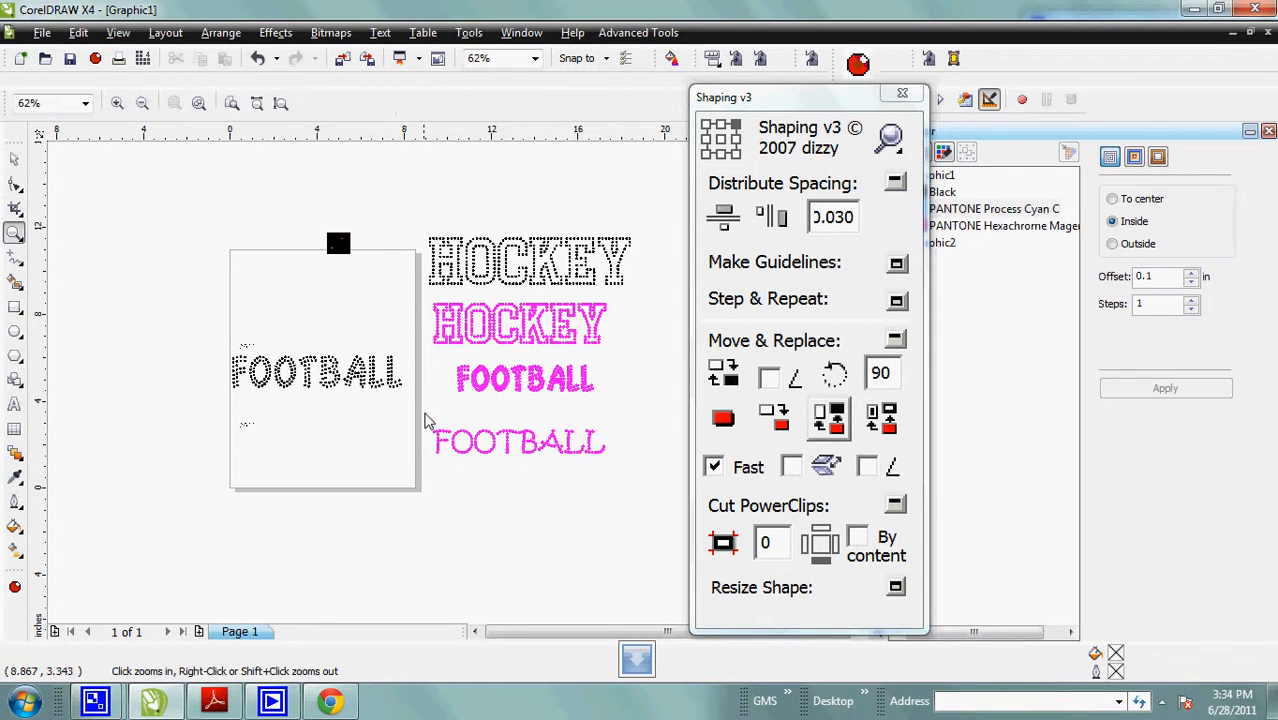
{"action": "left_click_drag", "start_coordinate": [424, 412], "coordinate": [638, 515]}
{"action": "left_click_drag", "start_coordinate": [142, 248], "coordinate": [545, 445]}
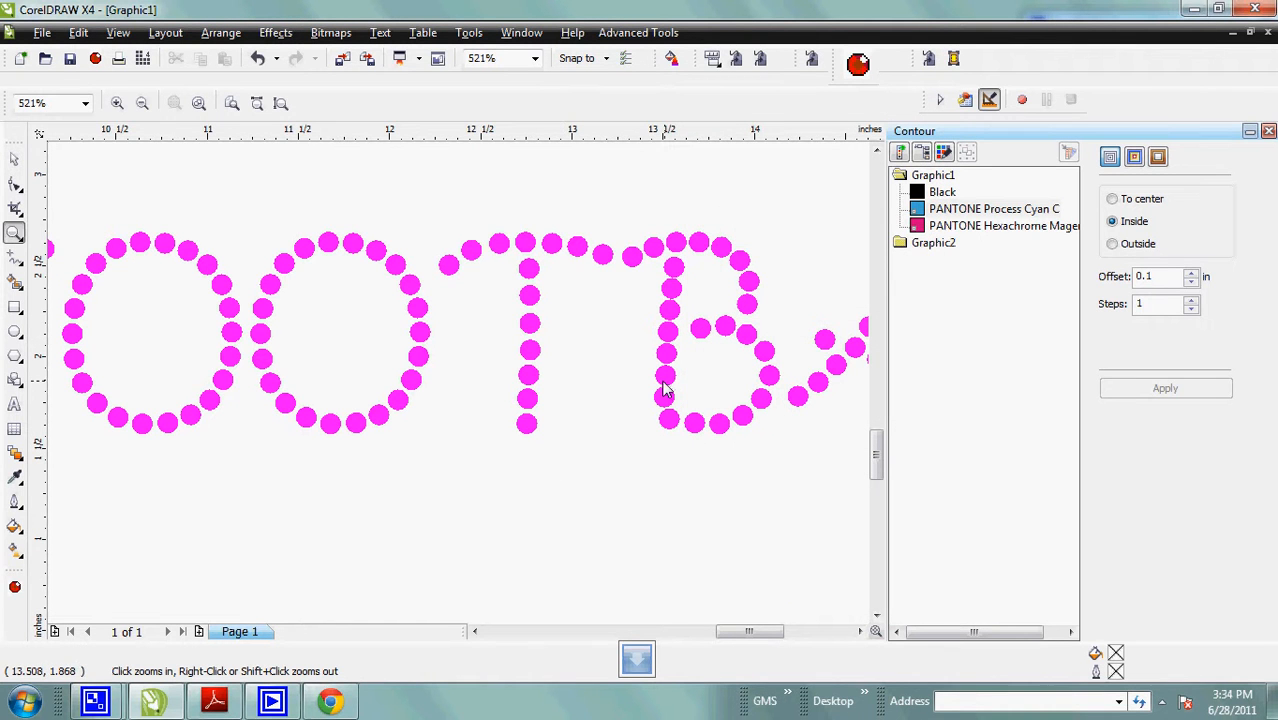
{"action": "right_click", "coordinate": [343, 291]}
{"action": "right_click", "coordinate": [345, 289]}
{"action": "left_click", "coordinate": [14, 159]}
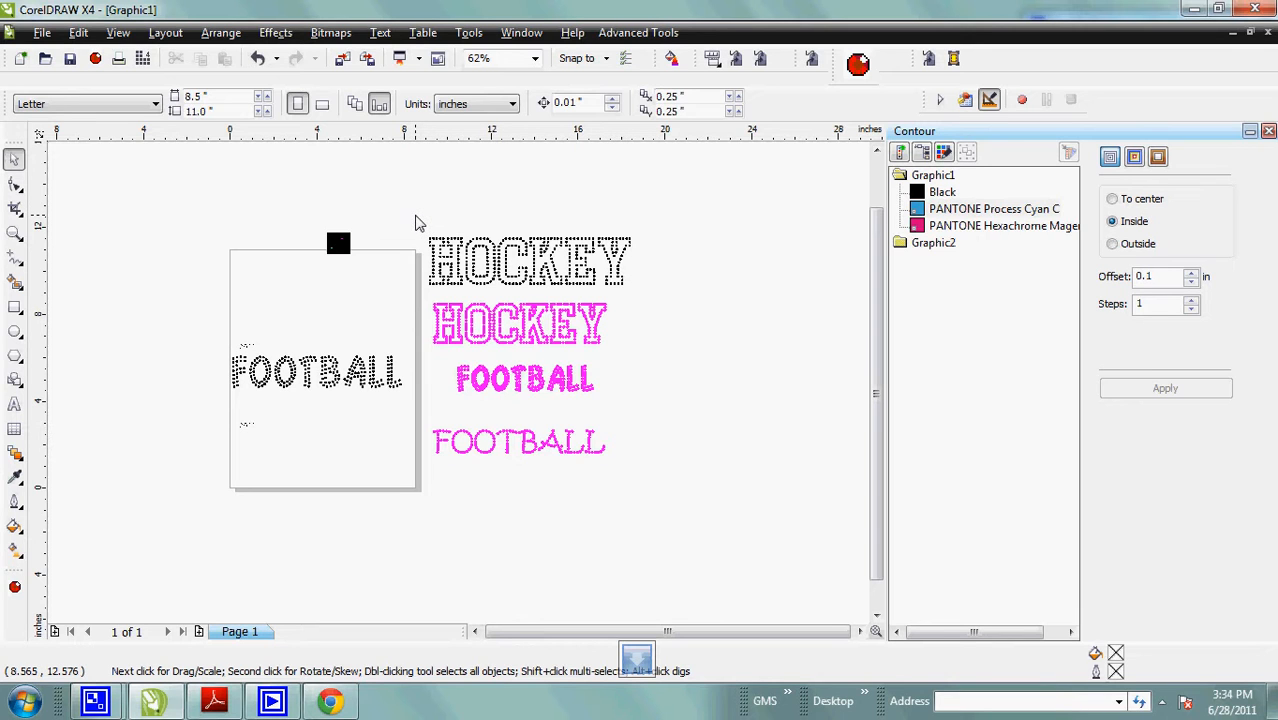
Step: Try scaling the black HOCKEY text down proportionally to about 151 pt, and undo the resize
{"action": "left_click_drag", "start_coordinate": [418, 222], "coordinate": [682, 298]}
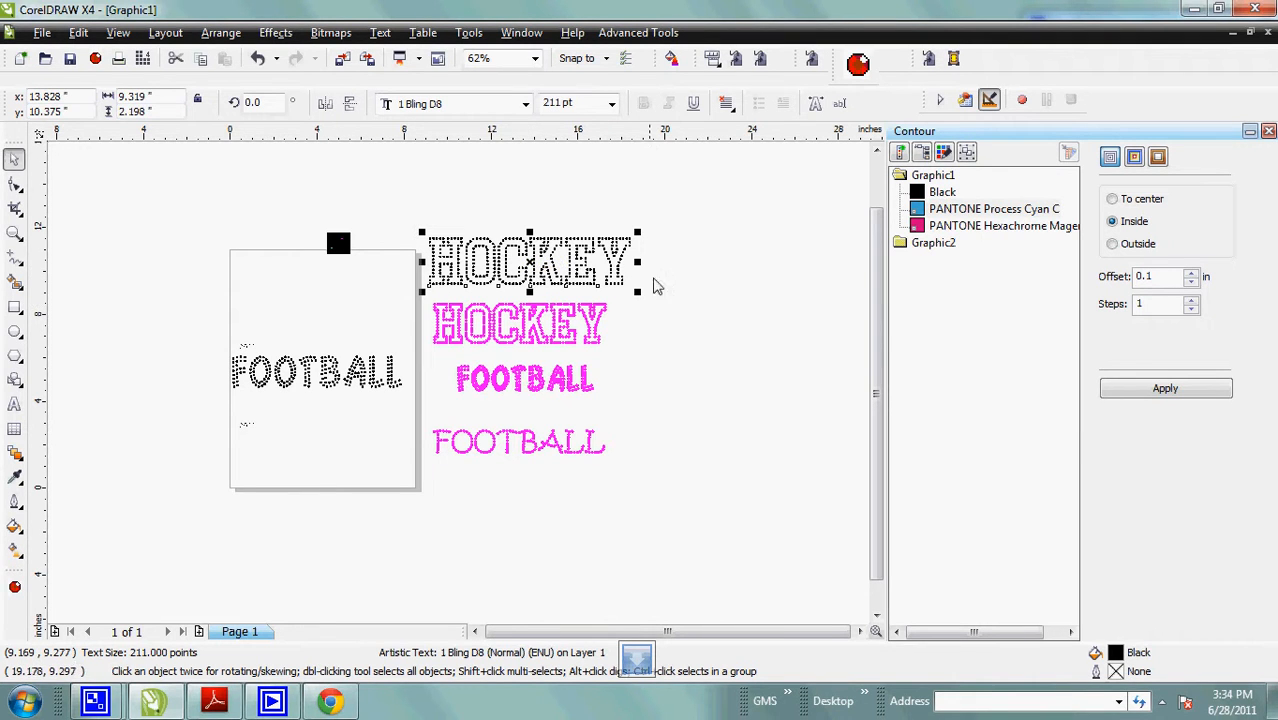
{"action": "mouse_move", "coordinate": [422, 292]}
{"action": "left_mouse_down"}
{"action": "mouse_move", "coordinate": [624, 236]}
{"action": "mouse_move", "coordinate": [425, 292]}
{"action": "left_mouse_up"}
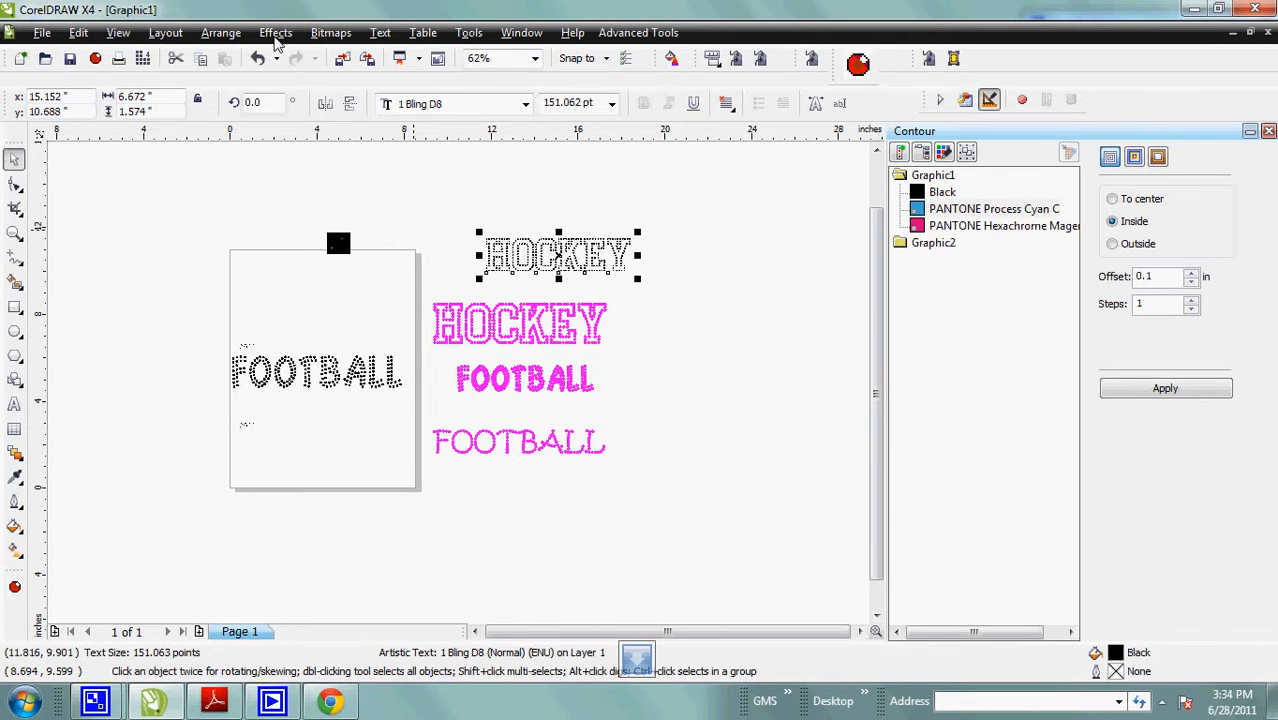
{"action": "left_click", "coordinate": [257, 58]}
{"action": "left_click", "coordinate": [730, 255]}
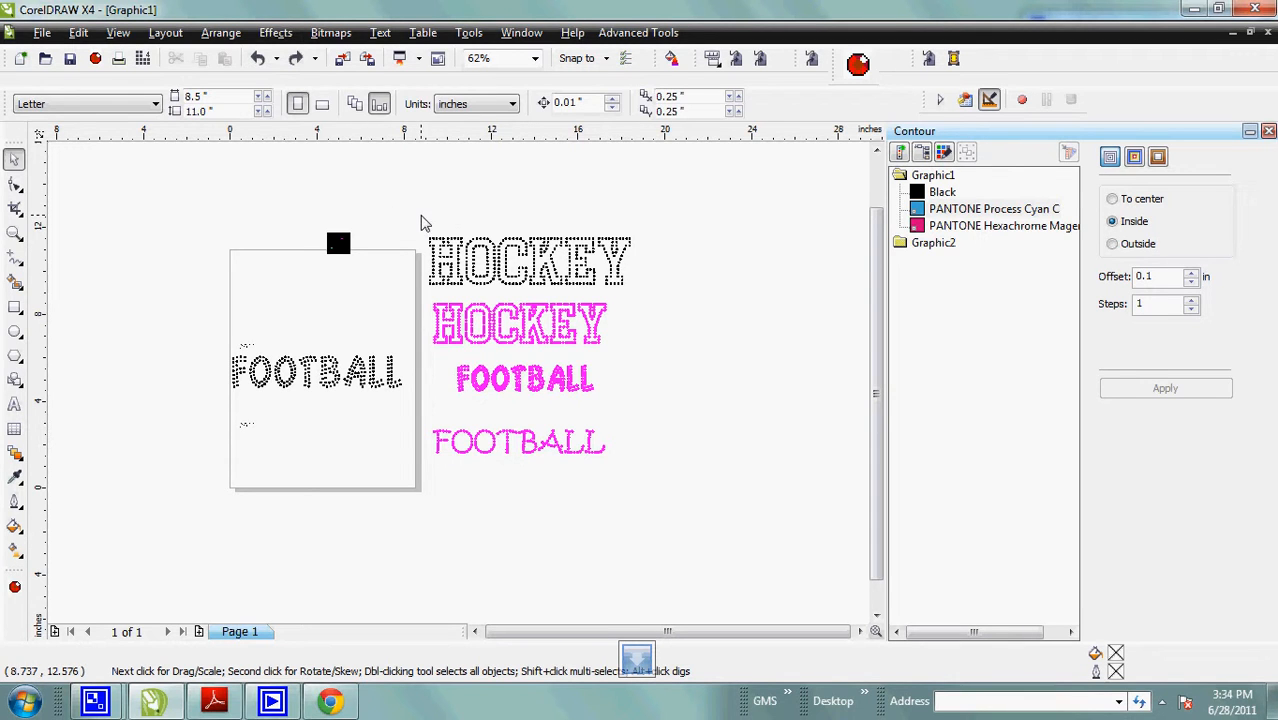
Step: Check the black HOCKEY text's font and point size, and leave everything deselected
{"action": "left_click_drag", "start_coordinate": [421, 222], "coordinate": [670, 298]}
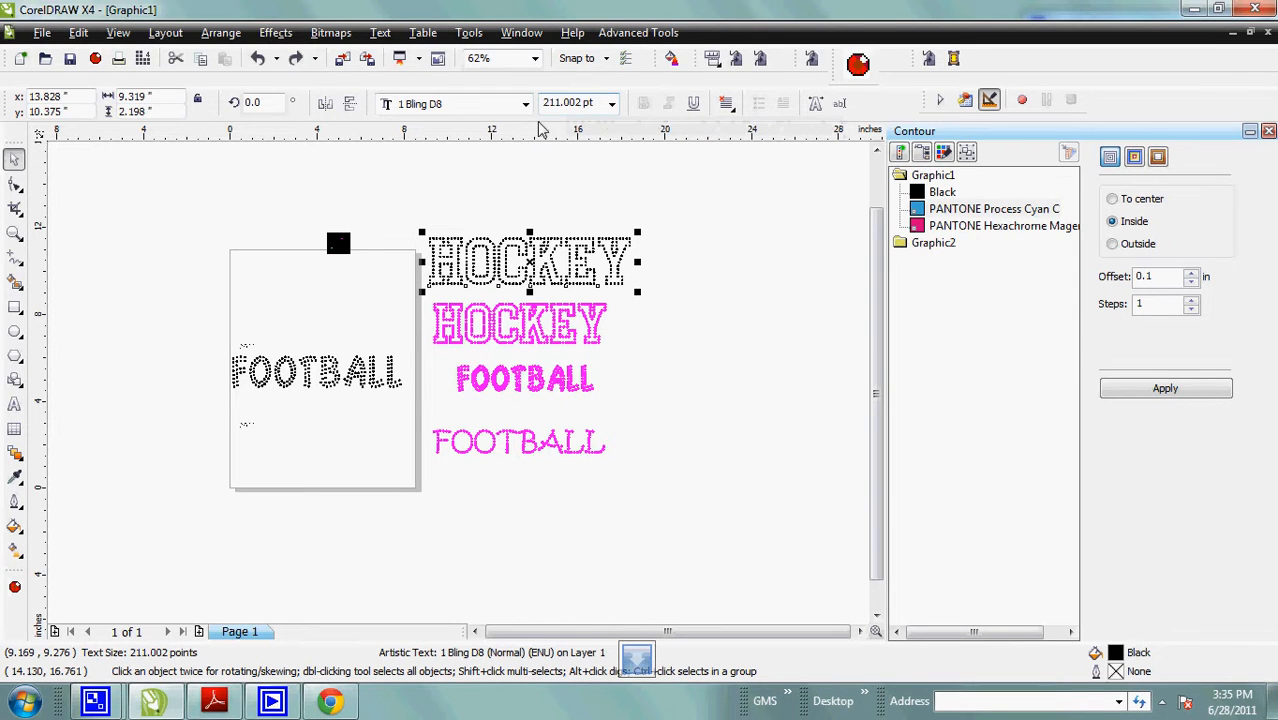
{"action": "left_click", "coordinate": [341, 250]}
{"action": "left_click", "coordinate": [490, 222]}
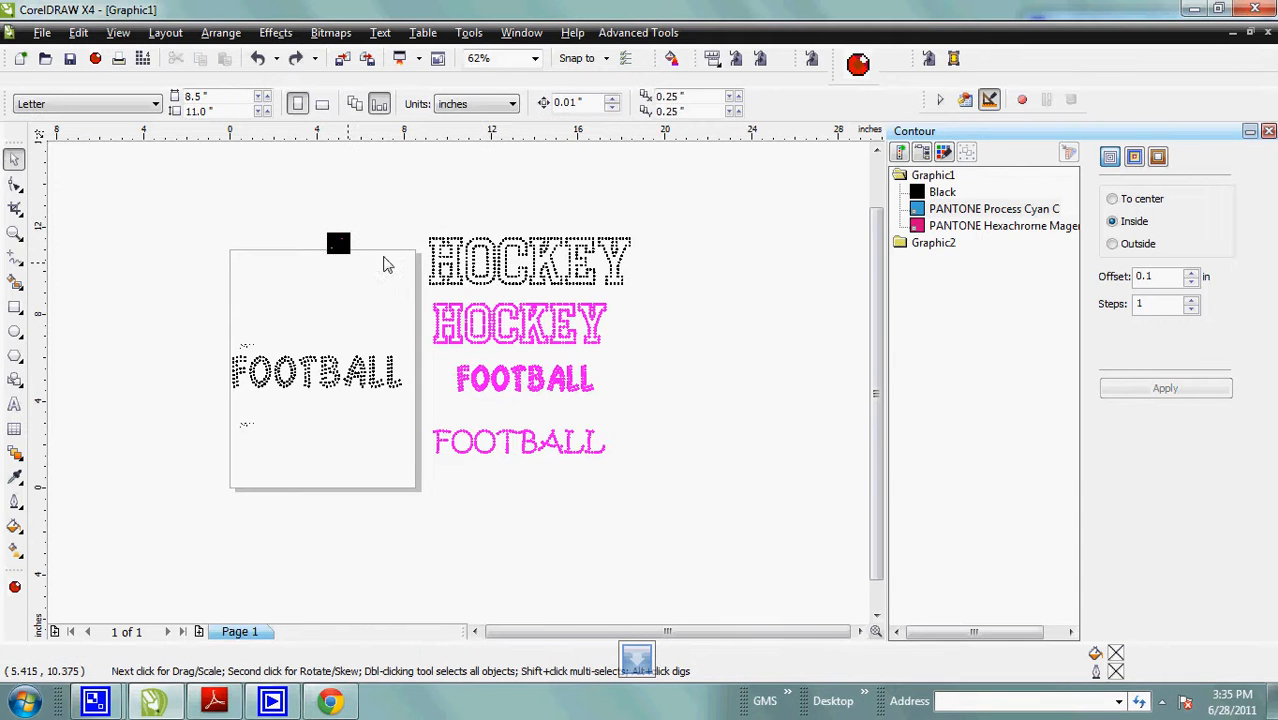